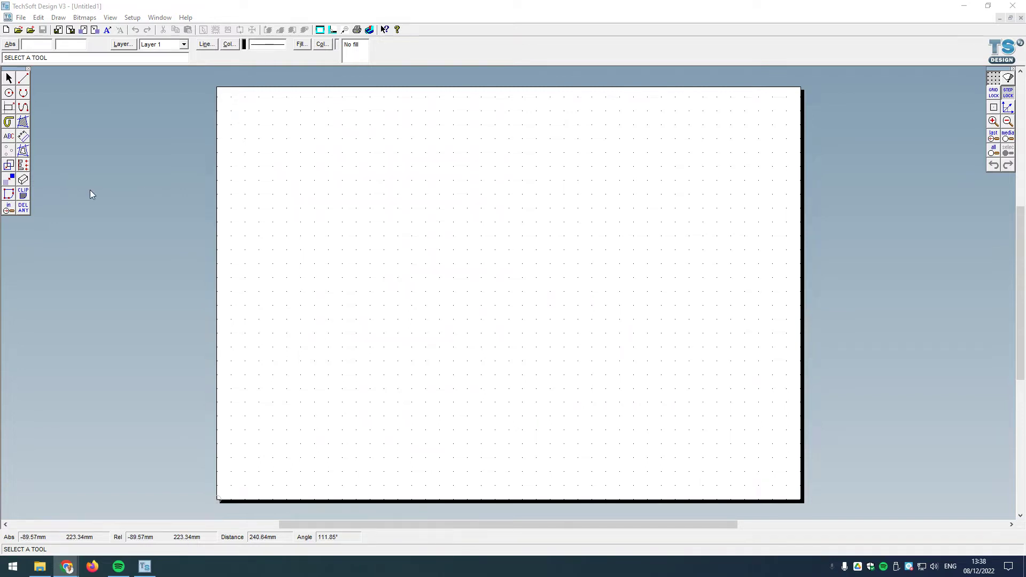
click(15, 167)
click(16, 169)
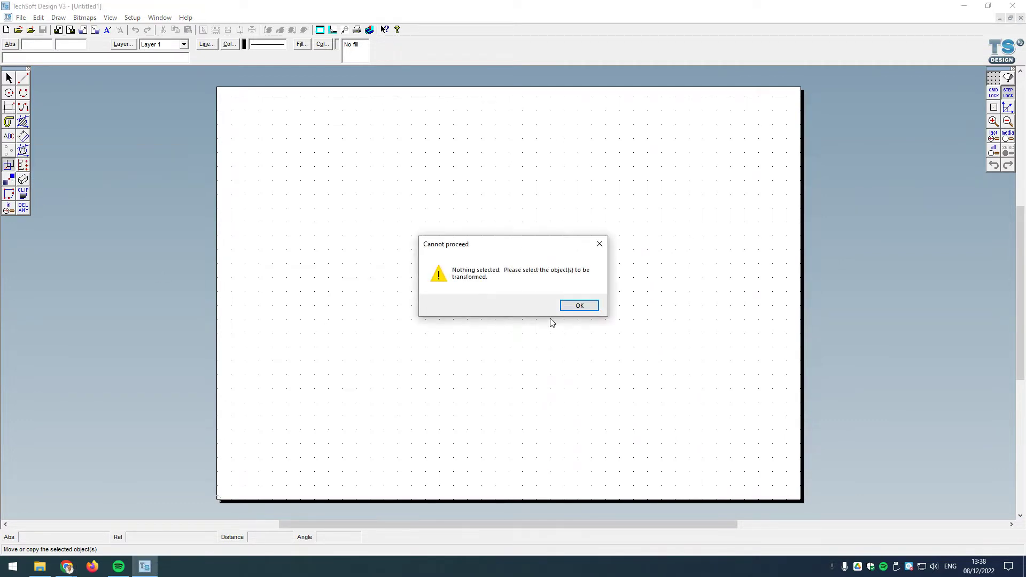
click(579, 305)
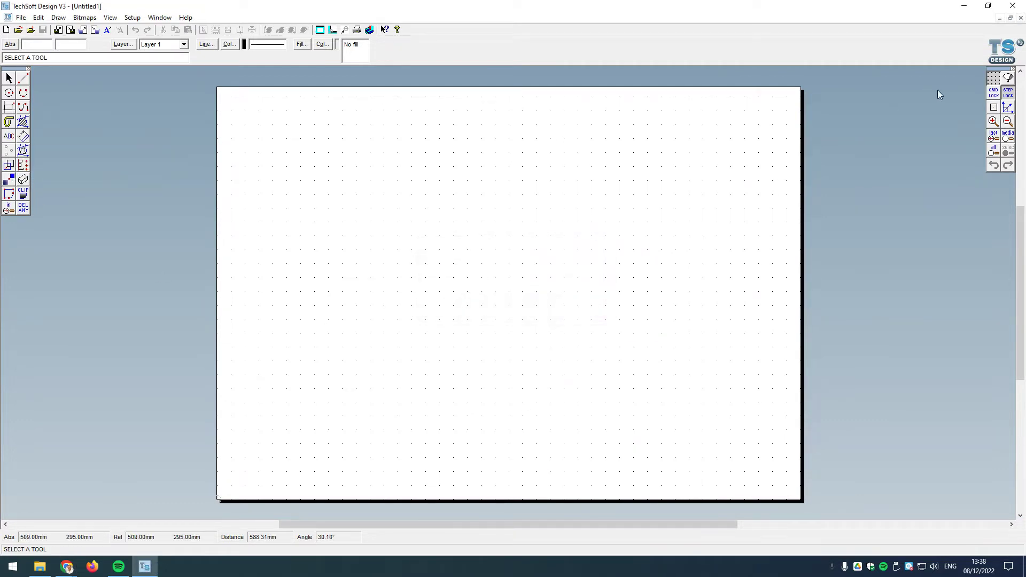
Turn on Grid Lock and set the grid spacing to 5 mm in both X and Y
right_click(995, 93)
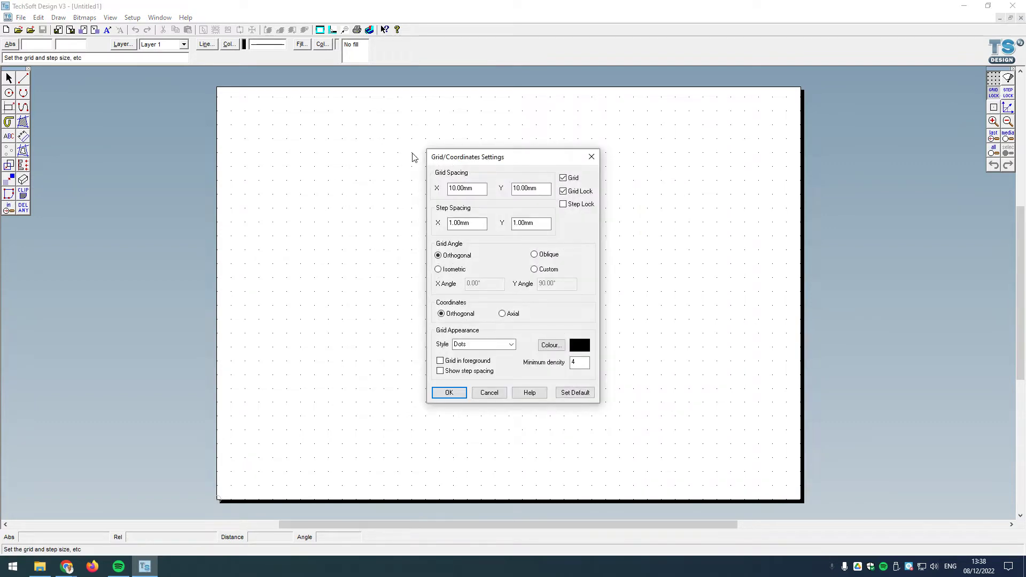
drag(477, 188, 431, 193)
text(5)
key(Tab)
text(5)
Change the grid style to Lines and its colour to light cyan, then apply the grid settings
click(512, 344)
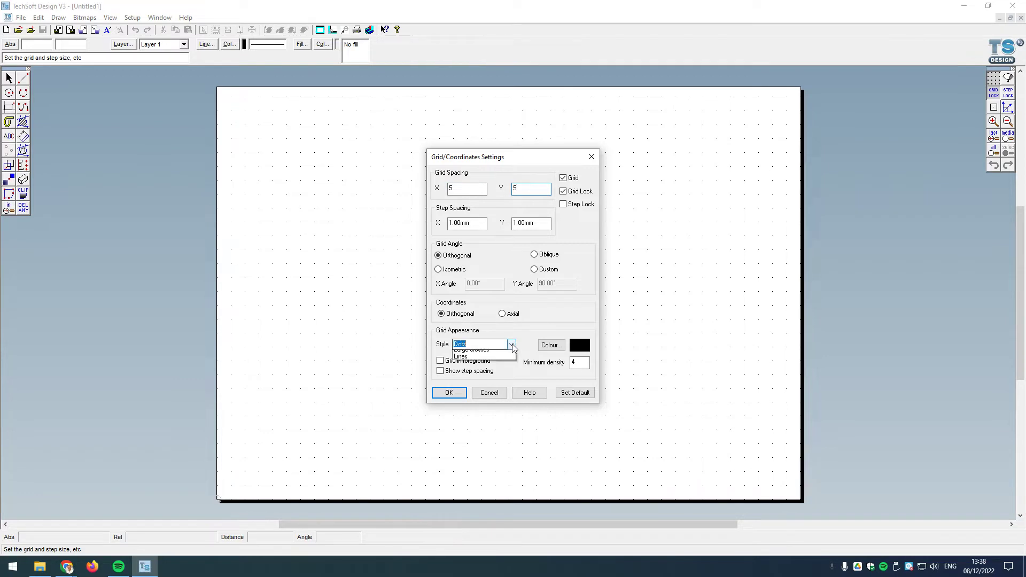
click(491, 385)
click(551, 344)
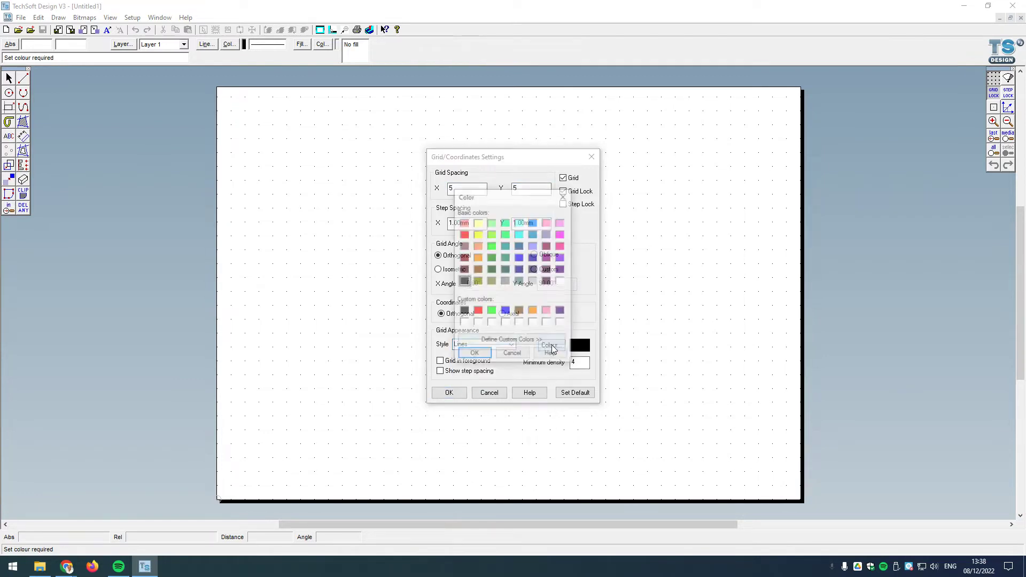
click(475, 355)
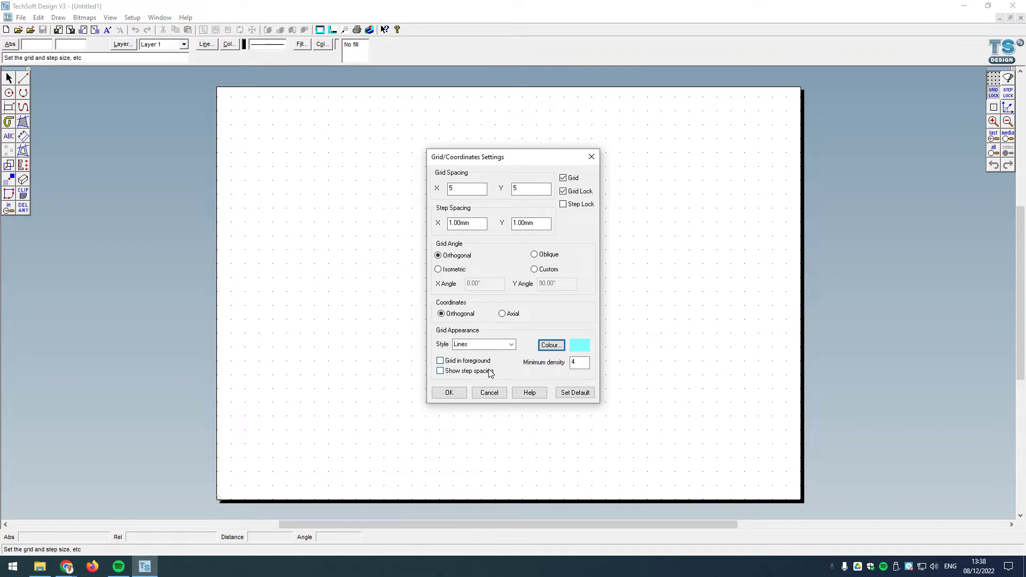
click(456, 394)
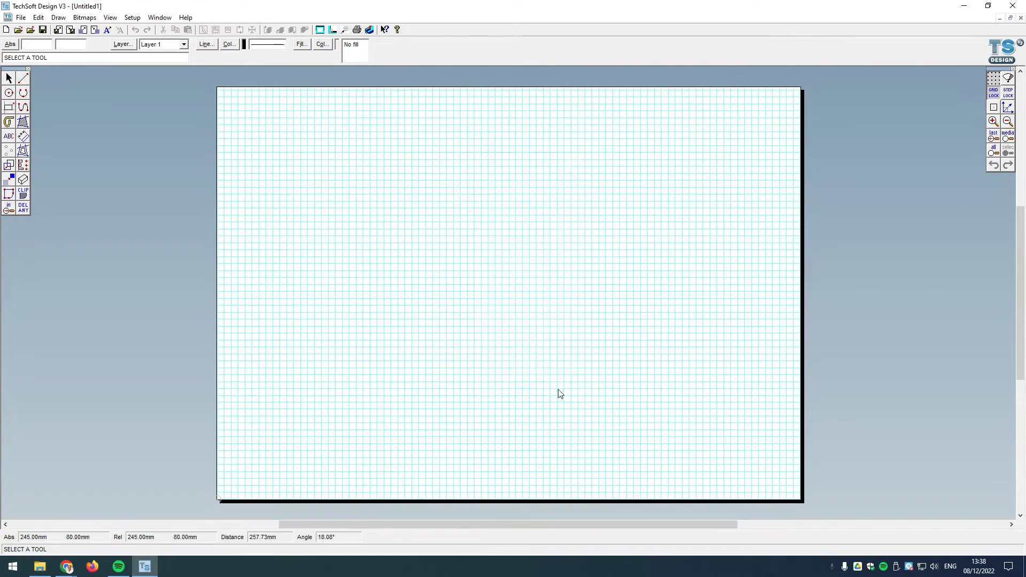
Draw a circle of given radius 30 mm near the page's upper-left corner, centred at X 45 mm, Y 255 mm
scroll(466, 271, up, 3)
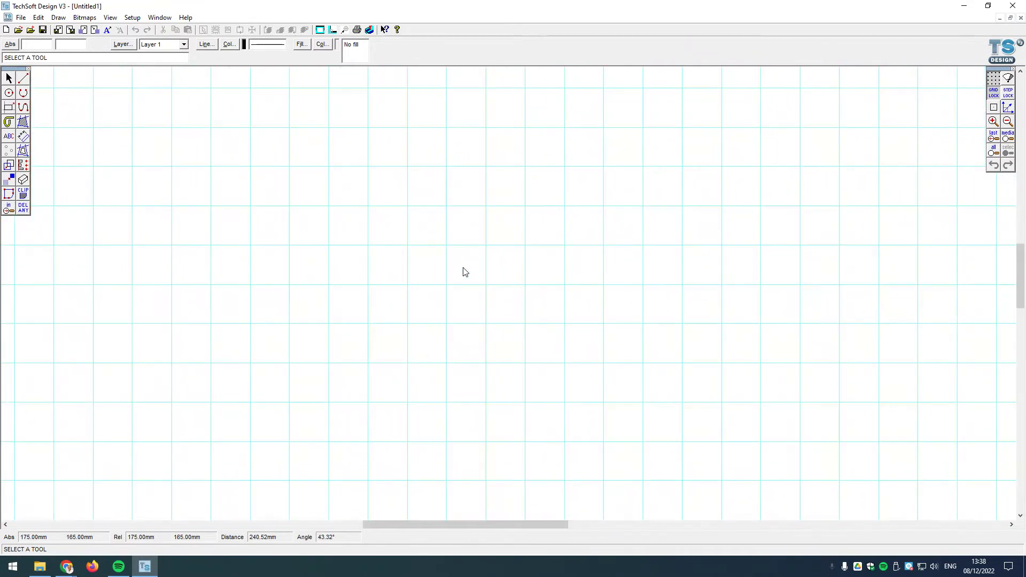
scroll(467, 226, down, 2)
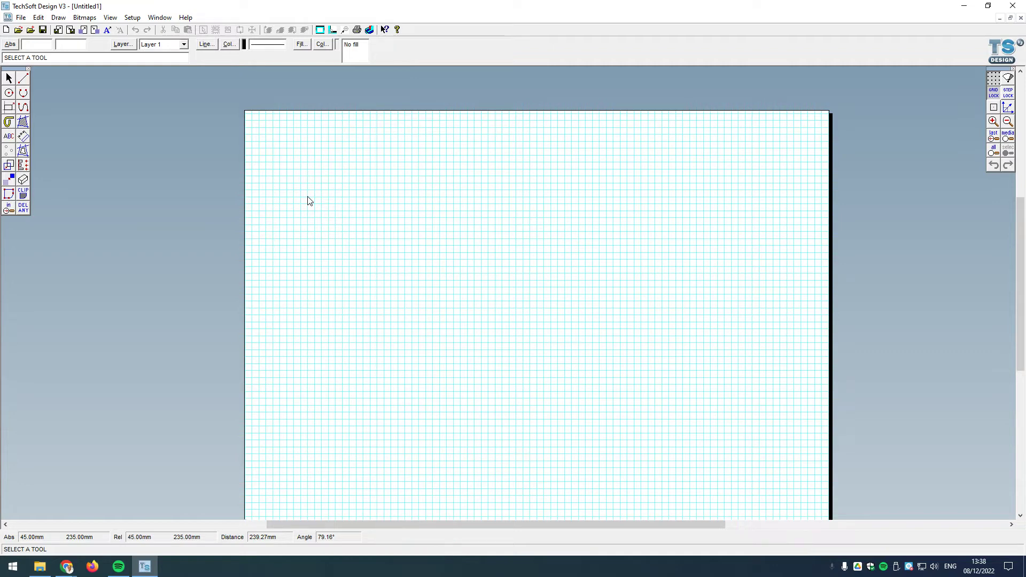
click(9, 93)
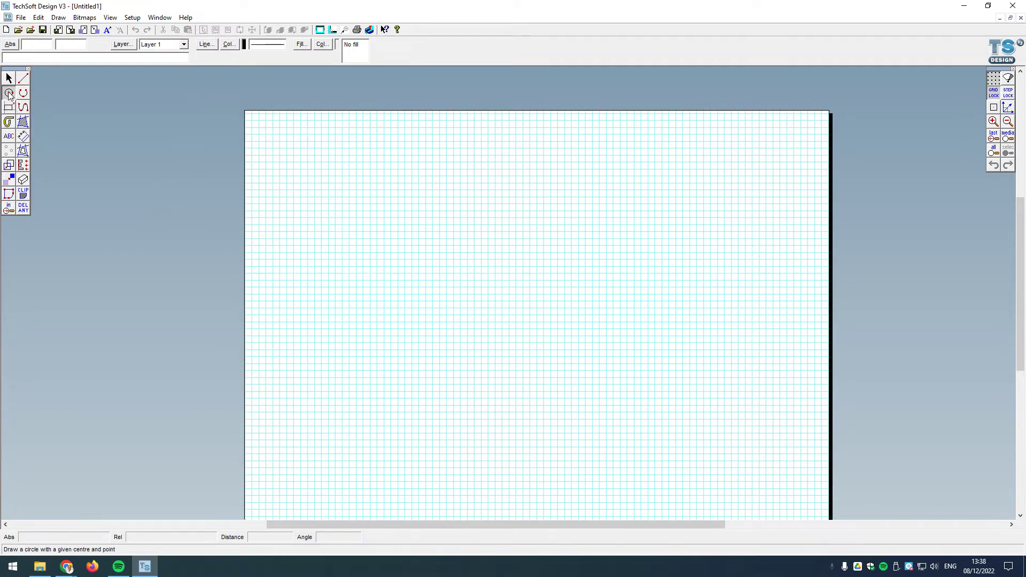
click(39, 94)
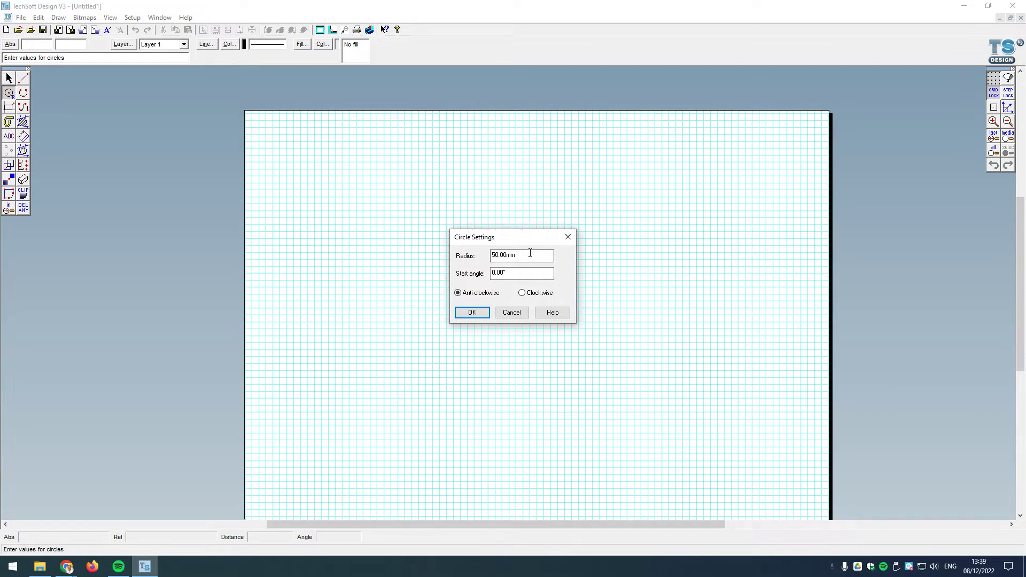
drag(531, 255, 488, 255)
text(30)
key(Return)
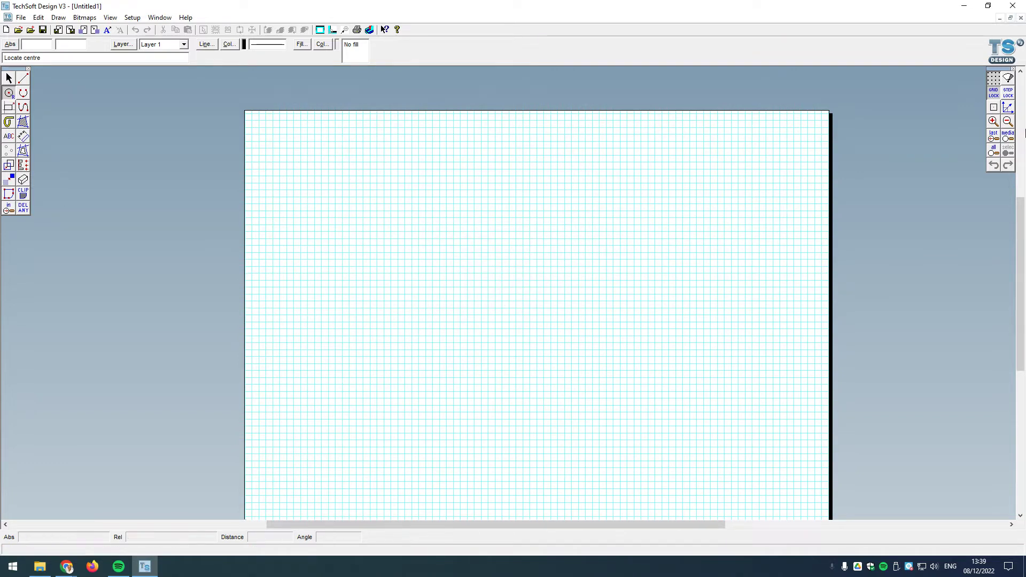
click(307, 168)
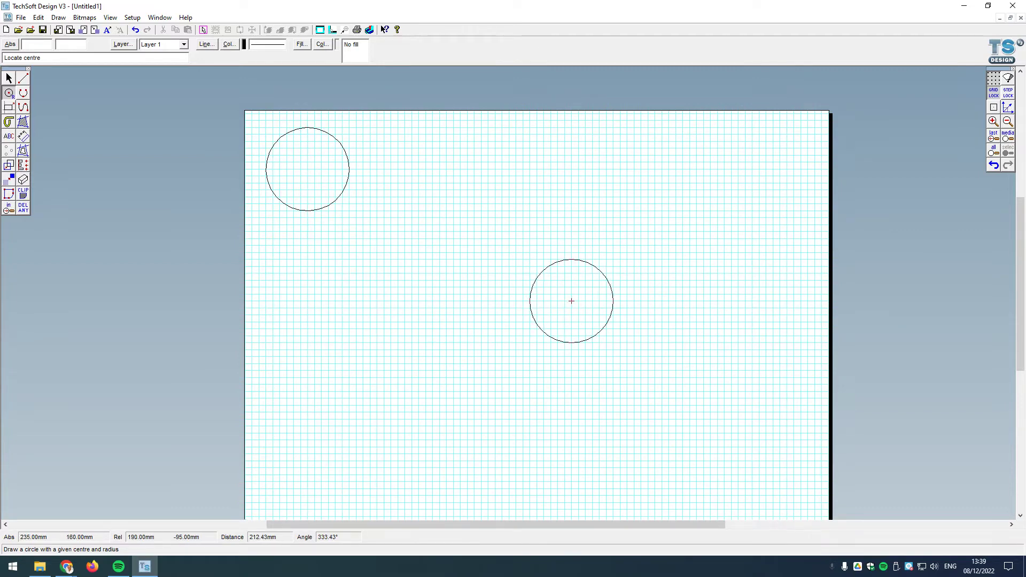
Draw a centre-and-point circle with a 10 mm radius near the middle of the page, centred at X 235 mm, Y 130 mm
scroll(662, 401, up, 2)
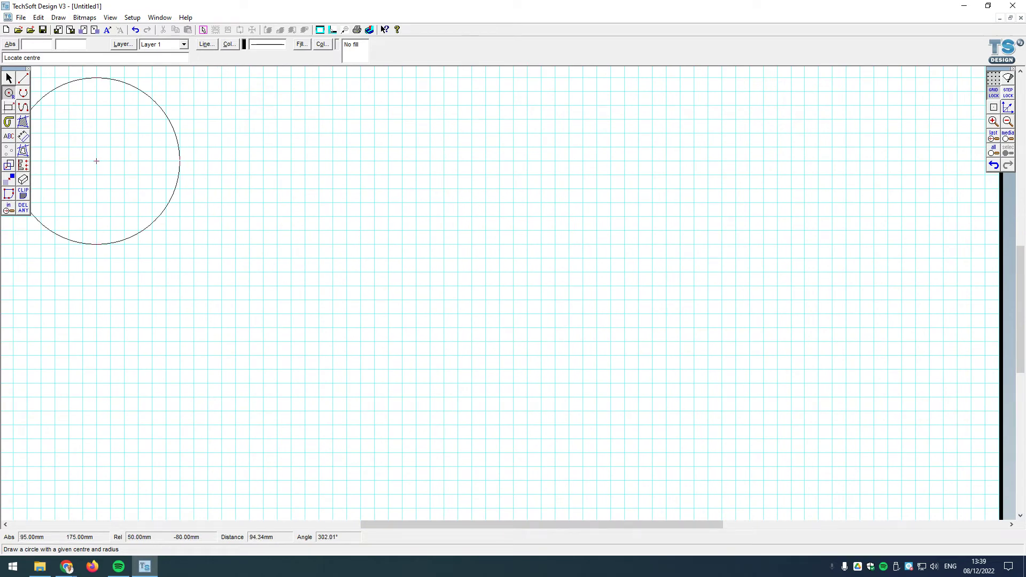
double_click(8, 93)
click(512, 313)
click(10, 94)
click(25, 92)
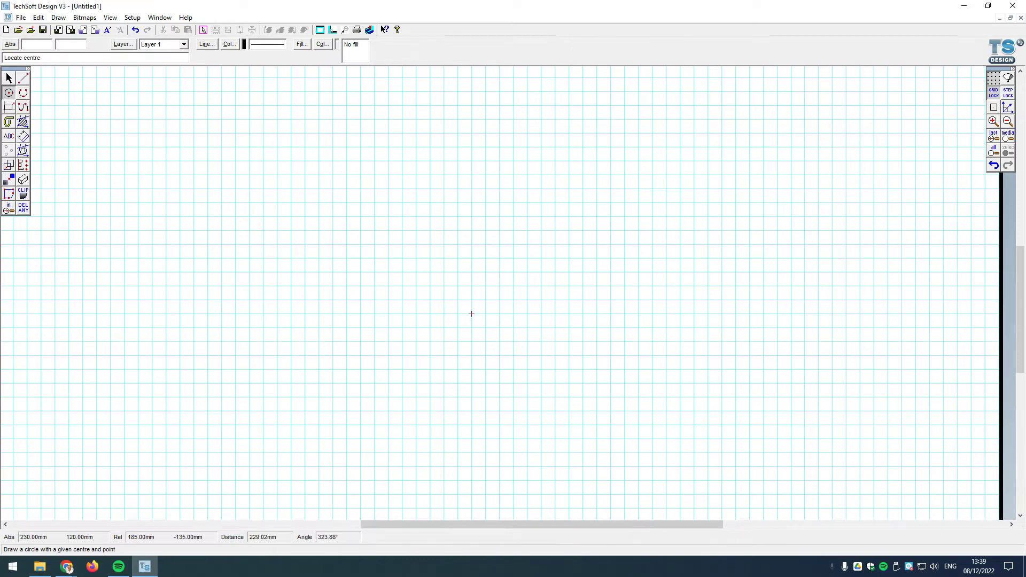
click(485, 286)
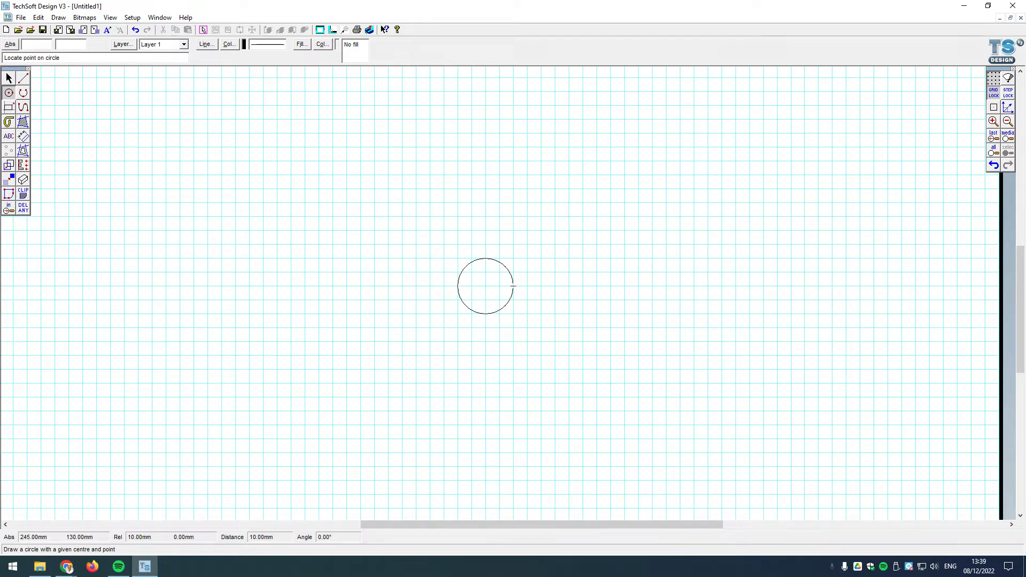
click(514, 286)
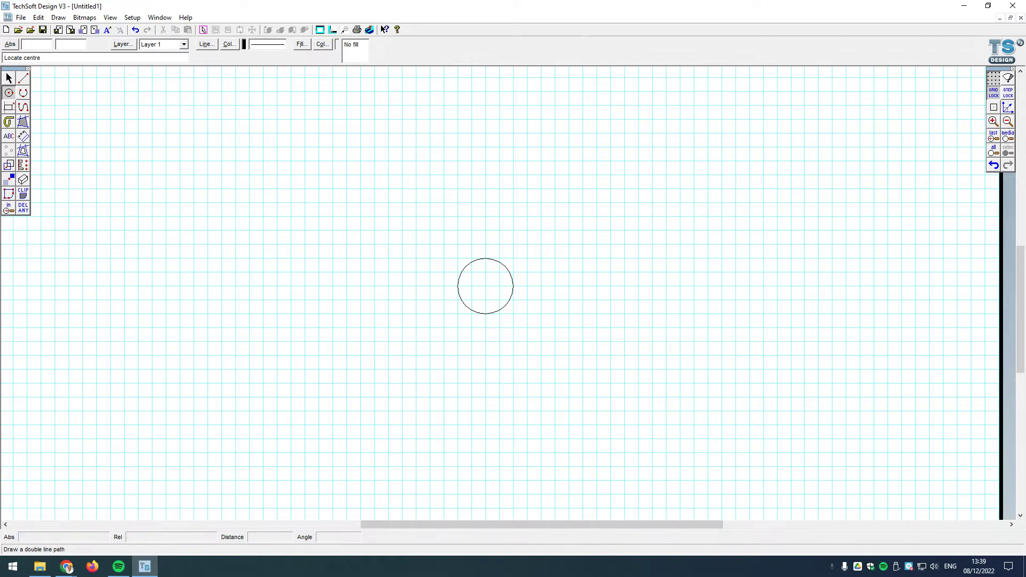
Choose the open polyline tool and turn on Step Lock with a step spacing of 2.5 mm in X and Y
click(24, 109)
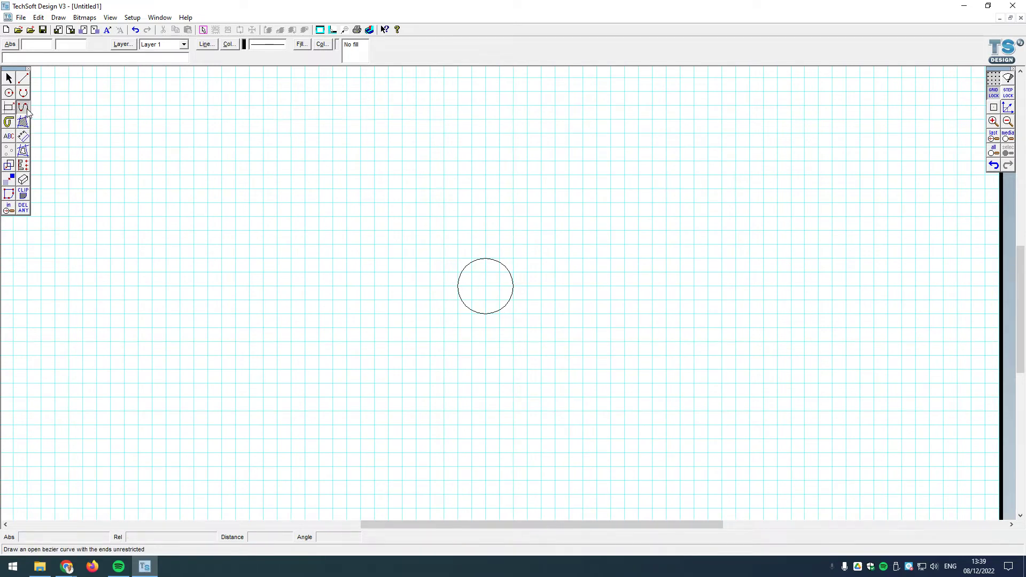
click(75, 110)
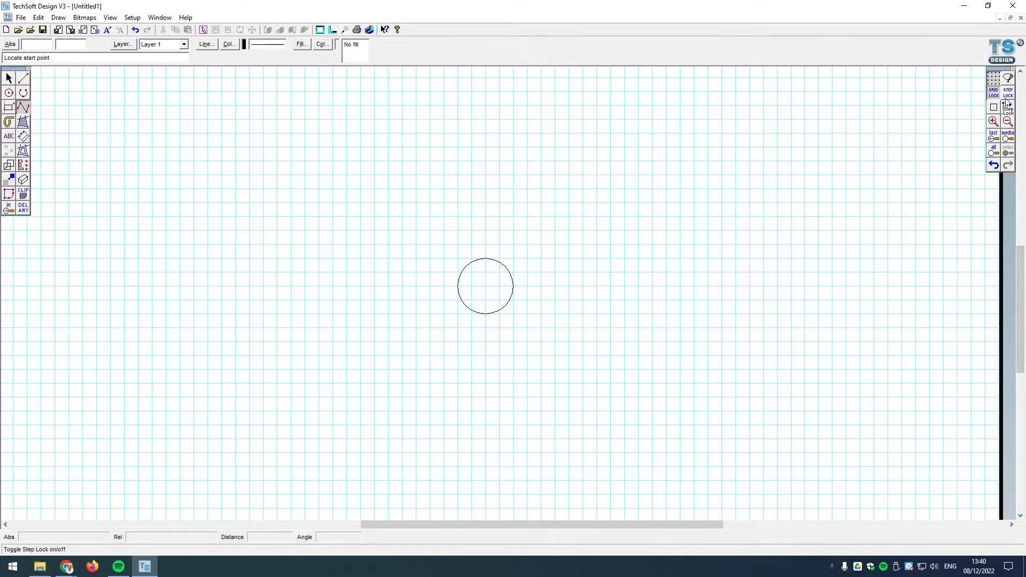
click(994, 79)
key(Tab)
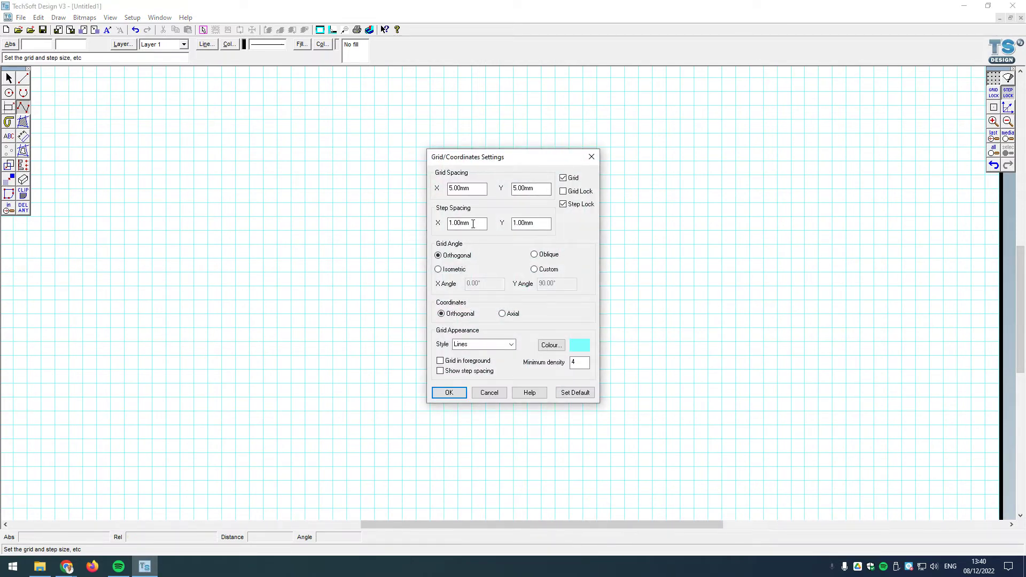
text(2.5)
key(Tab)
text(2.5)
key(Return)
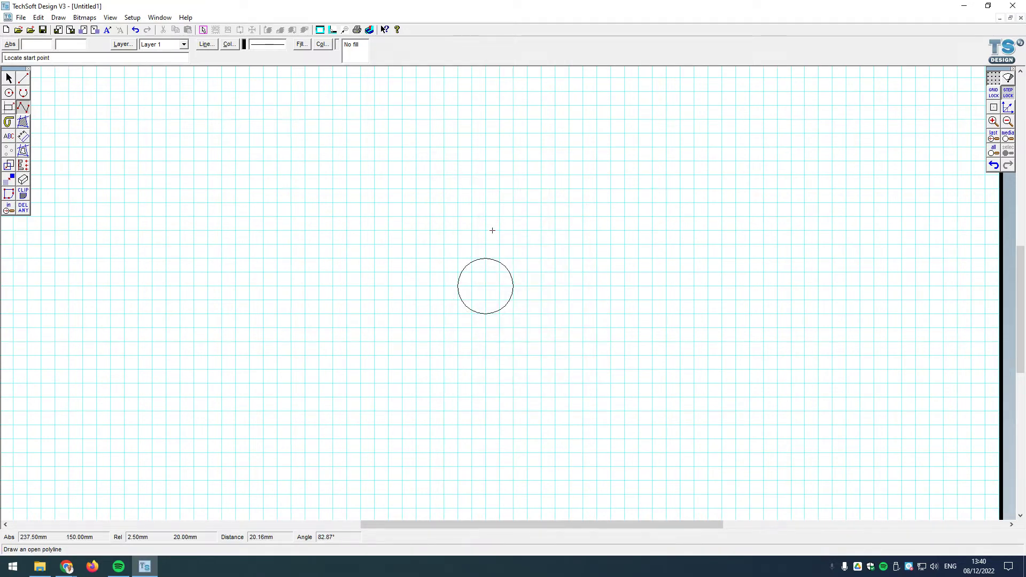
Begin an open polyline just inside the top of the small circle with a 10 mm vertical segment going upward
click(479, 266)
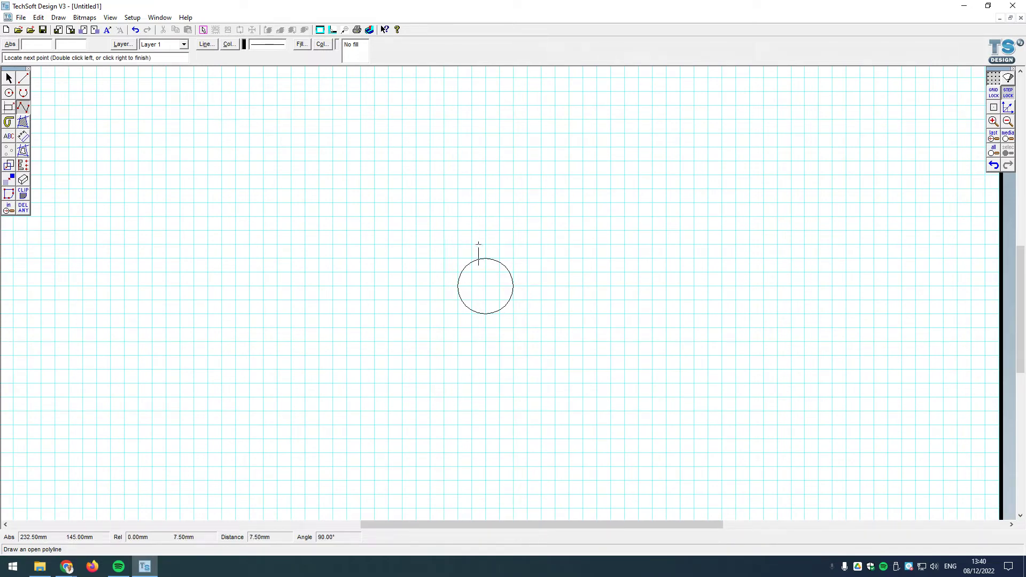
click(479, 237)
right_click(500, 221)
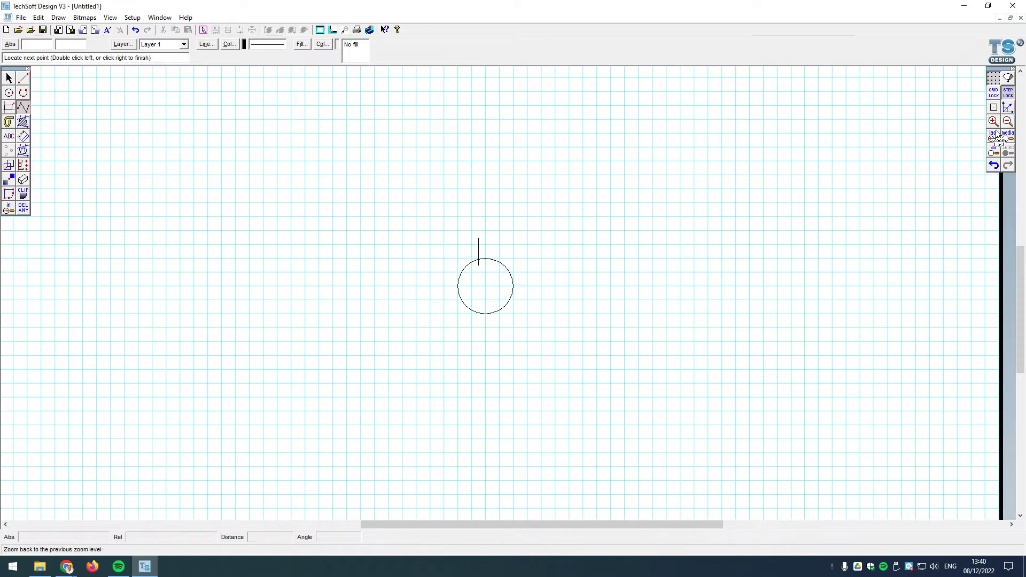
Turn on Radial Lock with a 45° step angle, active only on line drawing and marquee box rotations
right_click(1008, 108)
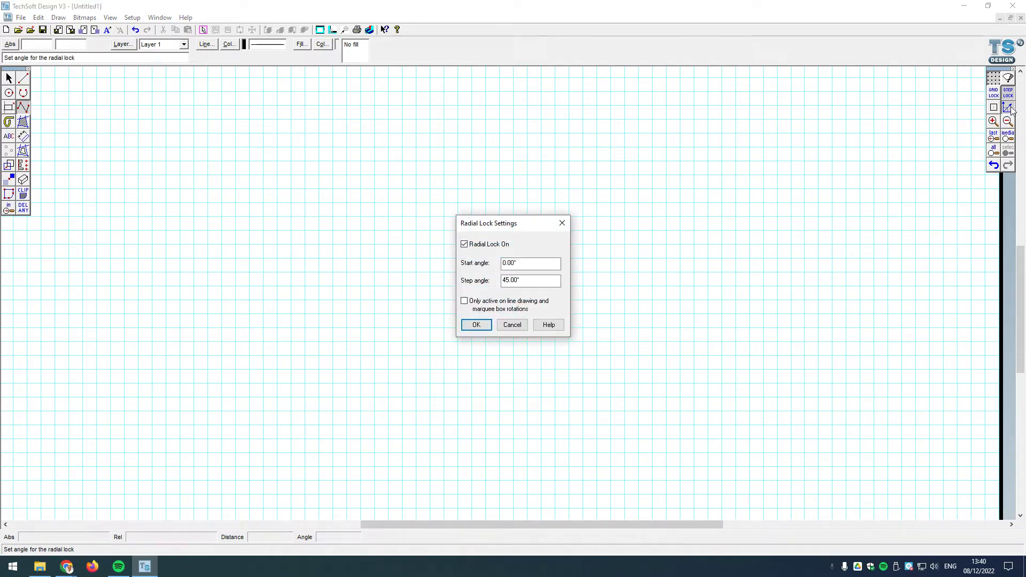
click(482, 303)
click(477, 324)
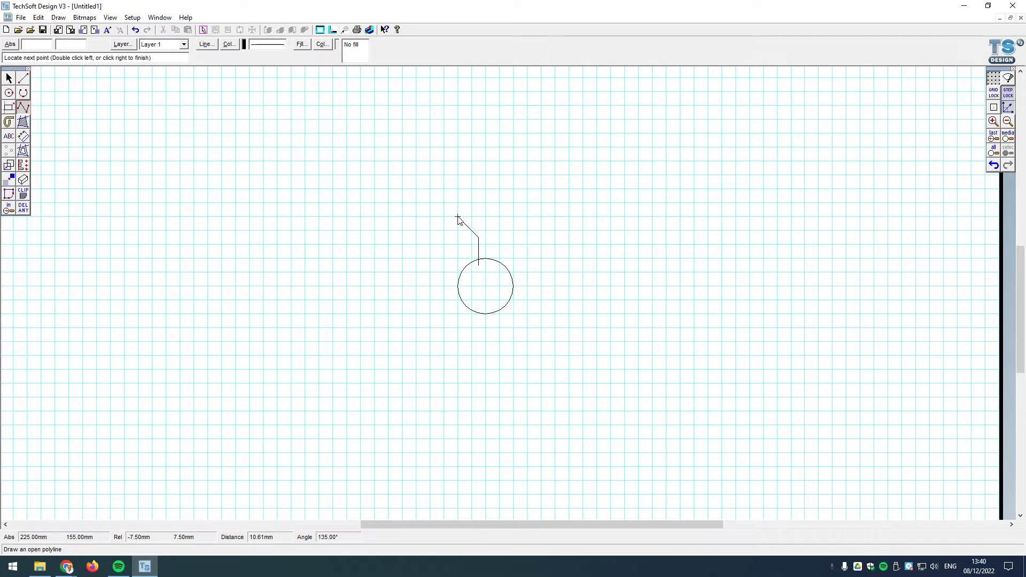
Continue the polyline upward with an angled side branch and a short hooked end, finish it, and undo the whole polyline
click(458, 212)
click(464, 210)
click(480, 225)
click(479, 203)
click(472, 189)
click(479, 189)
right_click(826, 212)
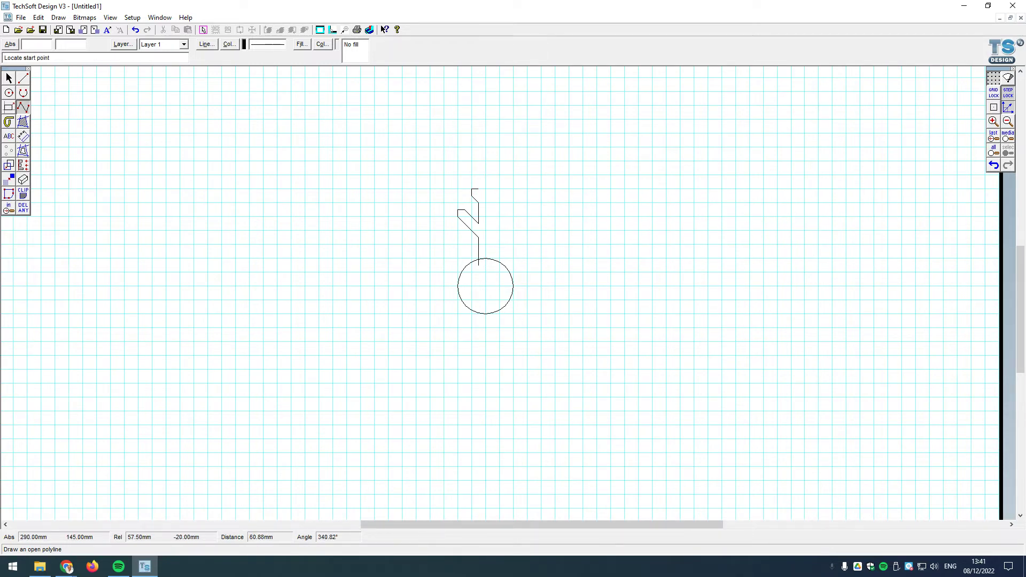
click(994, 165)
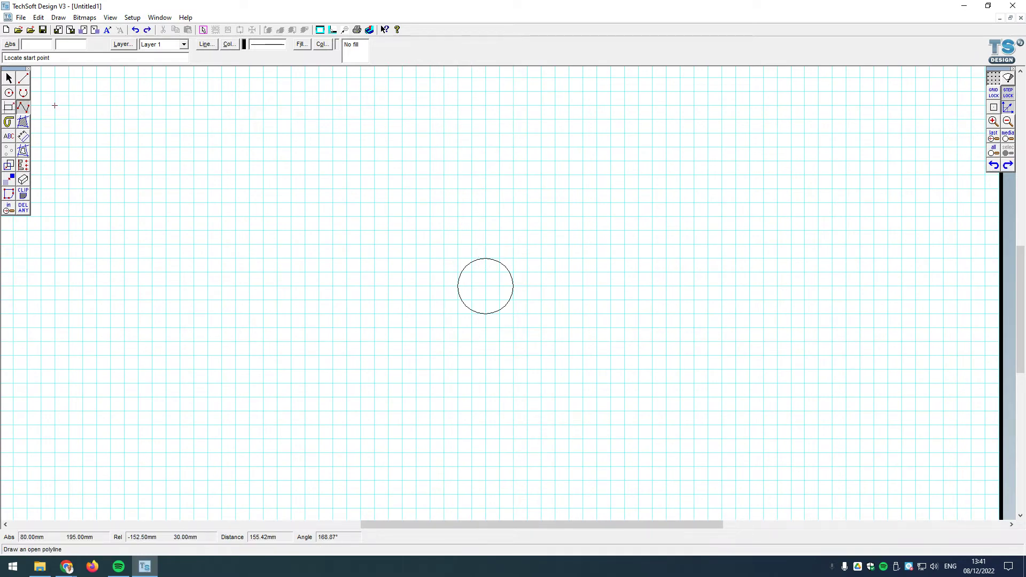
Draw an open polyline about 40 mm tall from inside the small circle upward, with two 45° side branches and a pointed tip
click(478, 272)
click(479, 236)
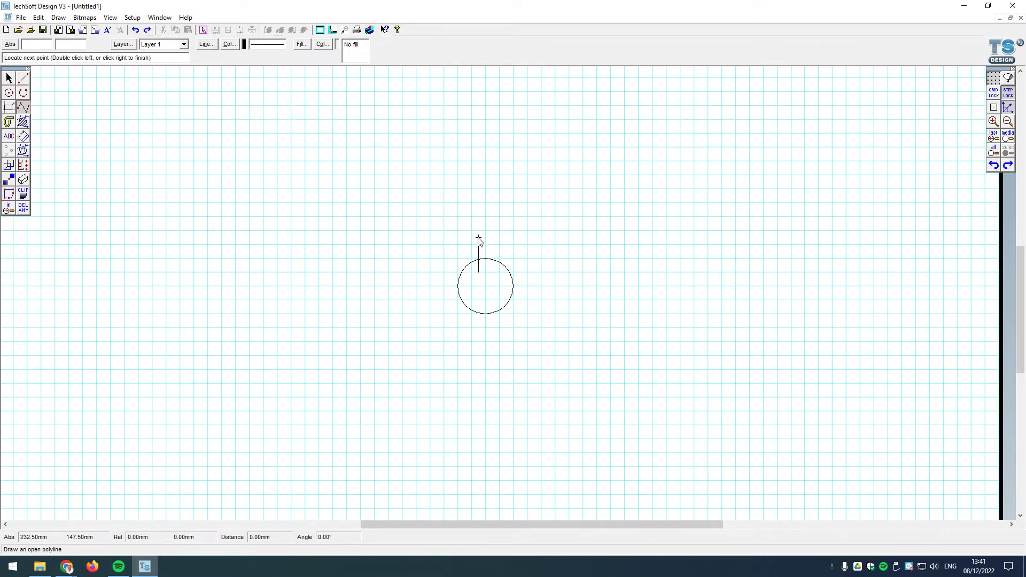
click(458, 211)
click(465, 210)
click(479, 223)
click(479, 203)
click(466, 190)
click(466, 182)
click(472, 182)
click(479, 190)
click(479, 168)
click(486, 162)
click(493, 169)
right_click(492, 182)
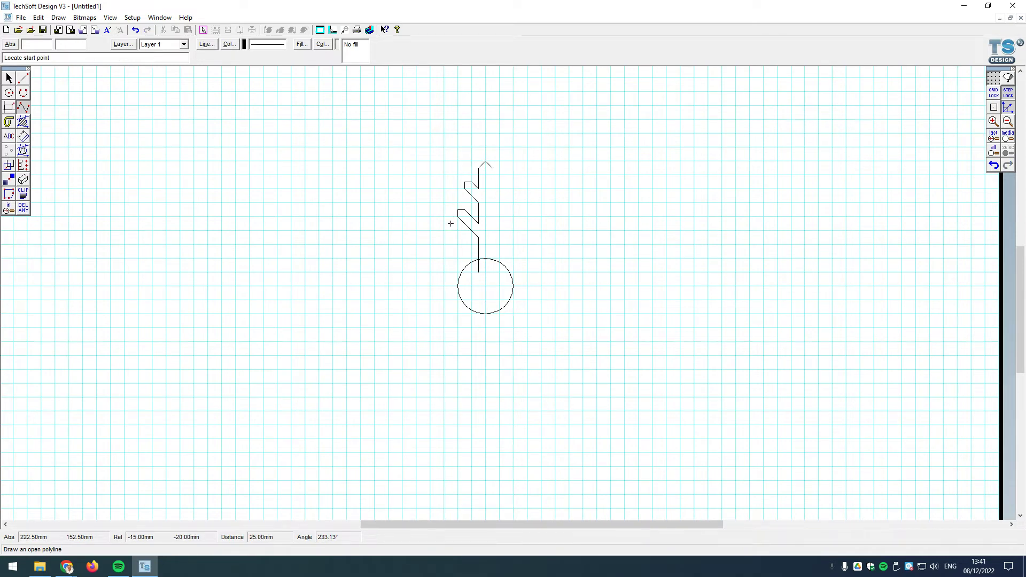
Delete the part of the polyline that slopes down past the peak of its pointed tip
click(23, 207)
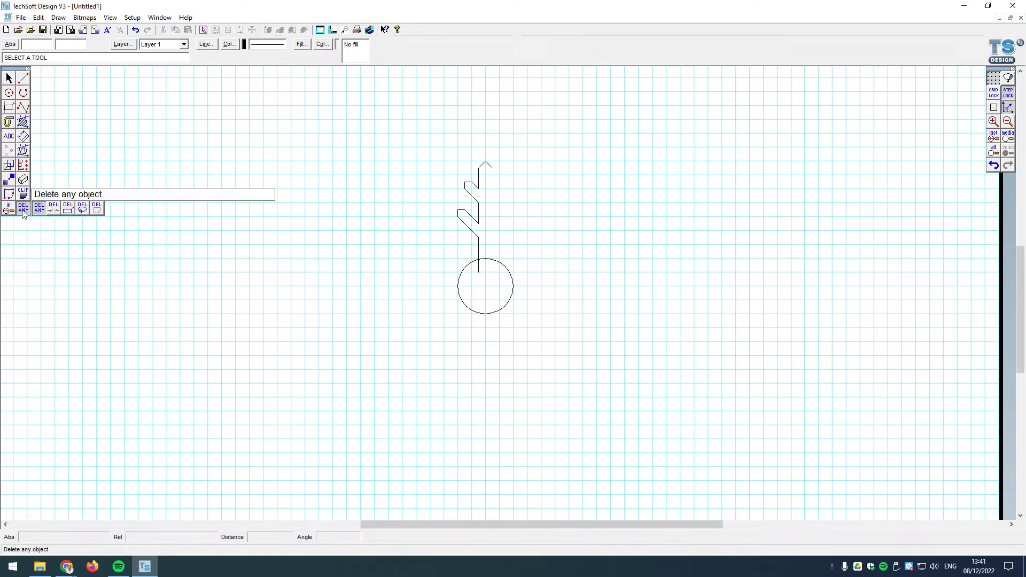
click(54, 209)
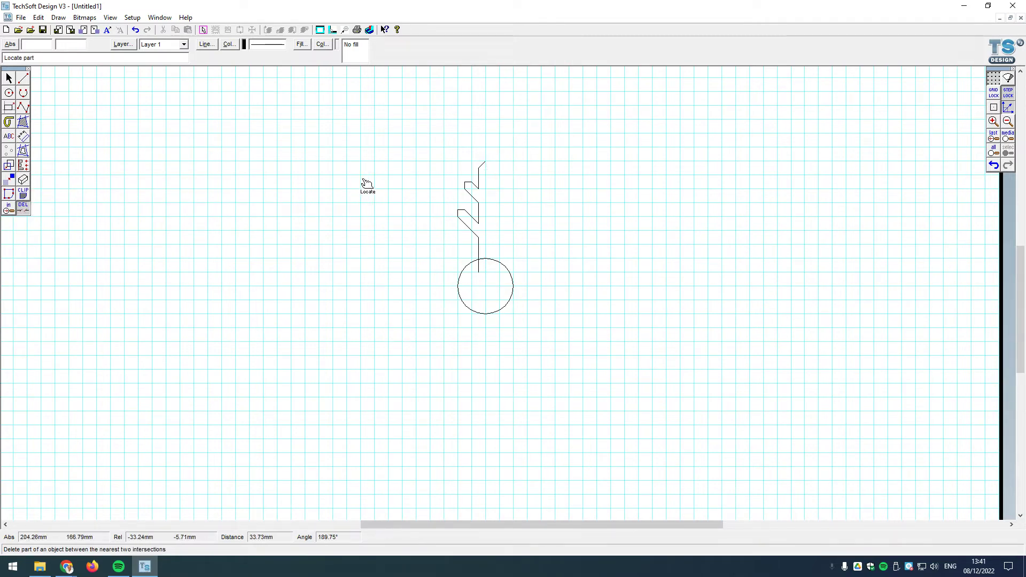
Mirror the half-arm outline with Repeat across the vertical axis through its tip and the circle's centre
click(8, 78)
drag(427, 137, 514, 290)
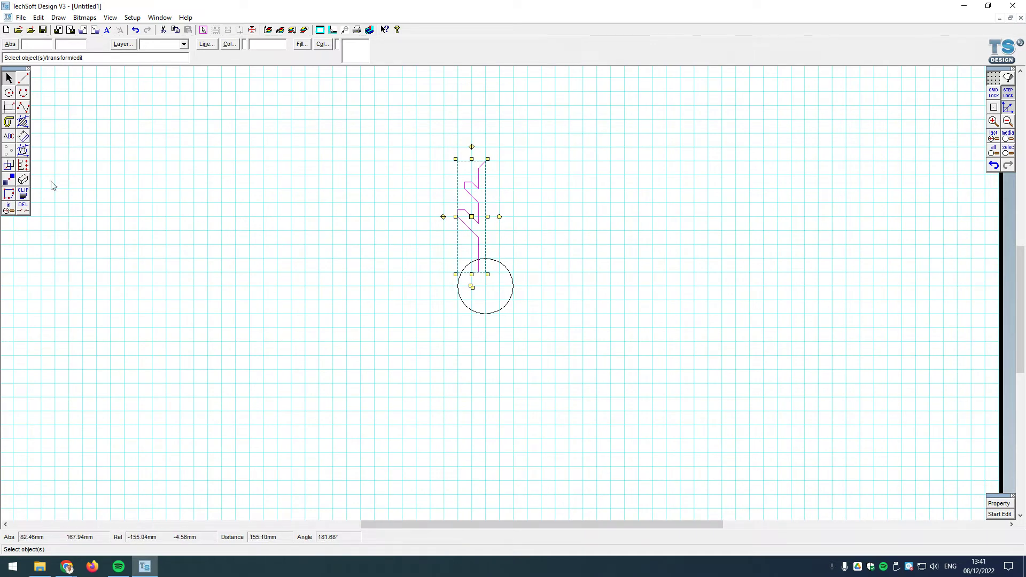
click(9, 165)
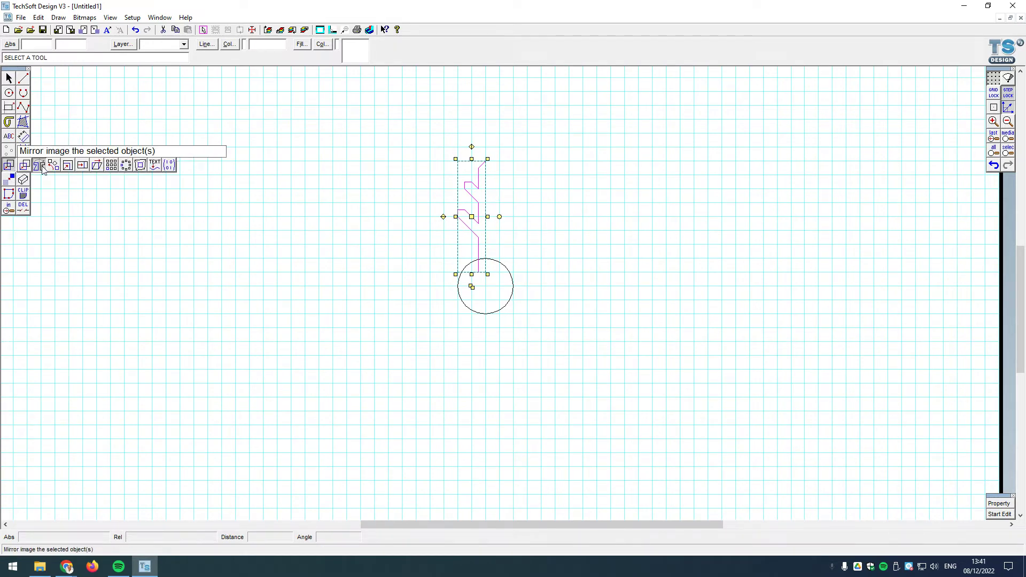
click(40, 166)
click(495, 278)
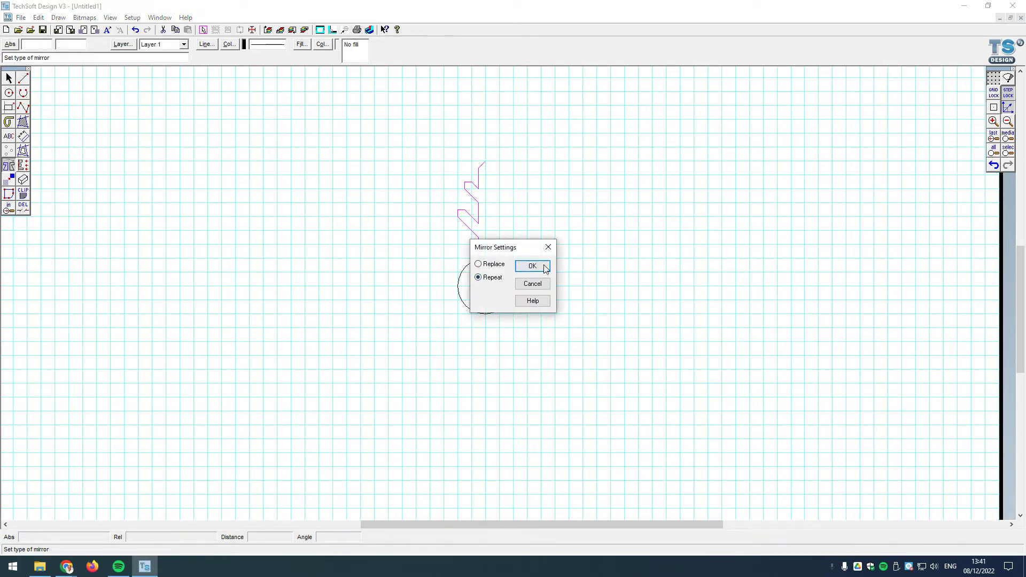
click(534, 267)
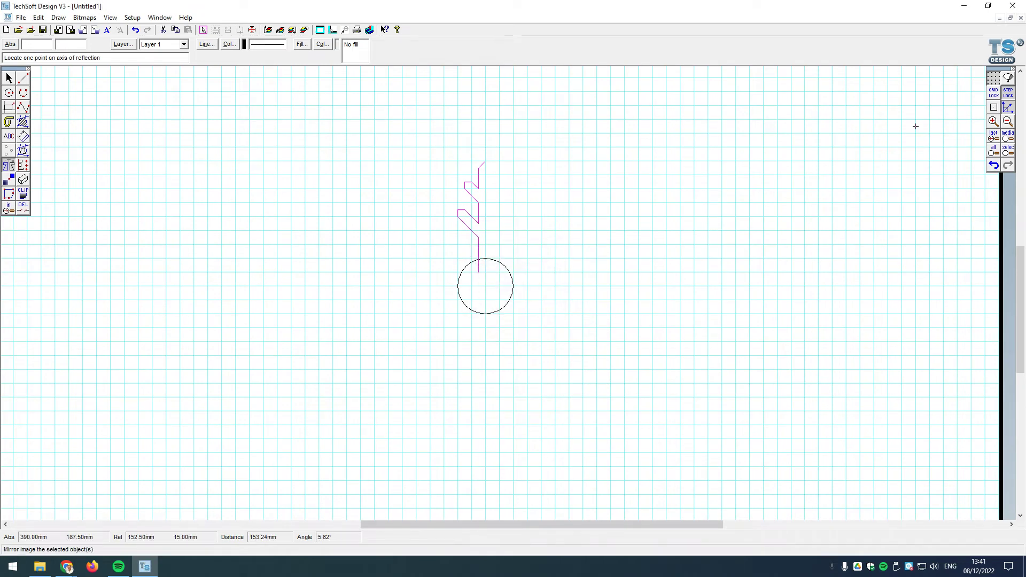
click(485, 154)
click(486, 217)
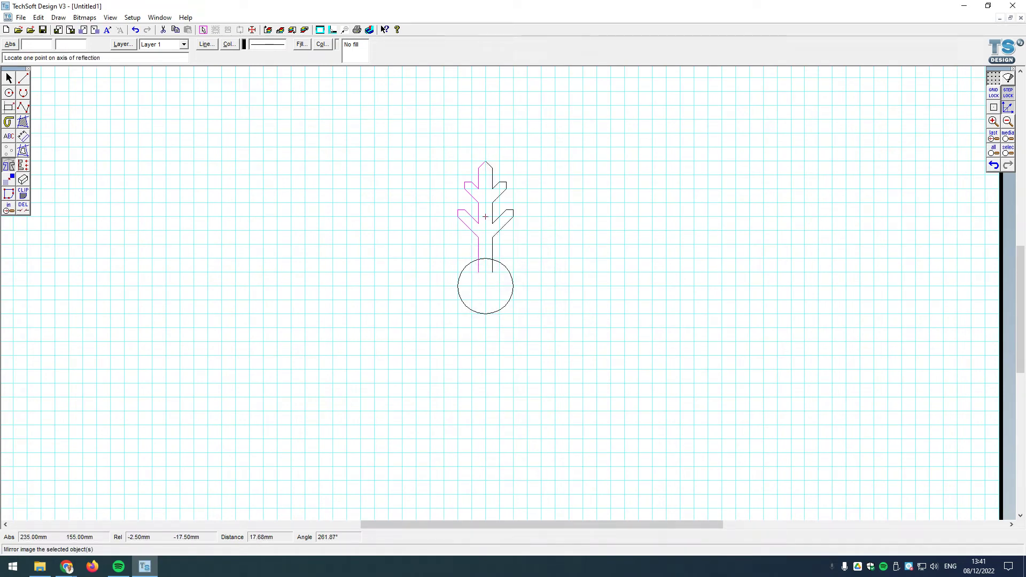
Rotate the complete arm in repeated 45° copies about the small circle's centre to form an eight-armed snowflake
click(9, 78)
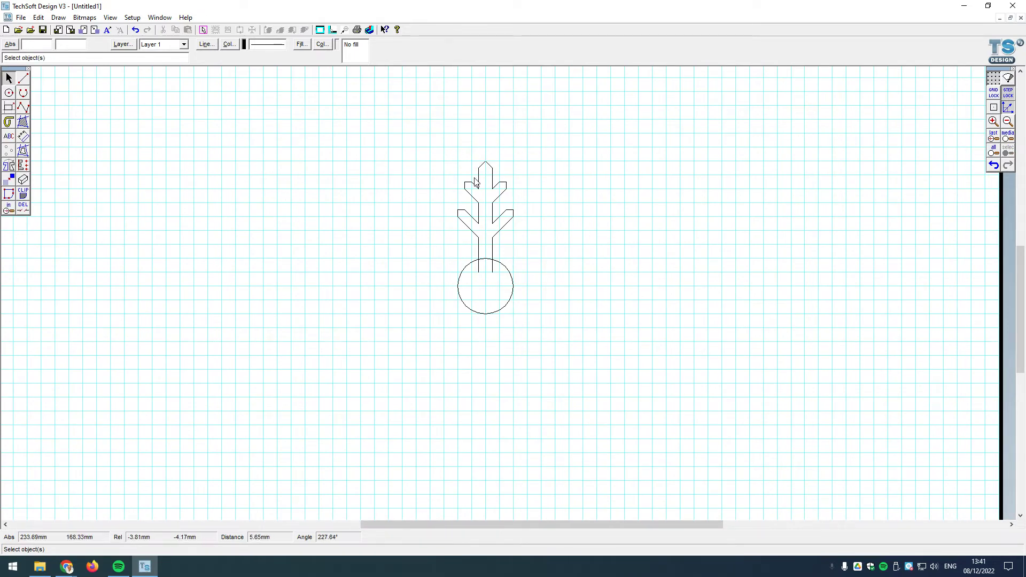
drag(427, 151, 531, 281)
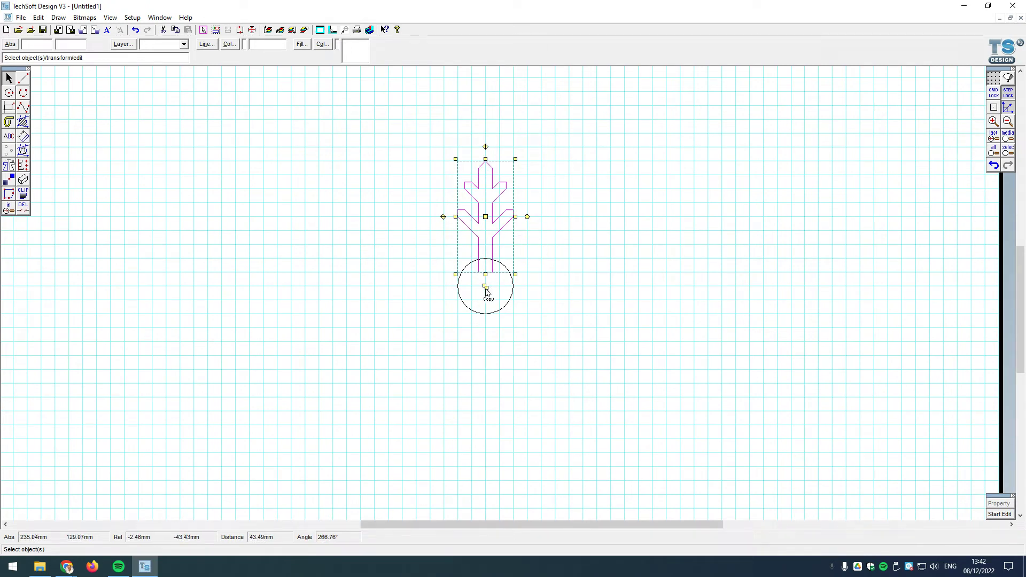
click(9, 166)
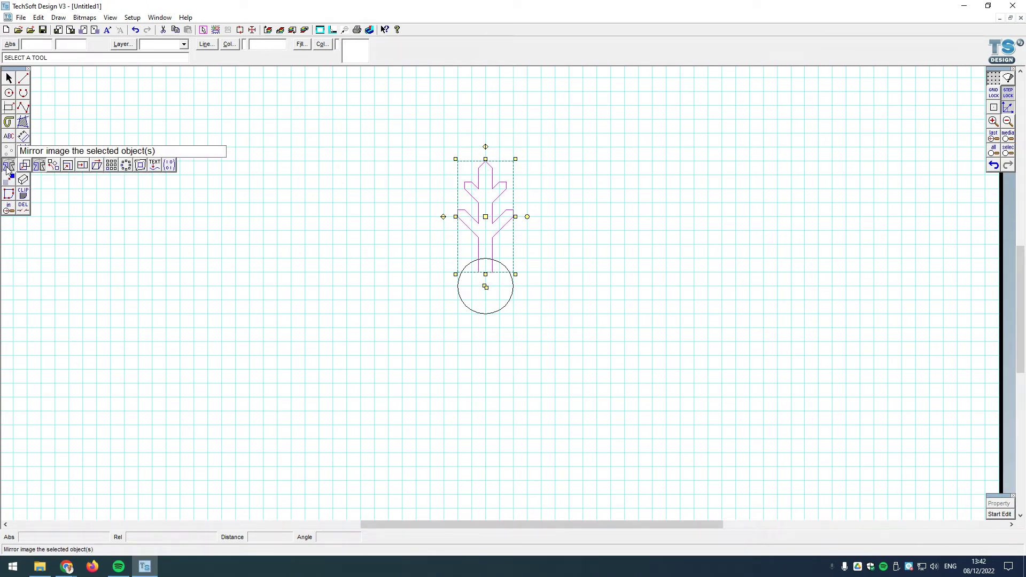
click(53, 167)
drag(529, 263, 483, 264)
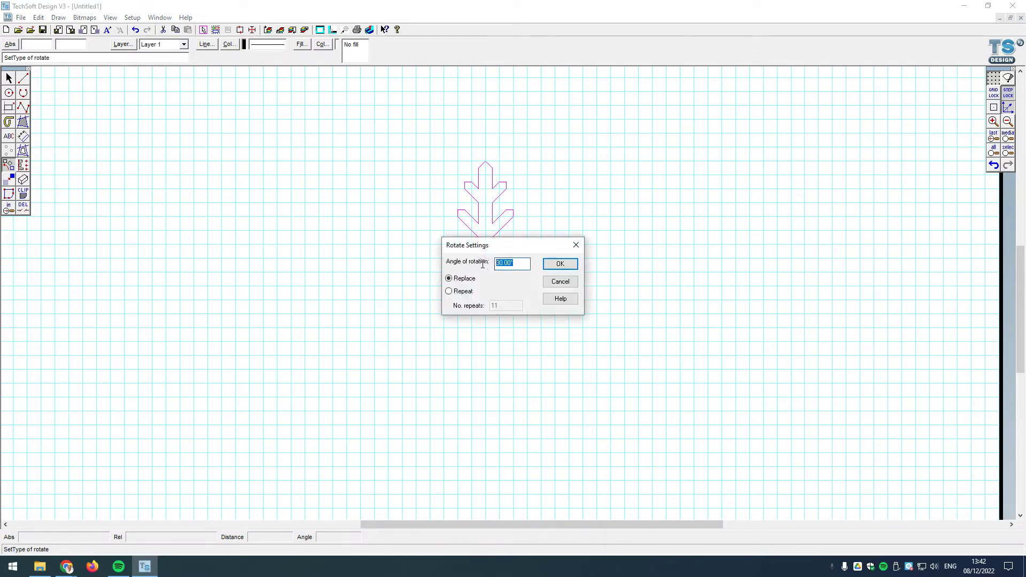
text(45)
click(470, 290)
click(561, 263)
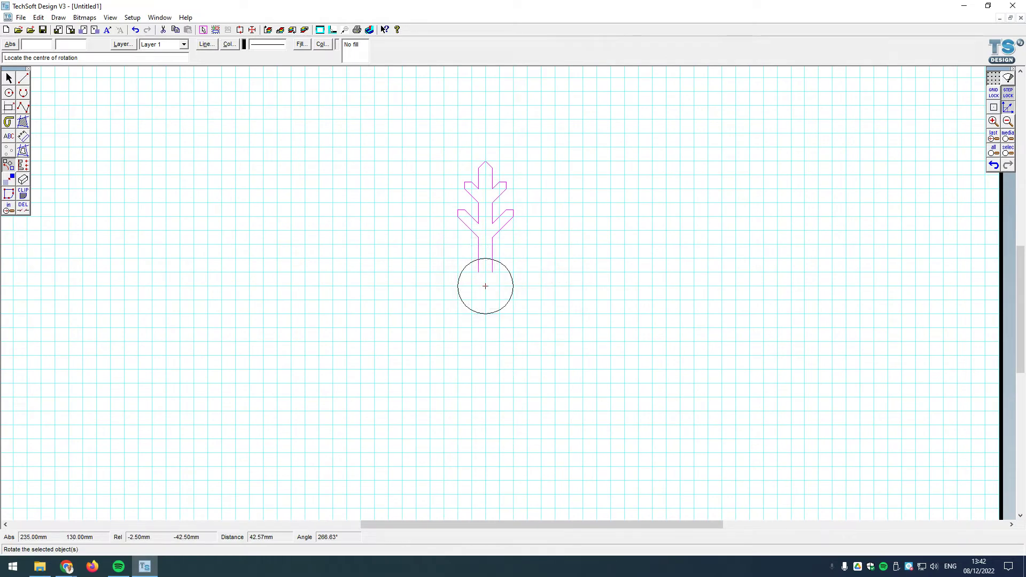
click(485, 286)
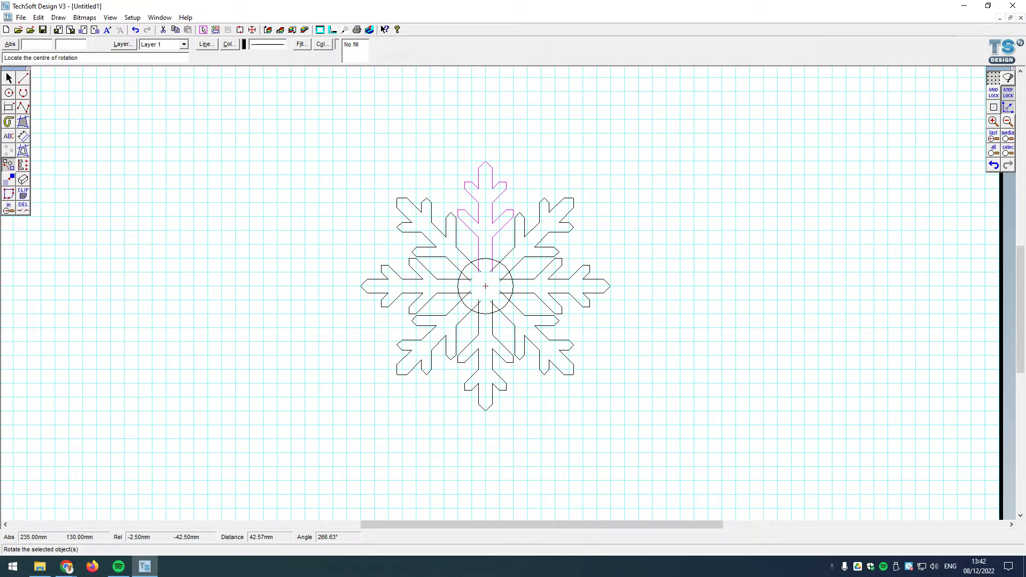
Try to move the separate larger circle onto the snowflake's centre, and undo the move
click(9, 79)
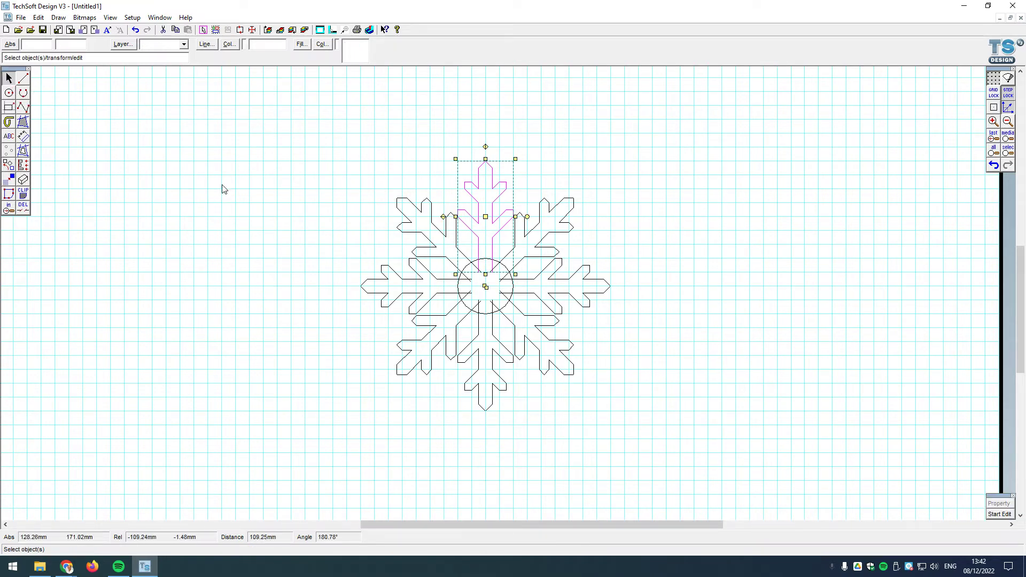
drag(280, 143, 676, 442)
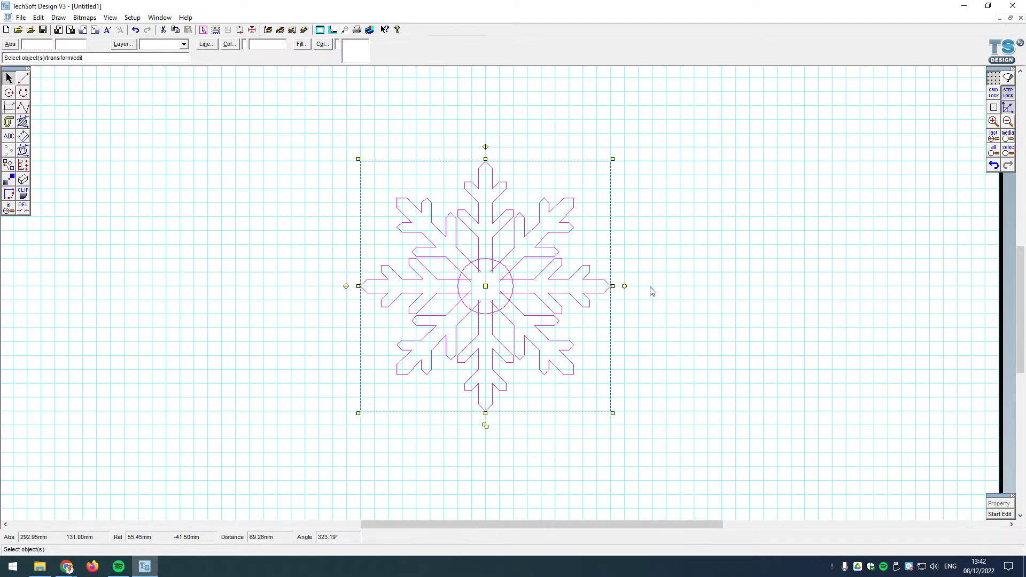
scroll(650, 291, down, 1)
scroll(625, 318, down, 1)
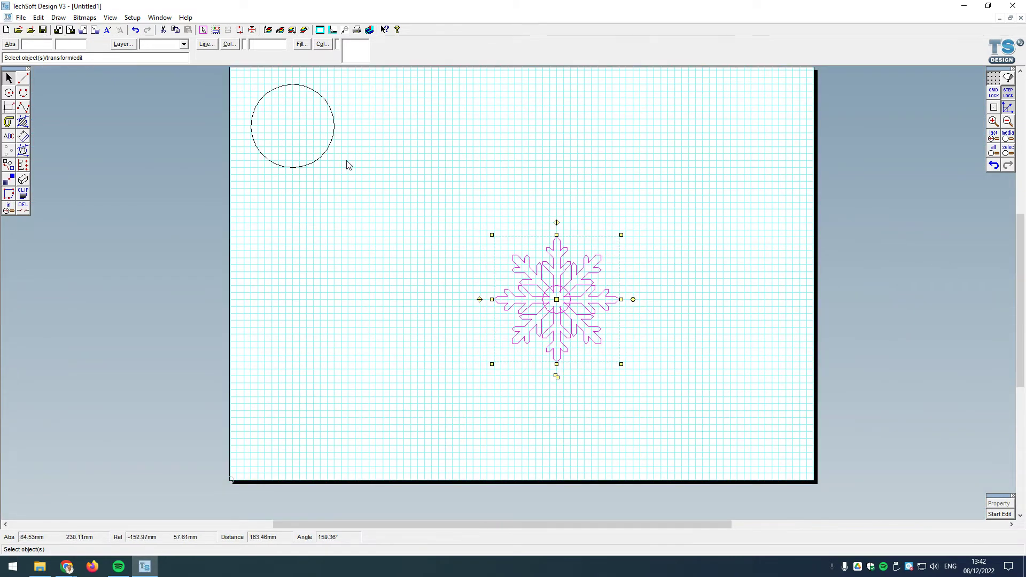
click(323, 153)
drag(293, 127, 558, 300)
scroll(558, 300, up, 2)
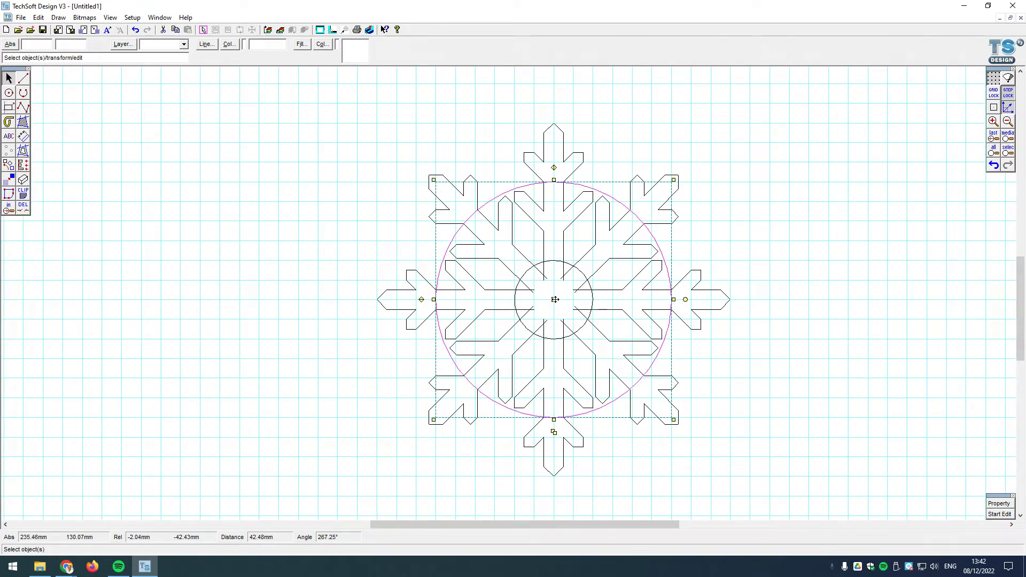
click(994, 165)
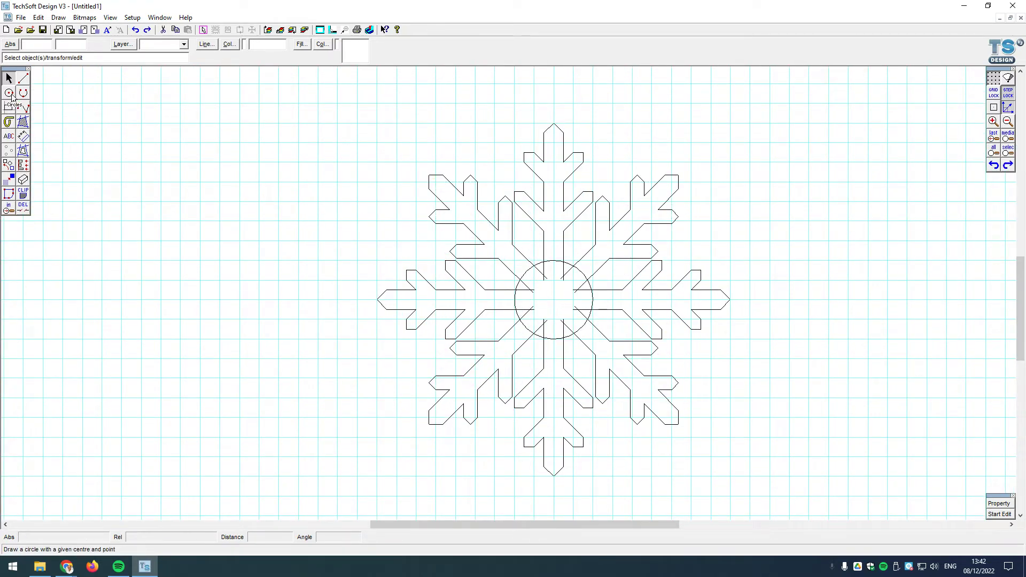
Draw a 90 mm diameter circle from the snowflake's centre out to the arm tips, and add a diameter dimension to it
click(9, 93)
click(554, 299)
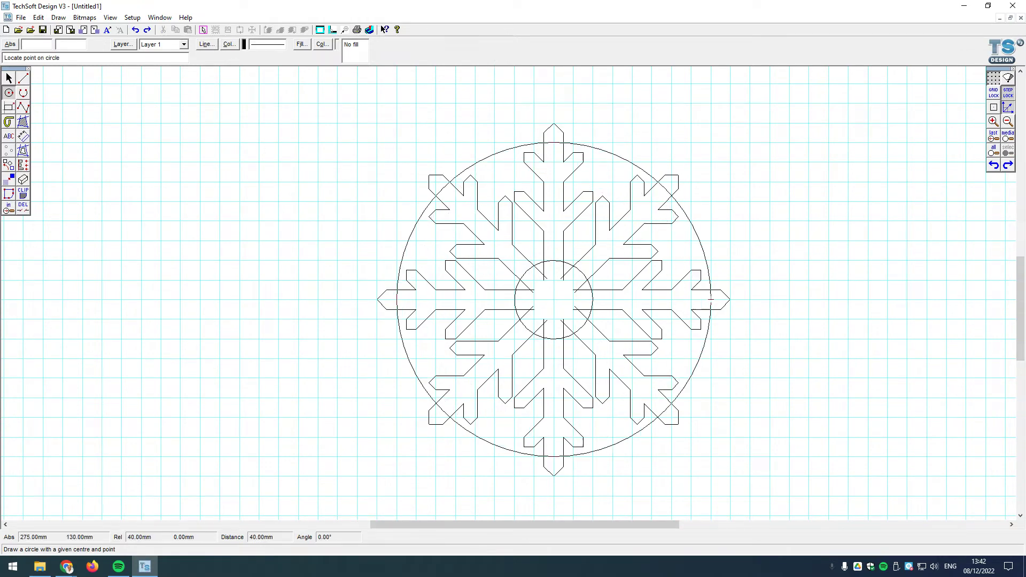
click(731, 300)
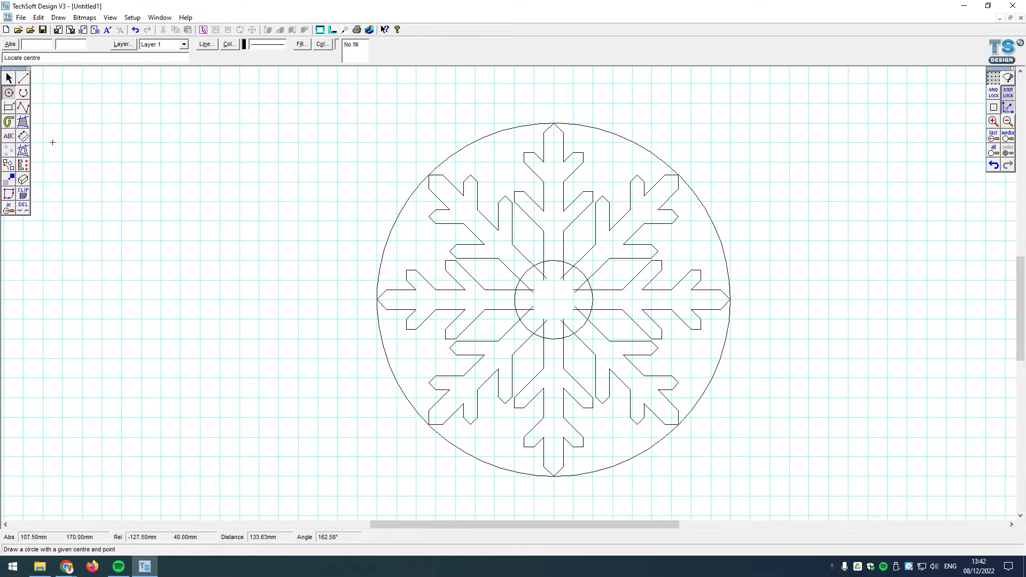
click(23, 137)
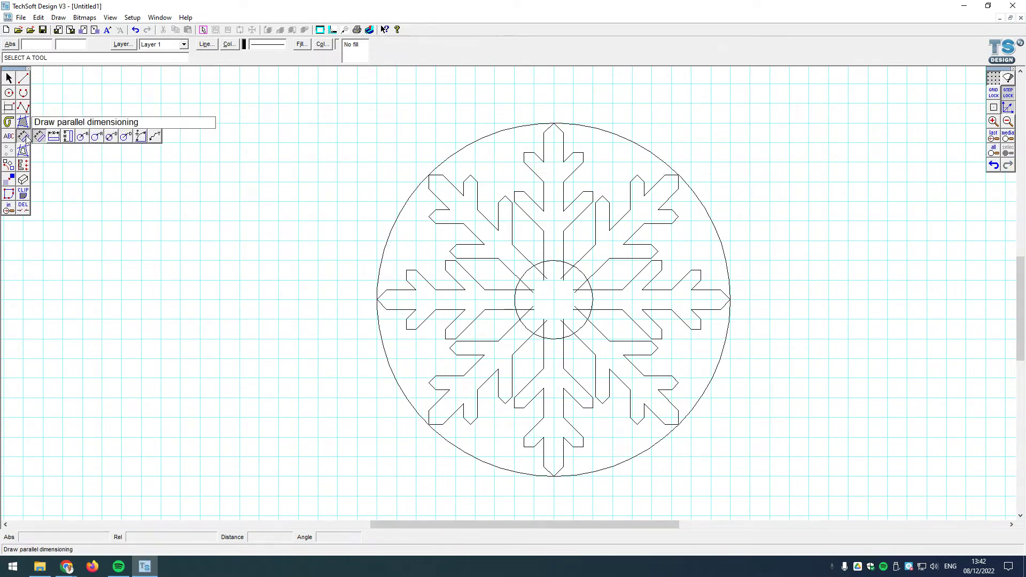
click(128, 136)
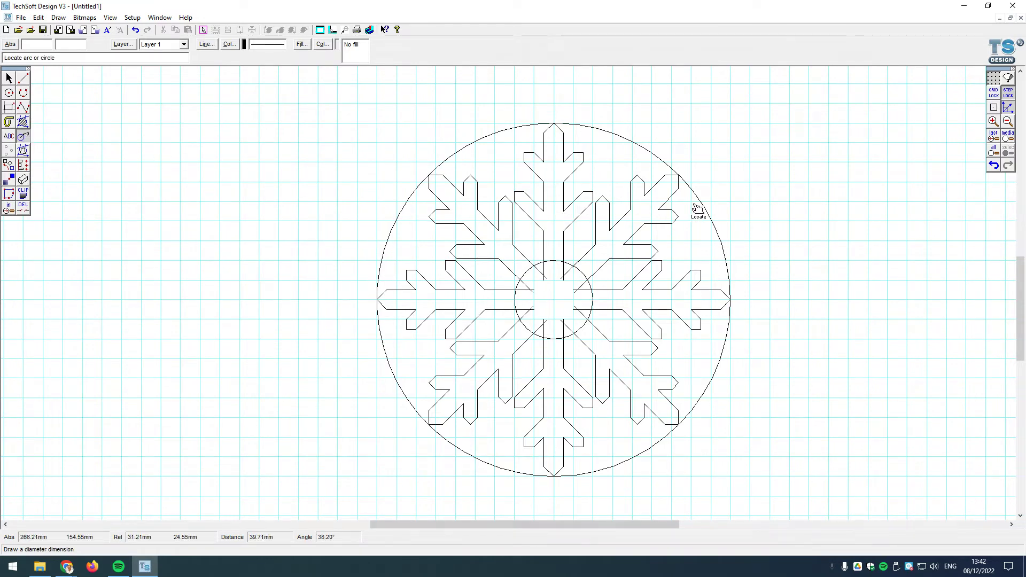
click(711, 208)
click(761, 183)
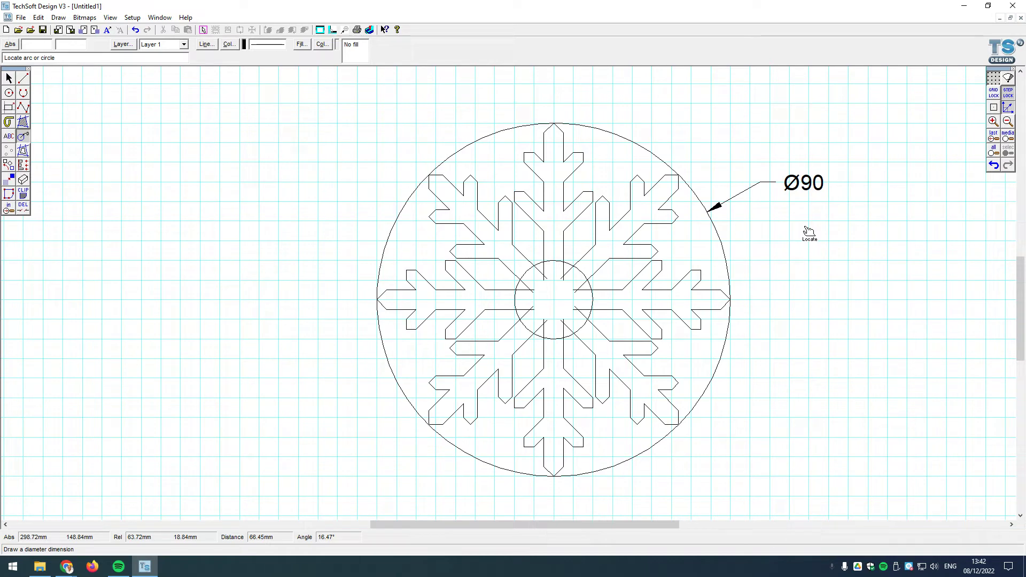
Turn on Grid Lock and move the snowflake with its outer circle and diameter dimension horizontally to the left part of the page
click(8, 78)
drag(260, 88, 876, 522)
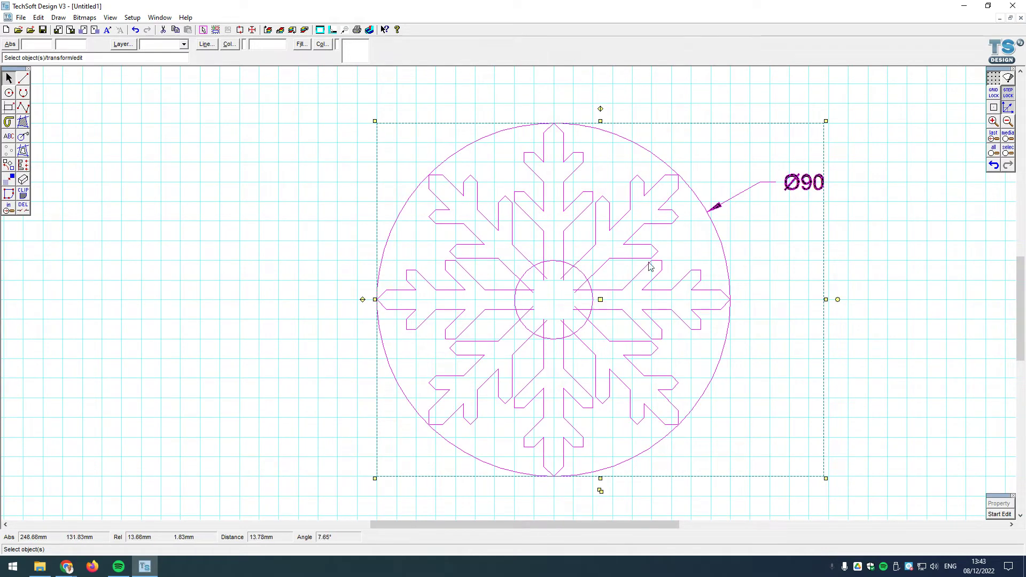
click(993, 93)
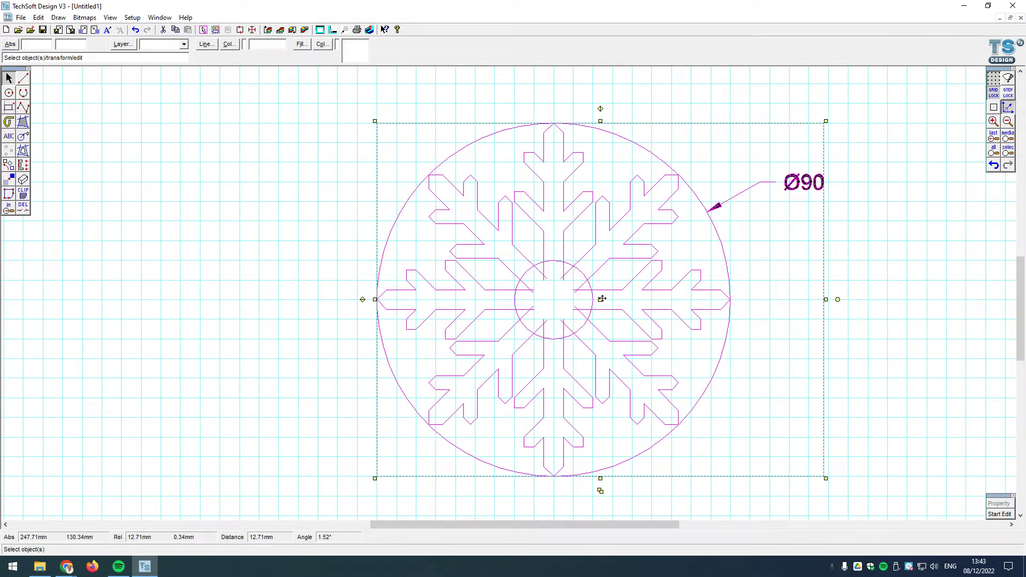
click(602, 299)
scroll(602, 299, down, 1)
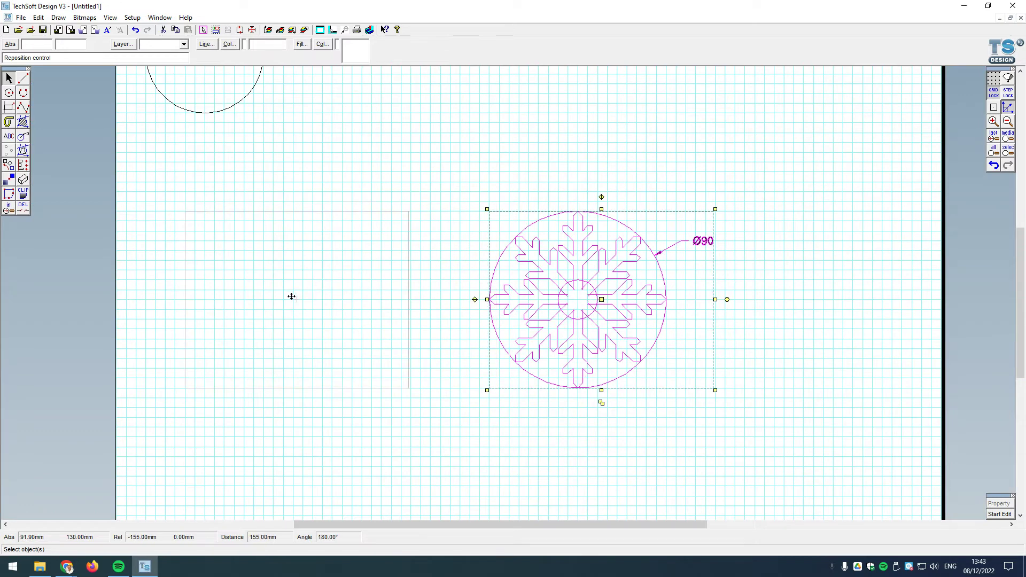
click(272, 297)
click(574, 308)
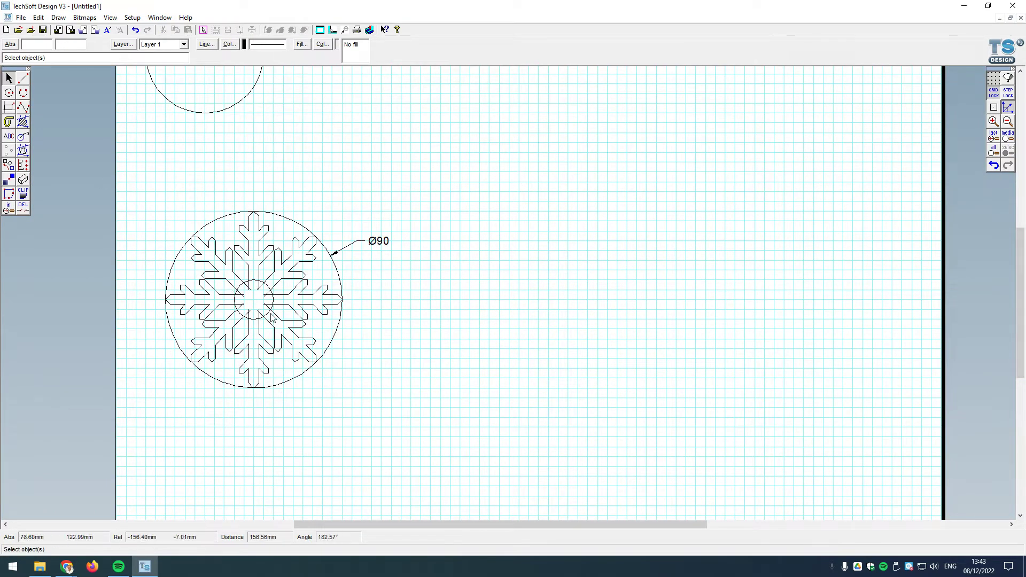
Duplicate the snowflake without its outer circle and dimension, and place the copy in open space to the right of the original
drag(137, 155, 505, 461)
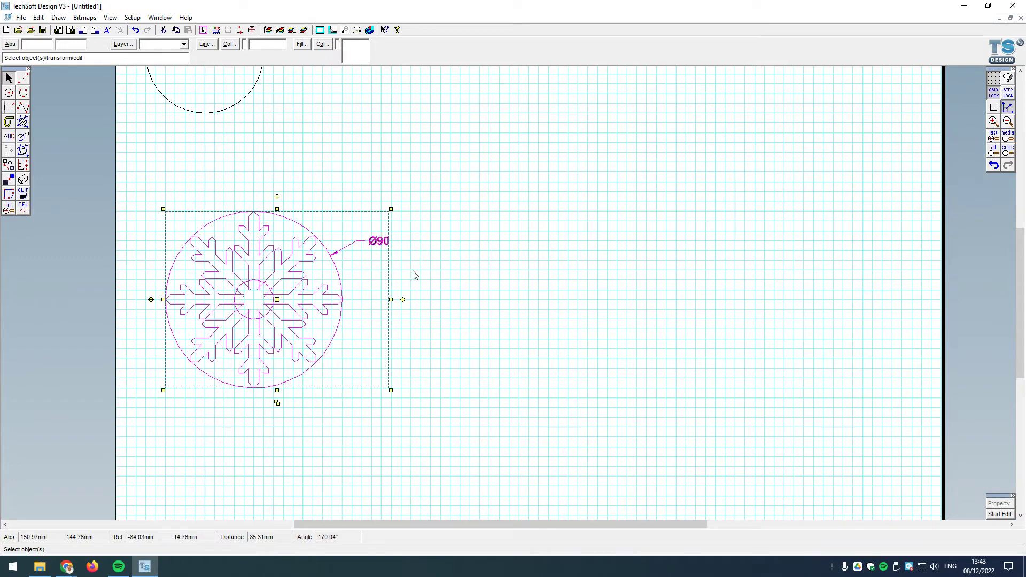
shift+click(384, 242)
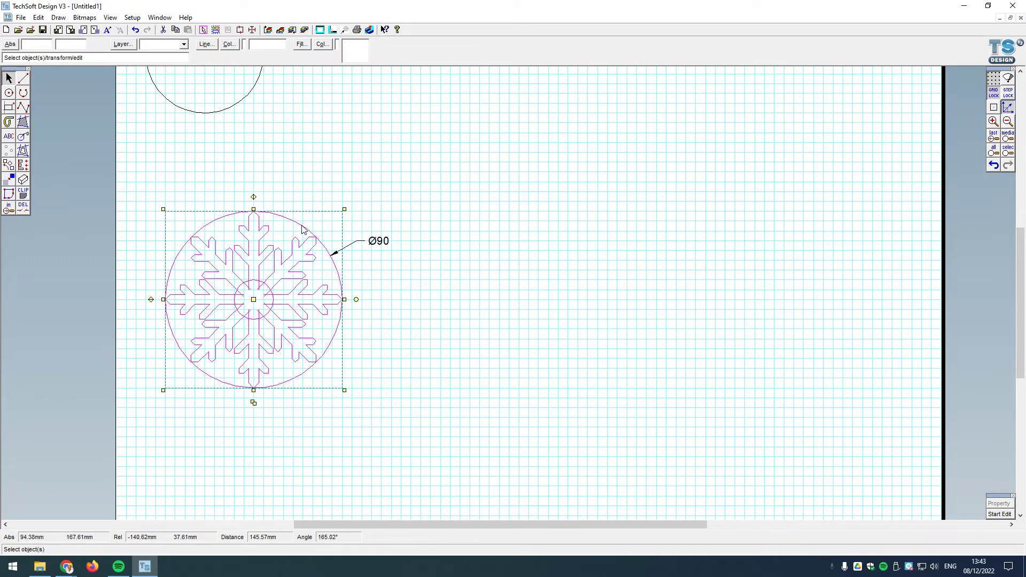
shift+click(316, 238)
key(ctrl+c)
key(ctrl+v)
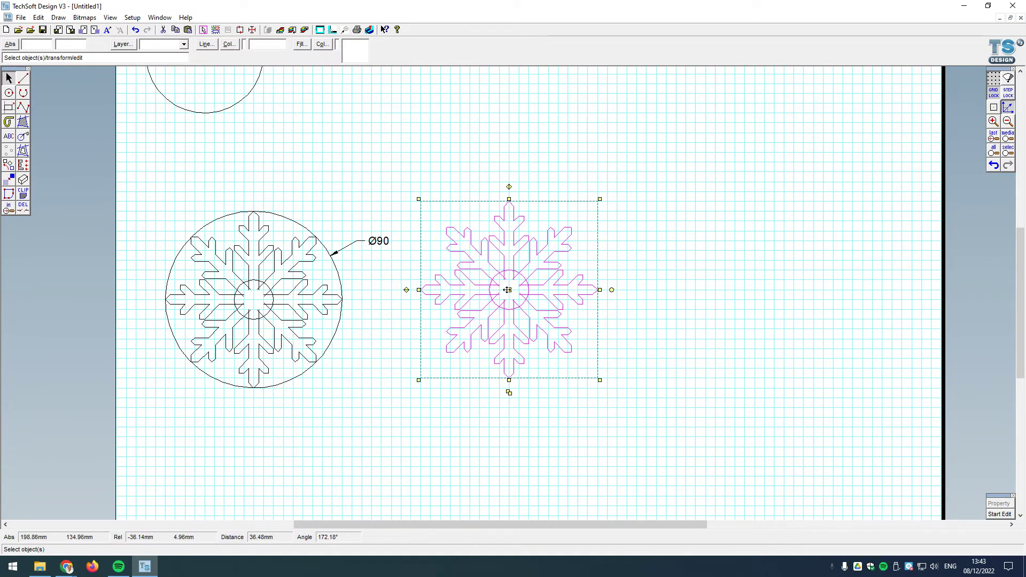
click(509, 290)
click(535, 291)
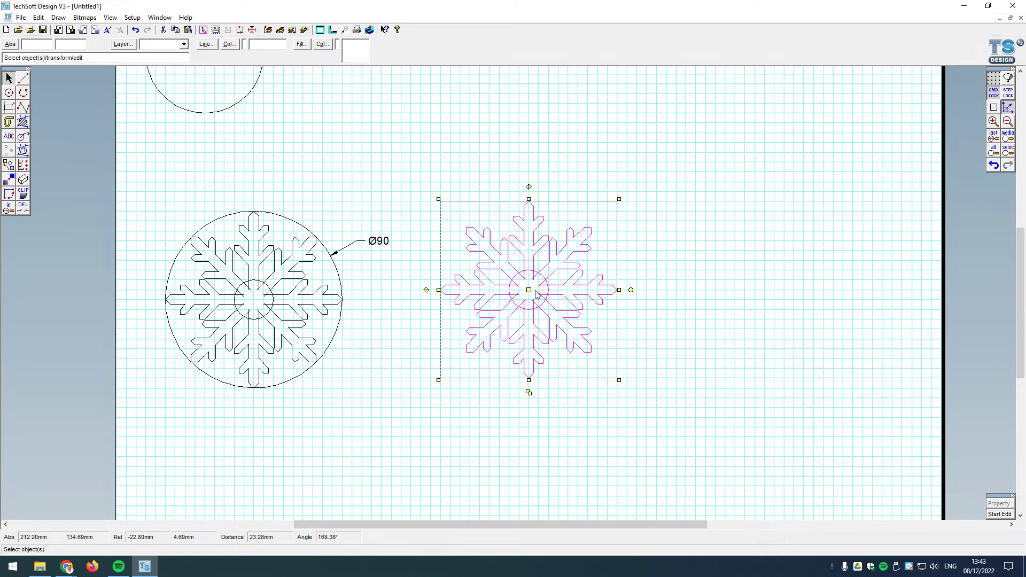
click(756, 320)
Delete every arm of the copied snowflake except the upper vertical one, keeping the central circle
scroll(579, 303, up, 2)
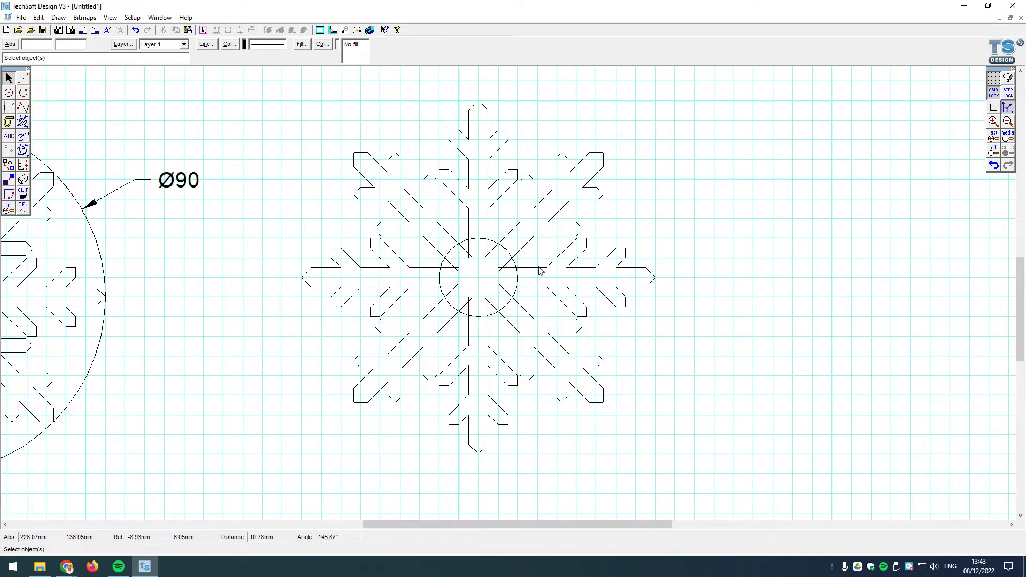
drag(289, 140, 694, 474)
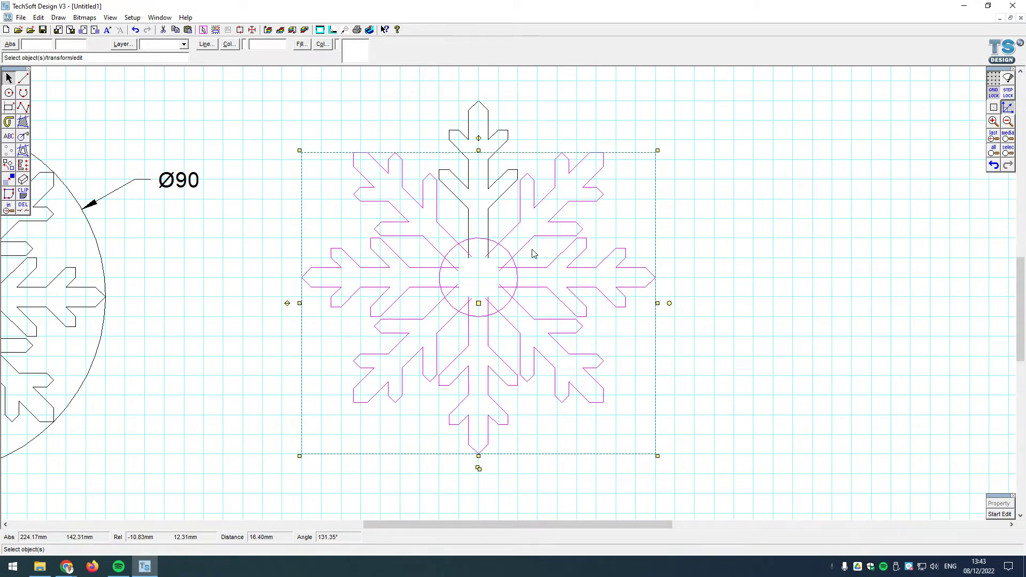
shift+click(507, 252)
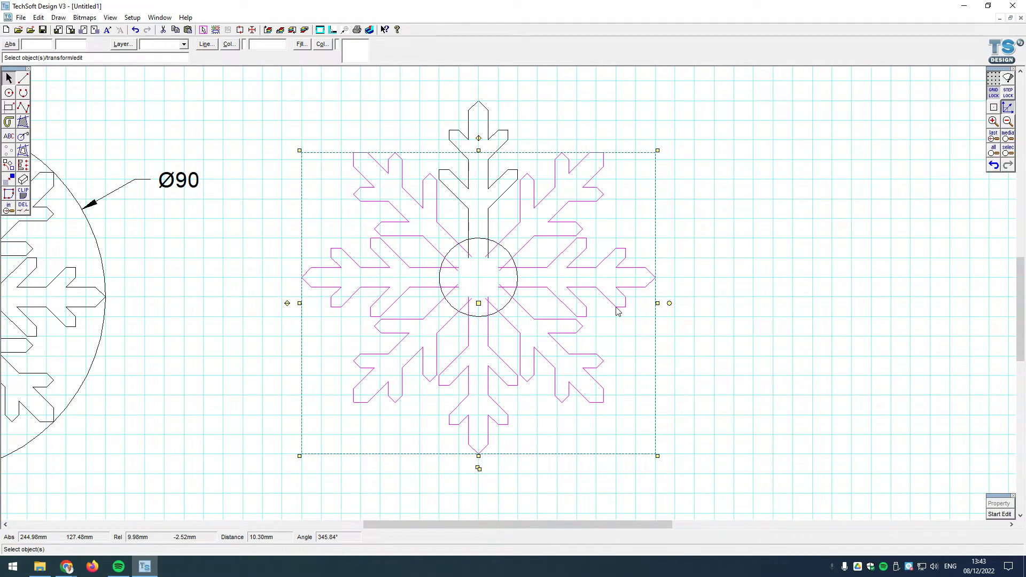
key(Delete)
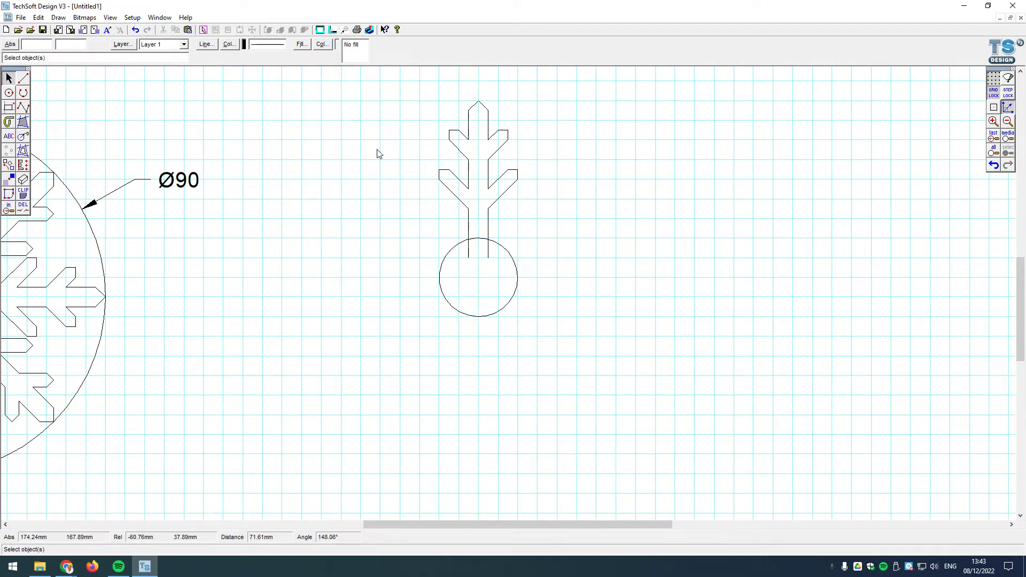
Edit the copied arm's nodes with Step Lock on, shifting all except the two base nodes down 2.5 mm
drag(419, 80, 556, 281)
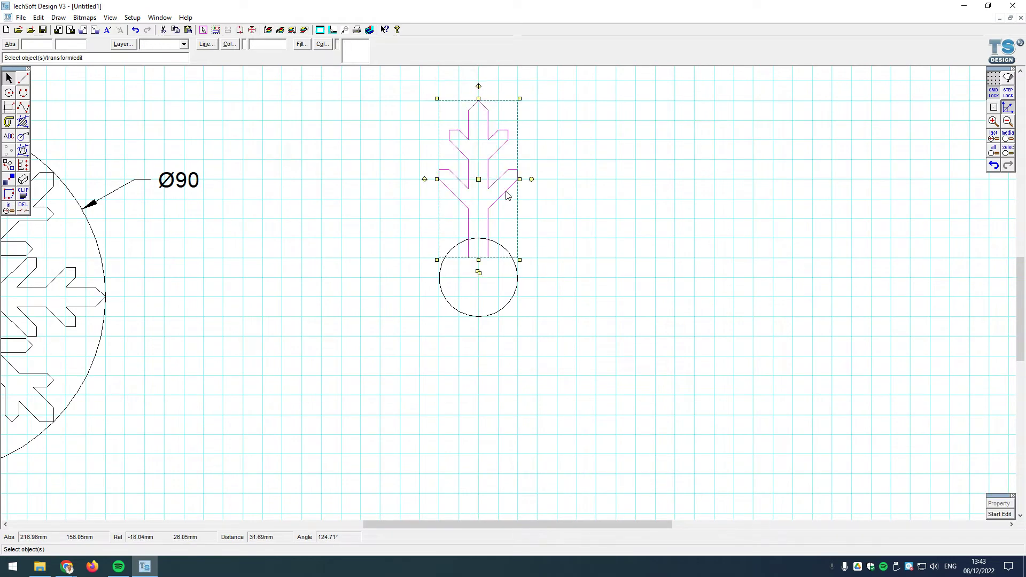
click(997, 514)
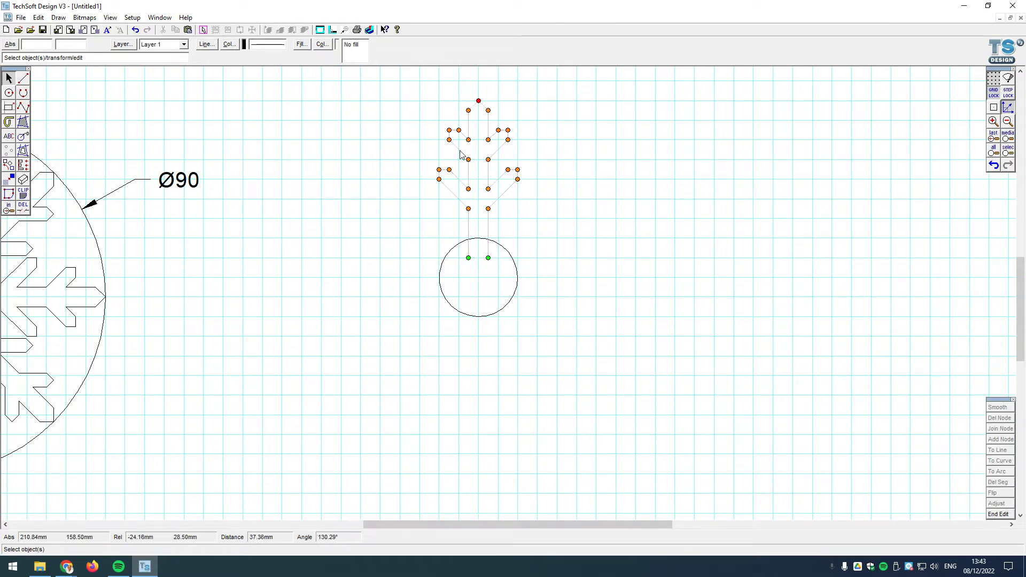
click(997, 514)
click(998, 515)
drag(376, 76, 549, 223)
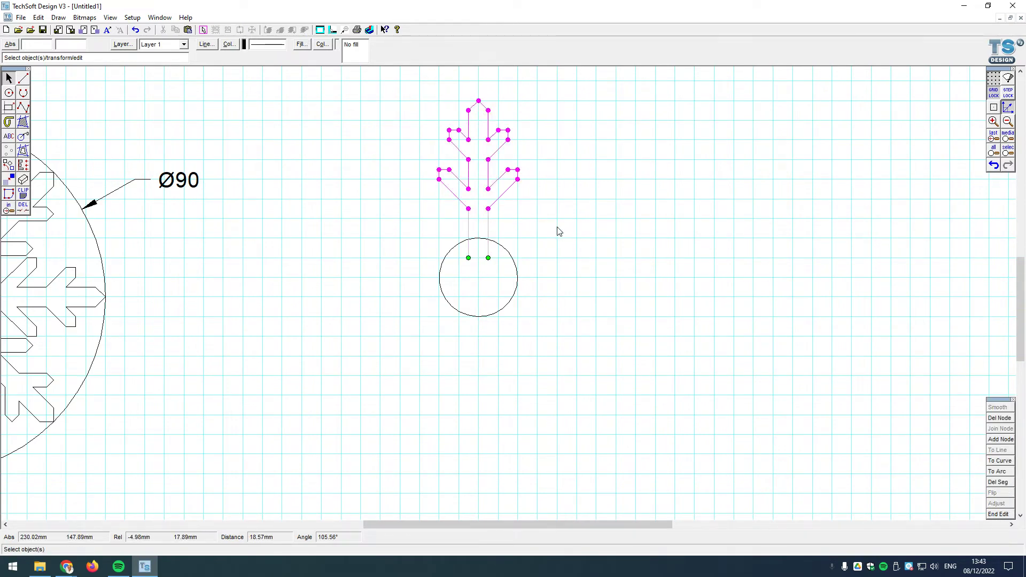
click(489, 209)
click(1008, 94)
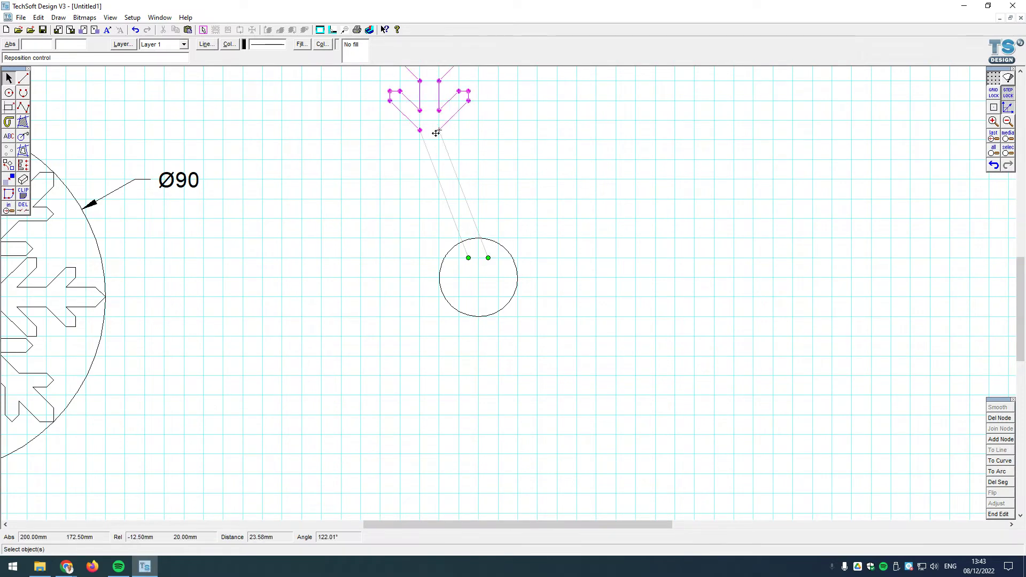
click(487, 219)
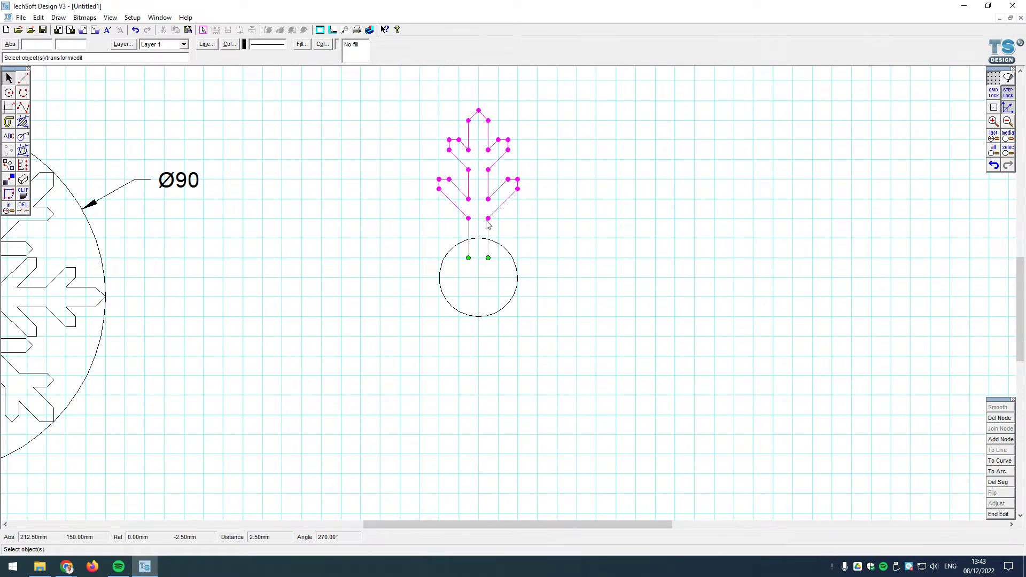
scroll(690, 233, down, 1)
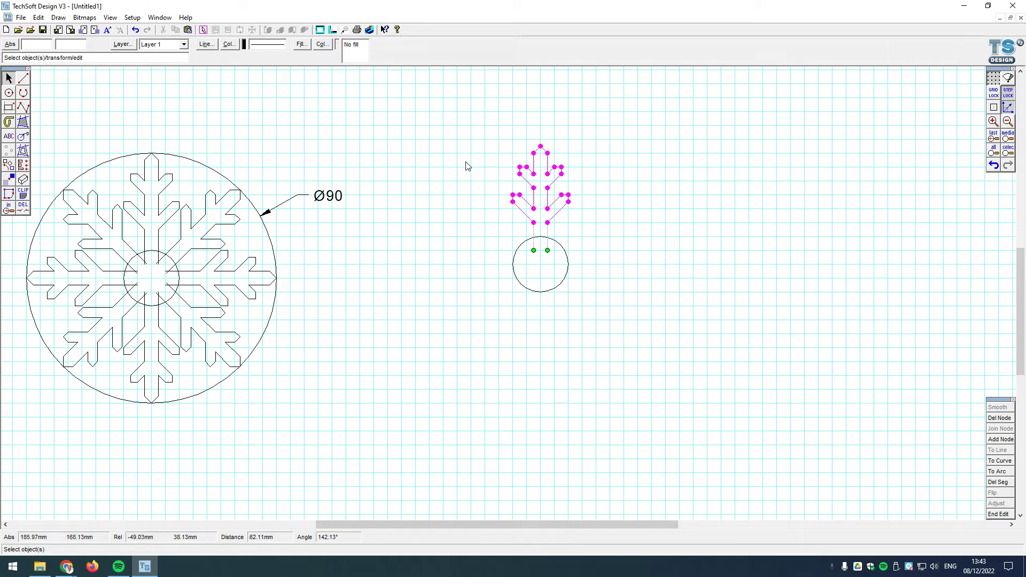
drag(447, 110, 689, 385)
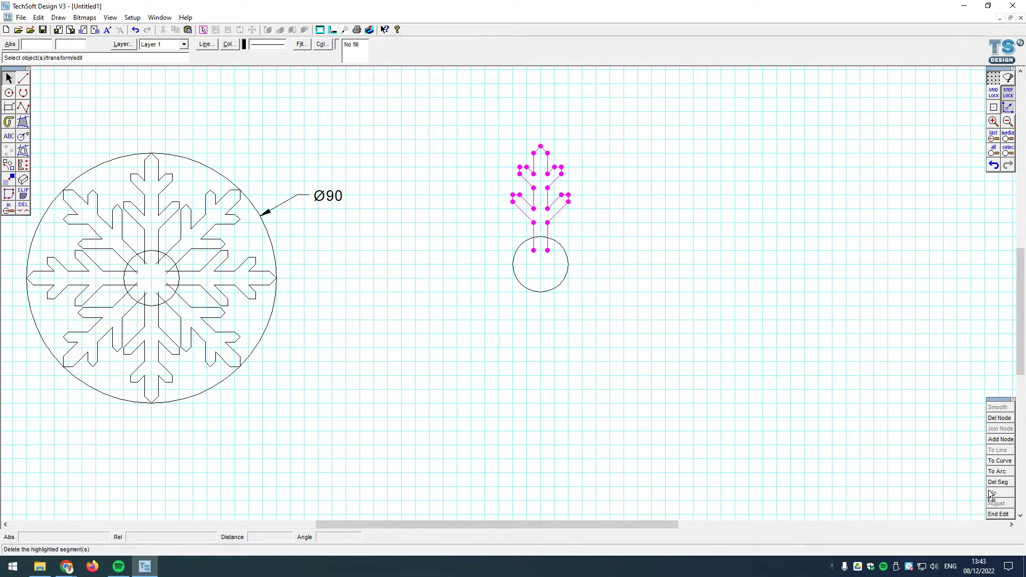
click(999, 515)
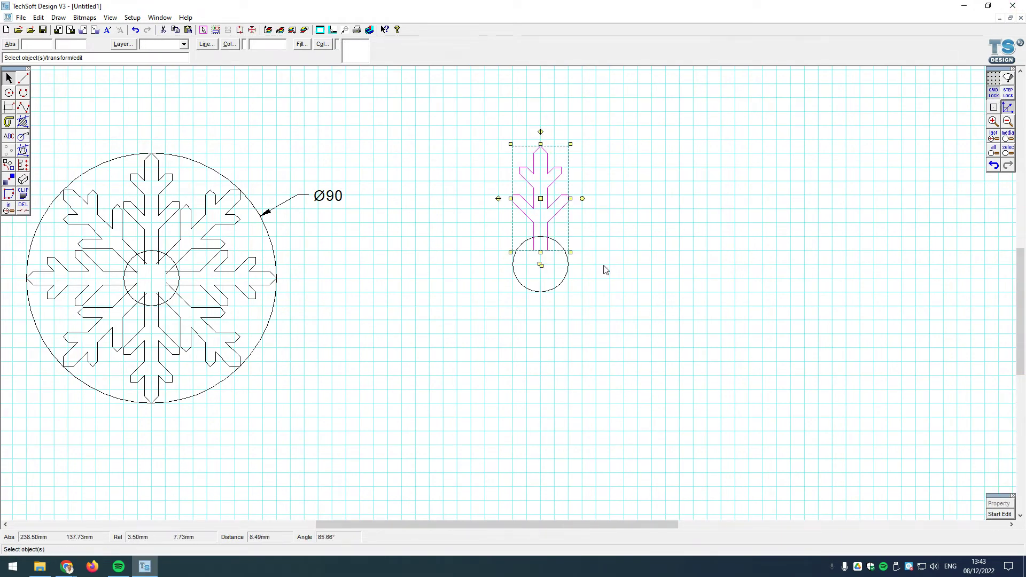
Move the shortened arm together with its central circle down 5 mm, level with the original snowflake's centre
drag(467, 130, 685, 328)
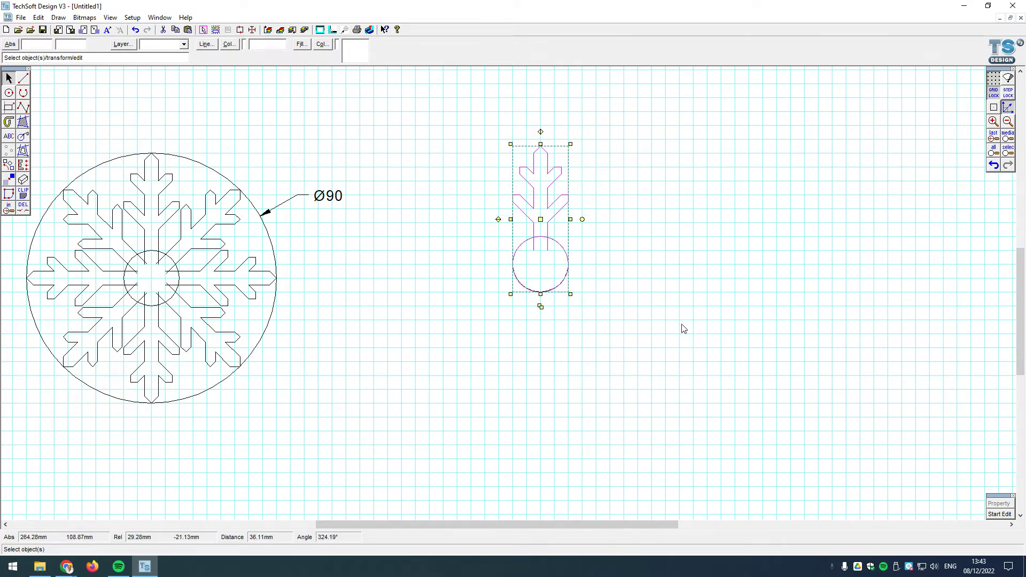
click(540, 219)
drag(540, 219, 540, 233)
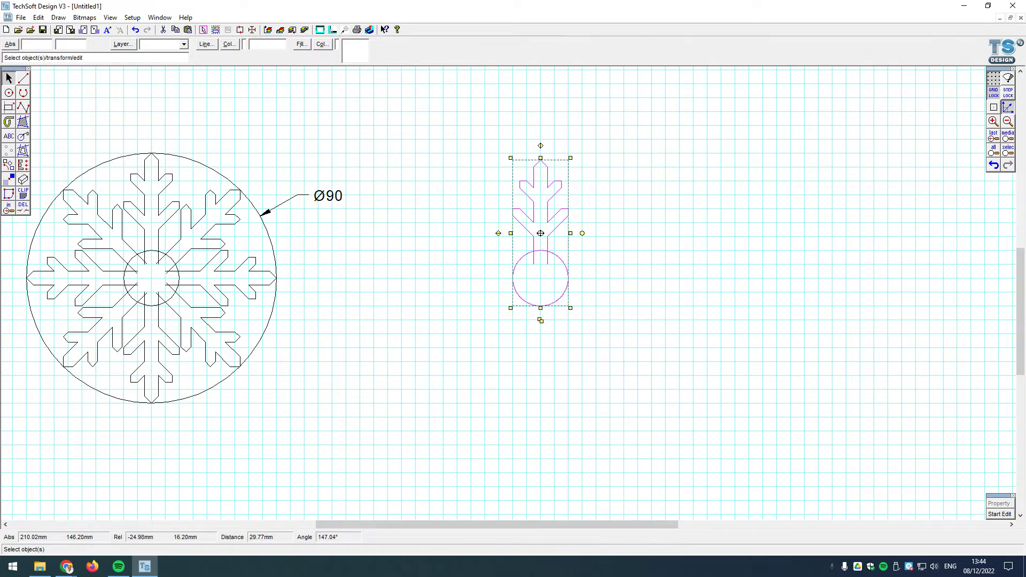
click(650, 313)
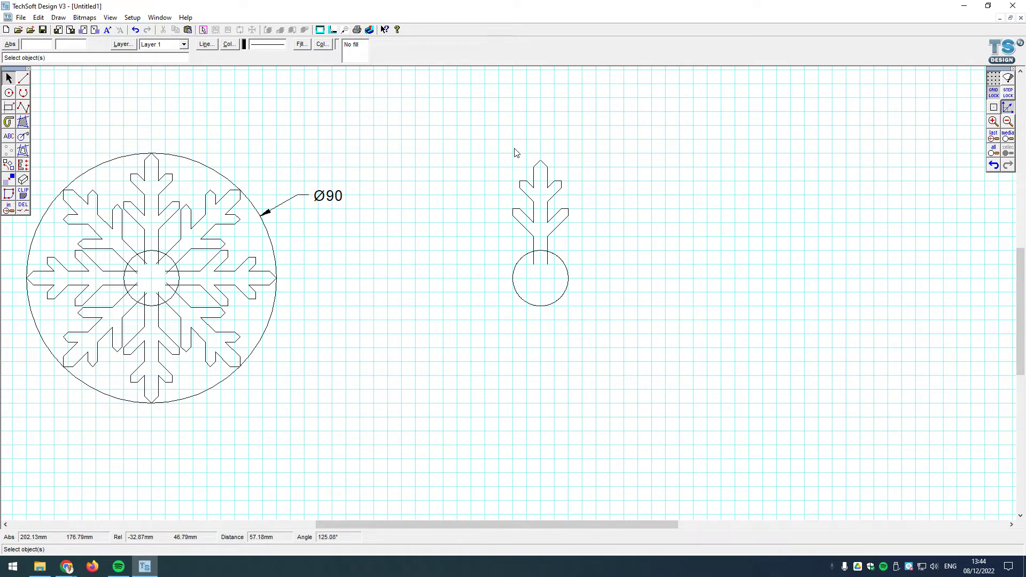
Try rotating the arm about the central circle's centre with a 45° angle and 7 repeats, and undo the rotation
drag(495, 143, 608, 303)
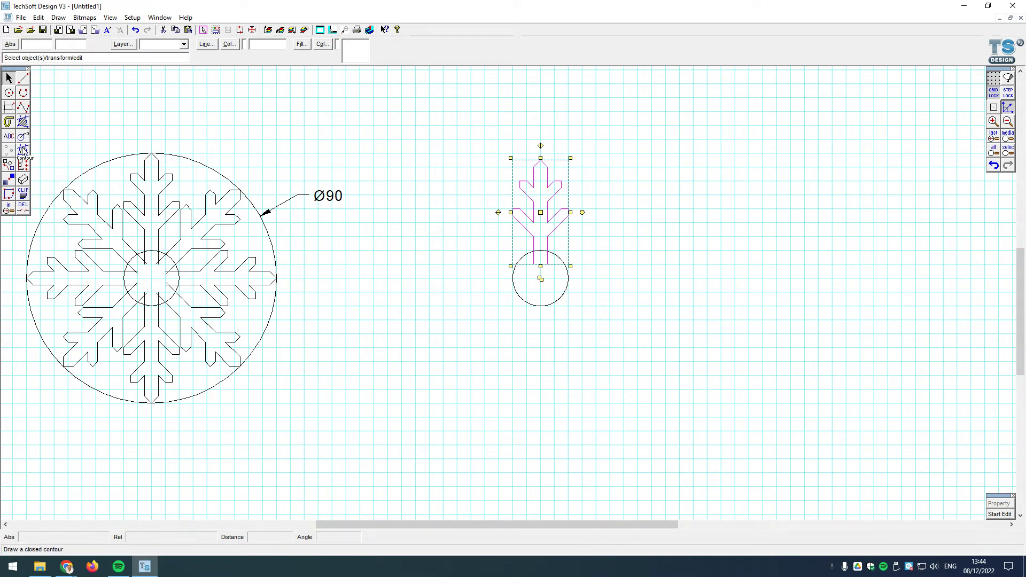
click(9, 166)
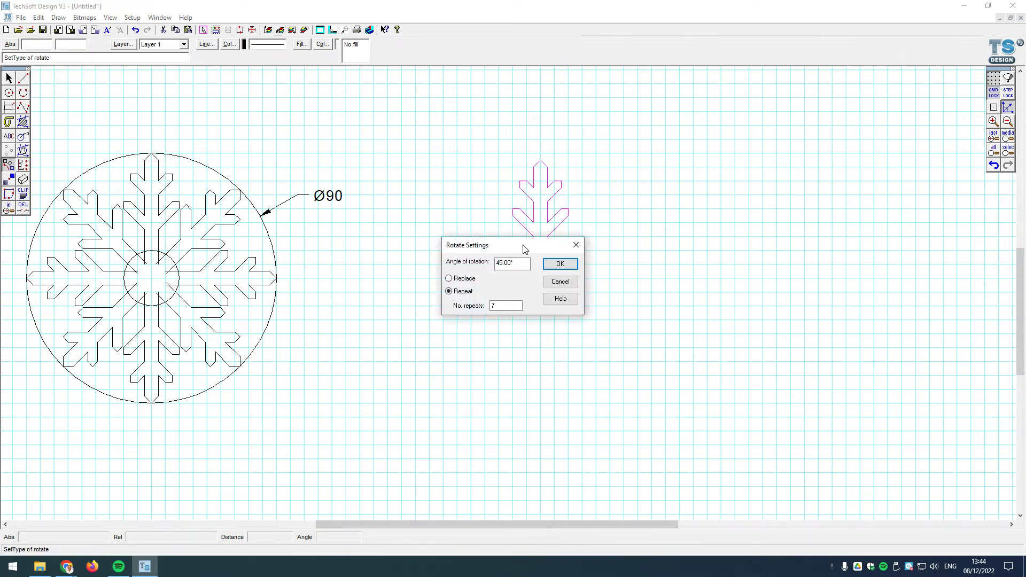
click(561, 264)
click(540, 278)
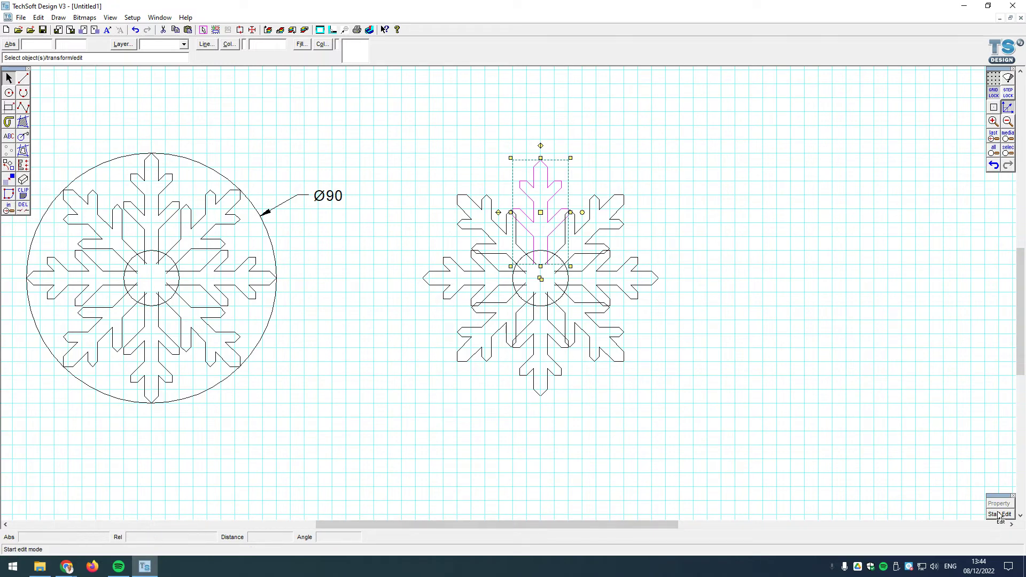
click(993, 165)
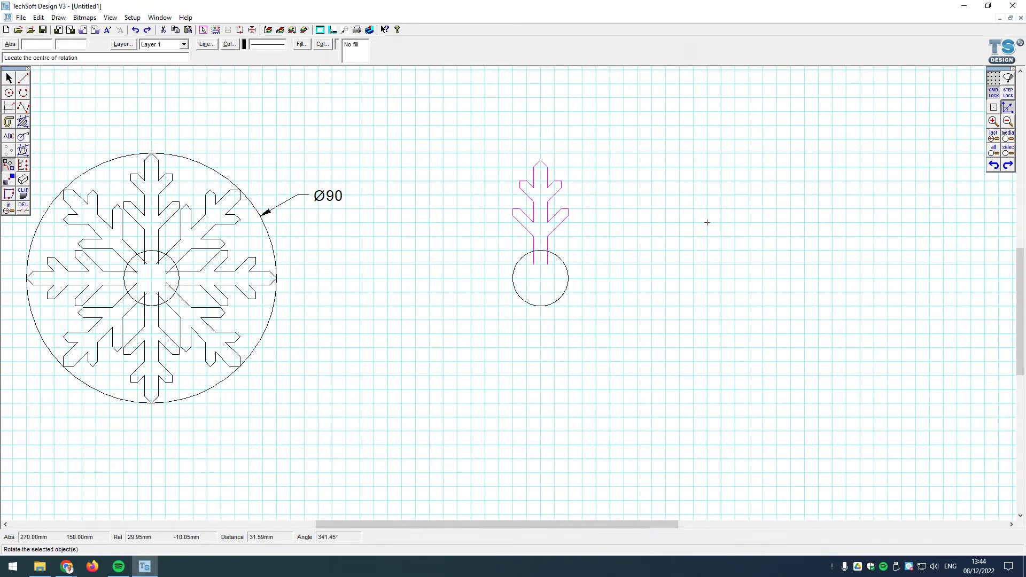
Edit the arm's nodes and shift its three tip nodes down 2.5 mm with Step Lock on
click(536, 176)
scroll(537, 176, up, 1)
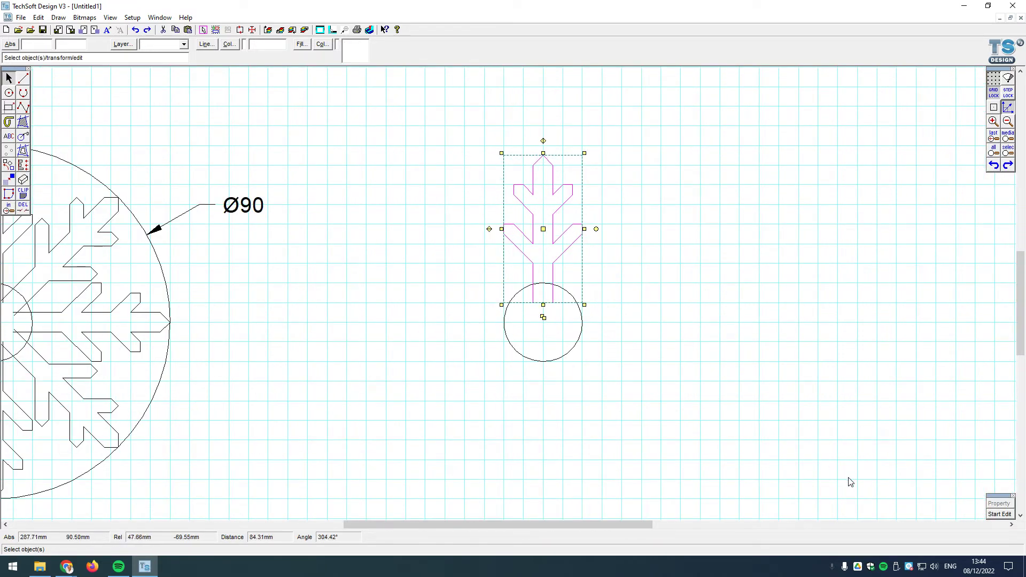
click(991, 514)
drag(521, 144, 554, 168)
click(553, 164)
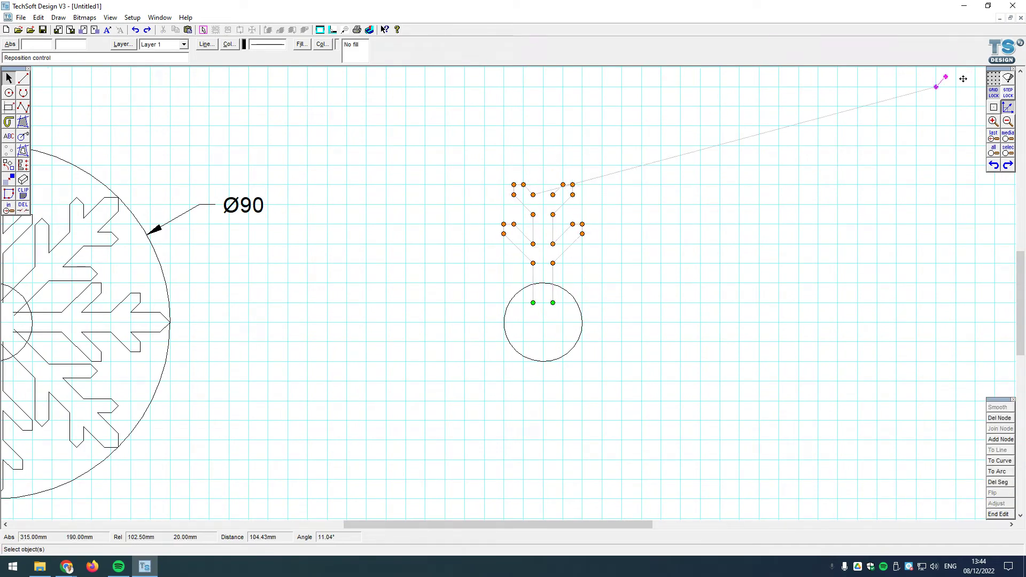
click(1007, 95)
click(551, 176)
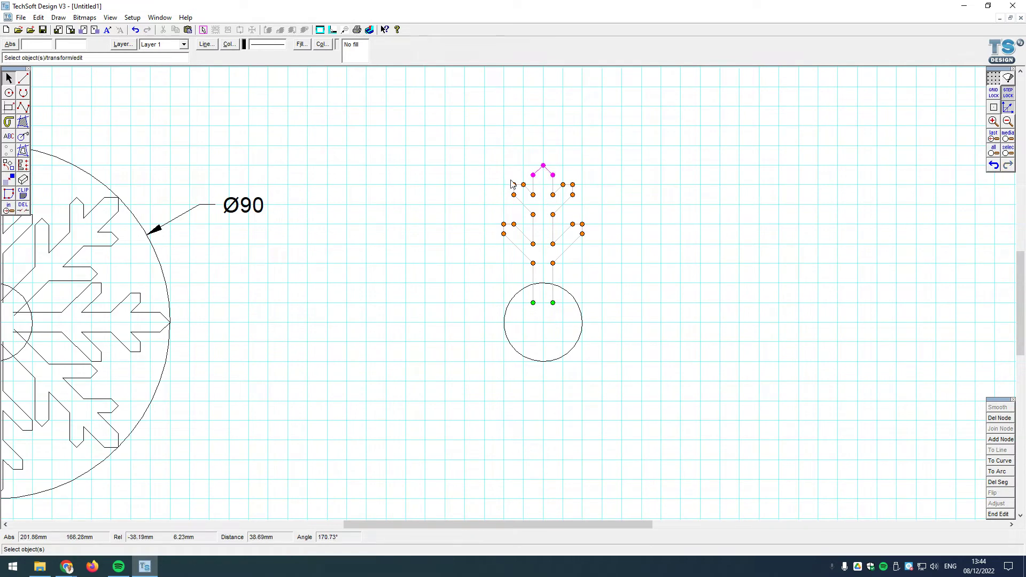
Lower the tip and upper branches of the arm by 2.5 mm, and lower all nodes above the base by a further 2.5 mm
drag(503, 142, 587, 220)
click(553, 195)
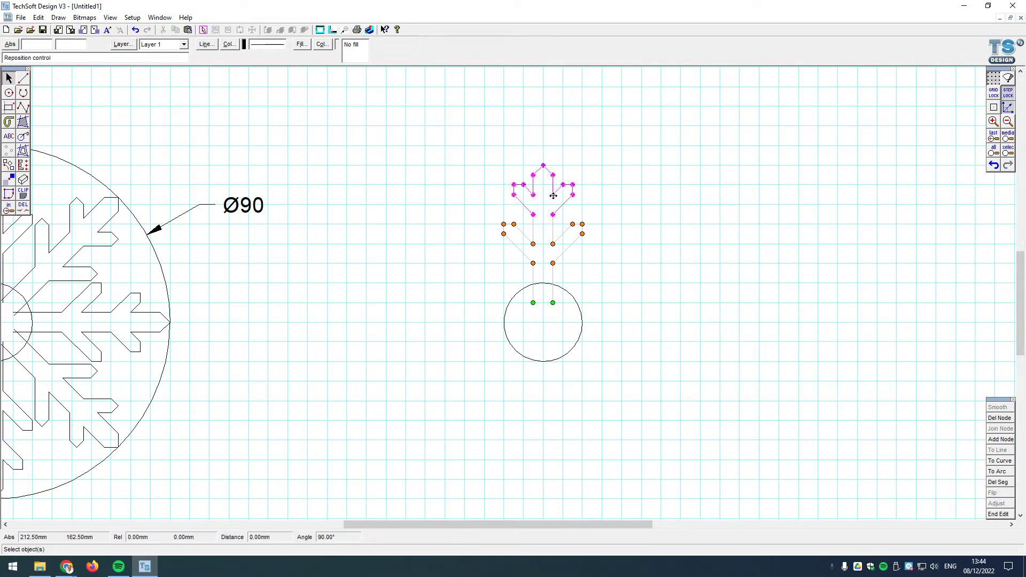
click(552, 204)
drag(453, 153, 610, 283)
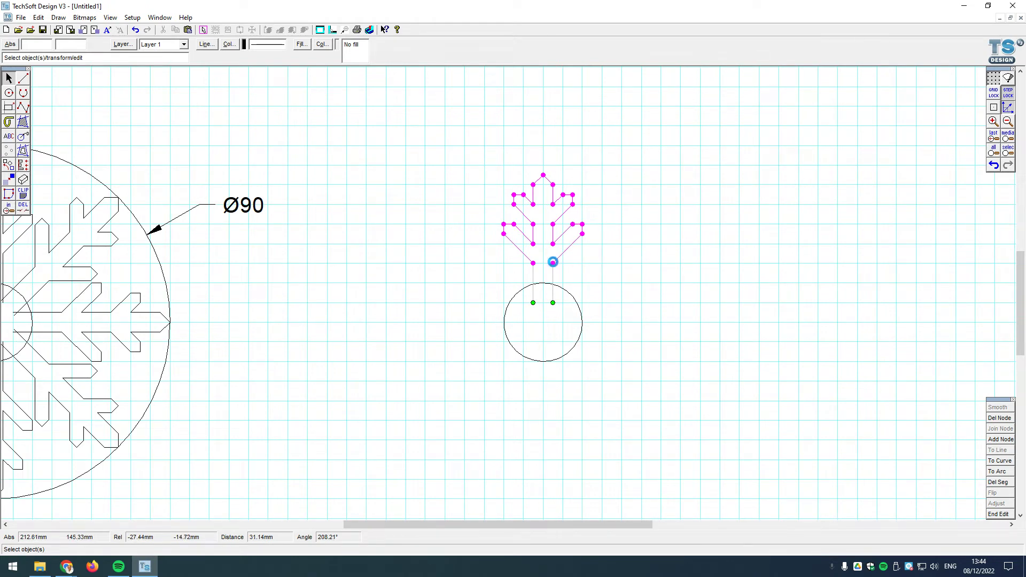
click(552, 262)
click(554, 273)
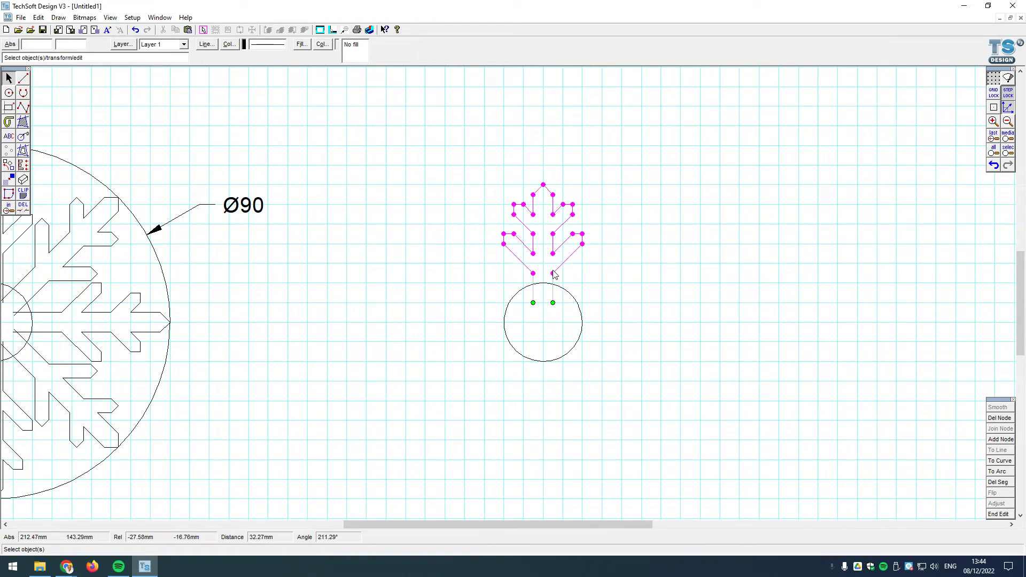
right_click(736, 321)
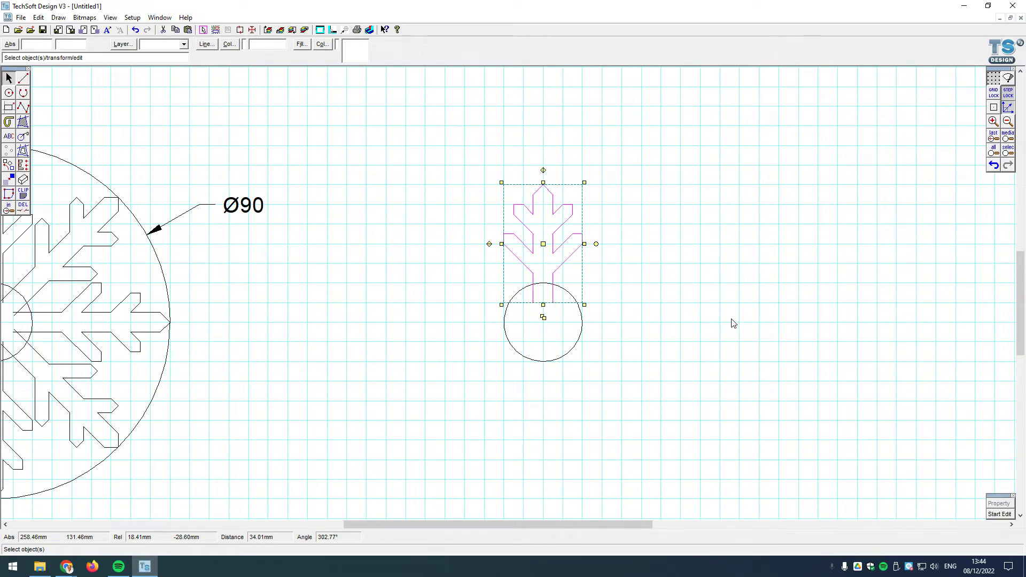
Draw a concentric circle about 15 mm in diameter inside the central circle, and delete the larger circle
click(580, 344)
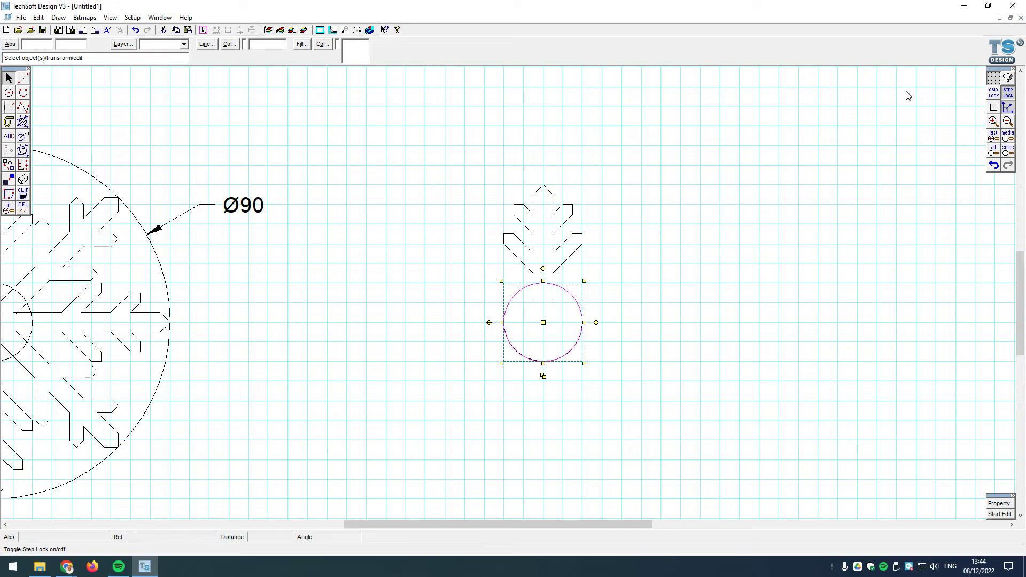
click(8, 92)
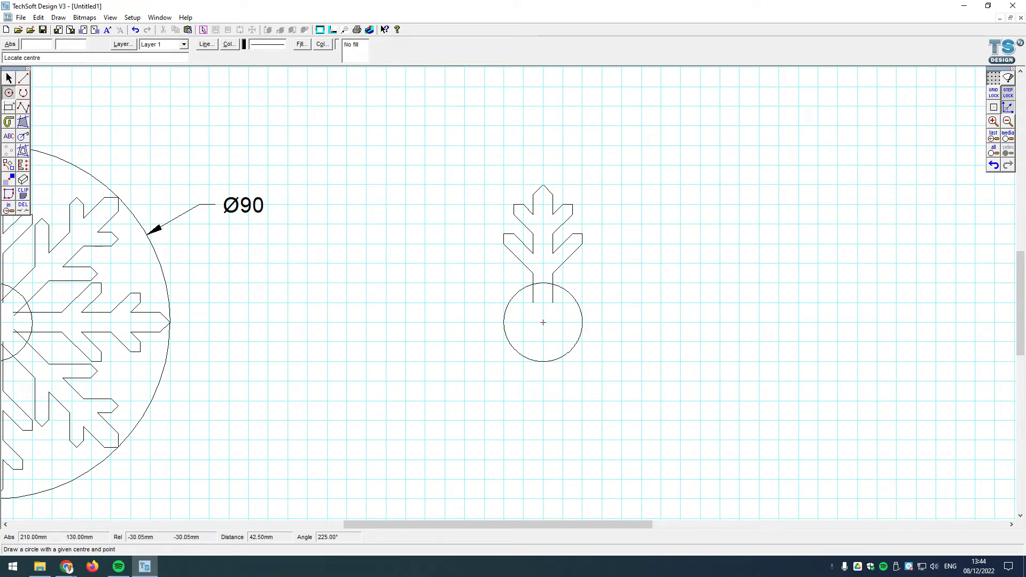
click(544, 322)
click(573, 323)
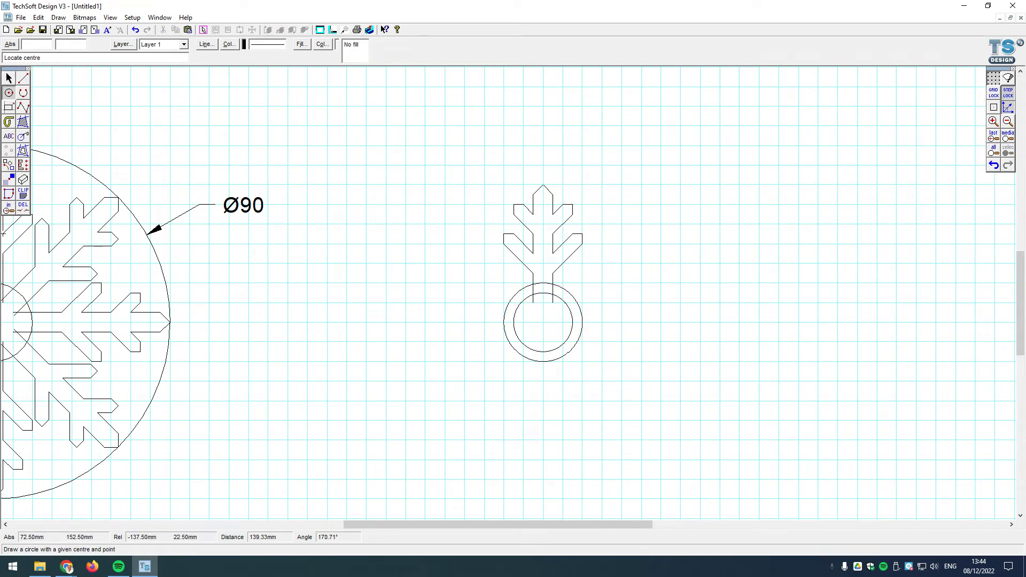
click(23, 207)
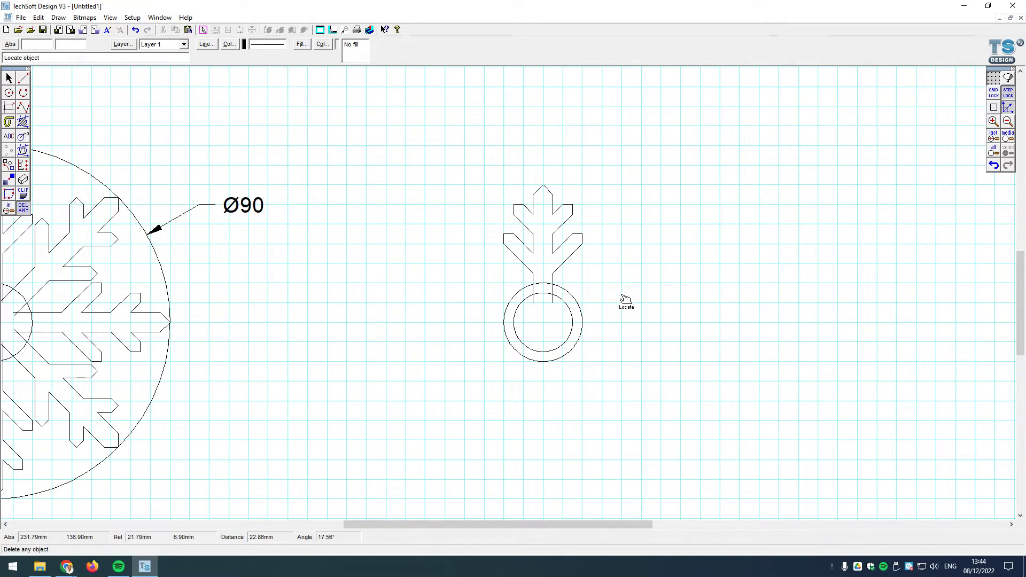
click(527, 287)
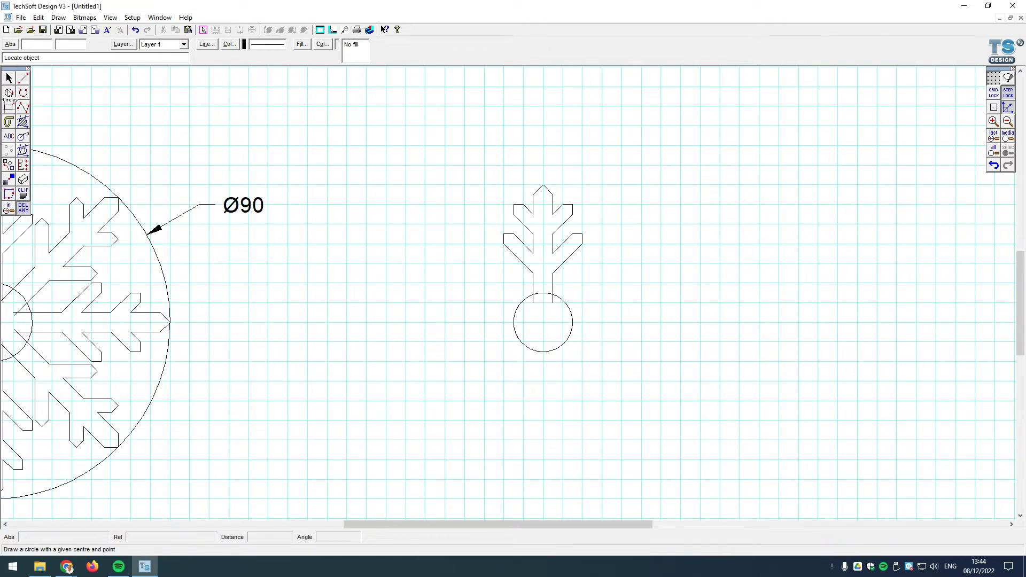
Rotate the shortened arm about the small circle's centre with a 45° angle and 7 repeats
click(9, 78)
drag(450, 152, 613, 307)
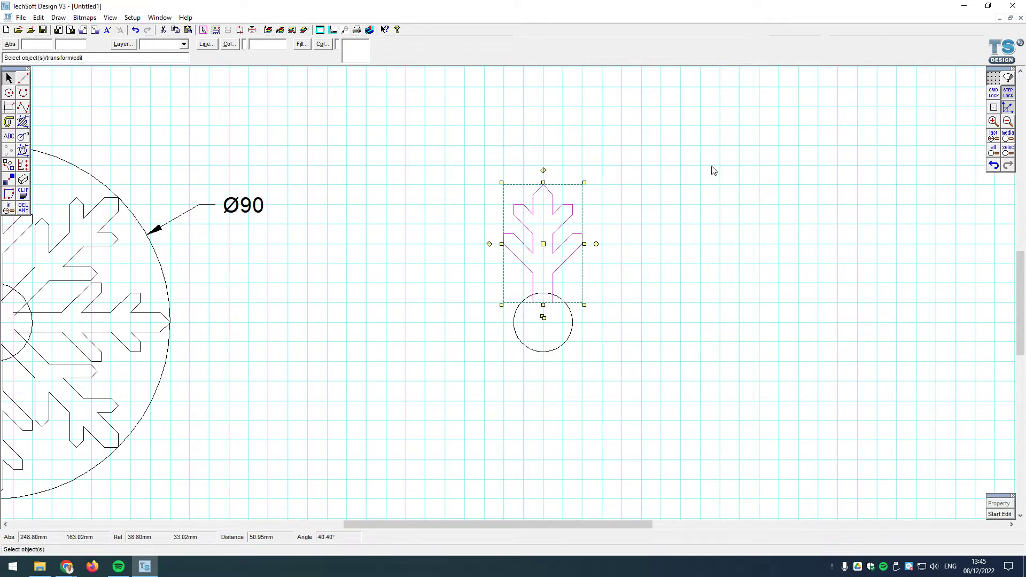
click(8, 165)
click(559, 264)
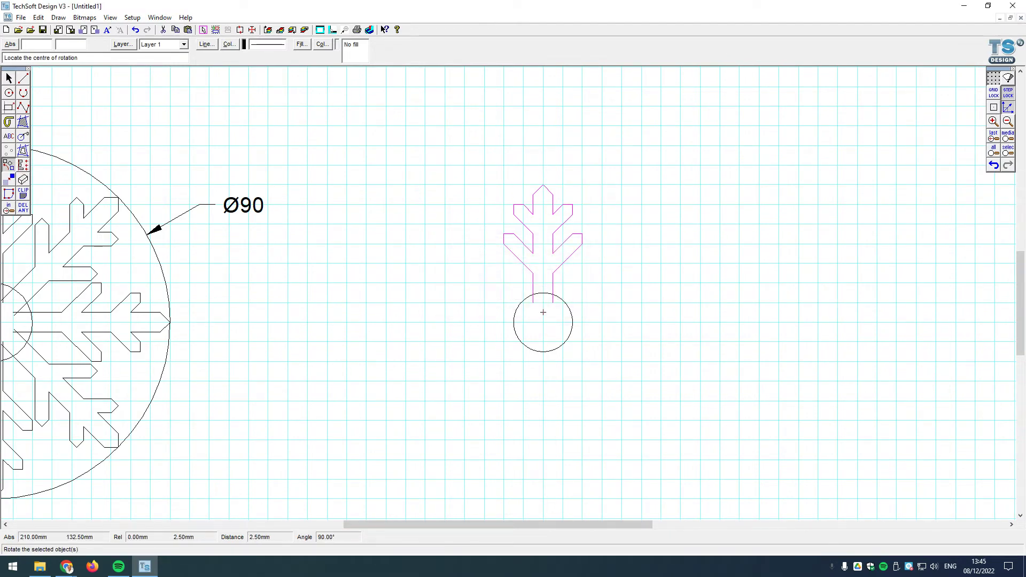
click(543, 322)
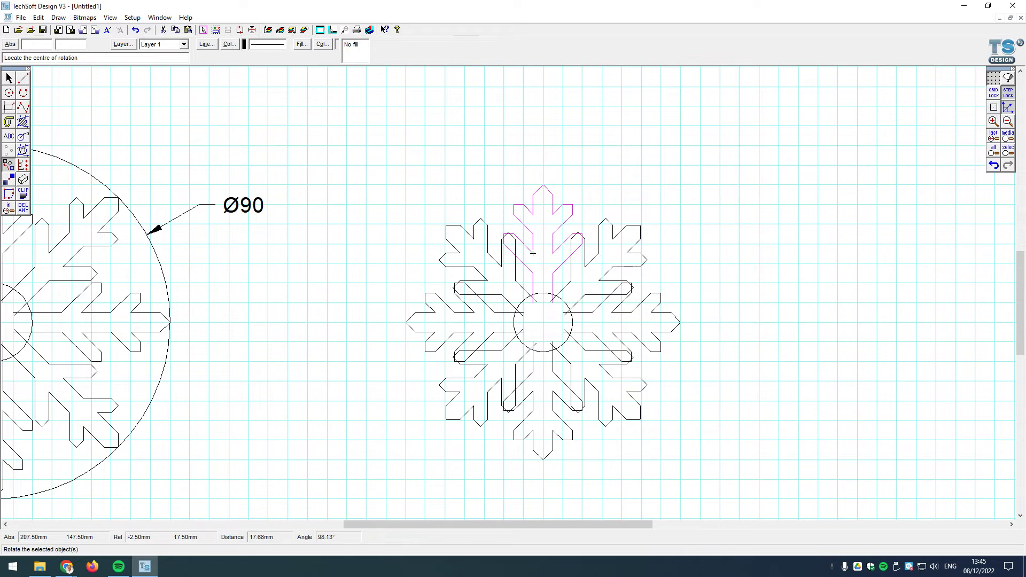
Draw a 70 mm diameter circle from the new snowflake's centre out to its arm tips, and add a diameter dimension to it
scroll(514, 253, down, 1)
click(9, 92)
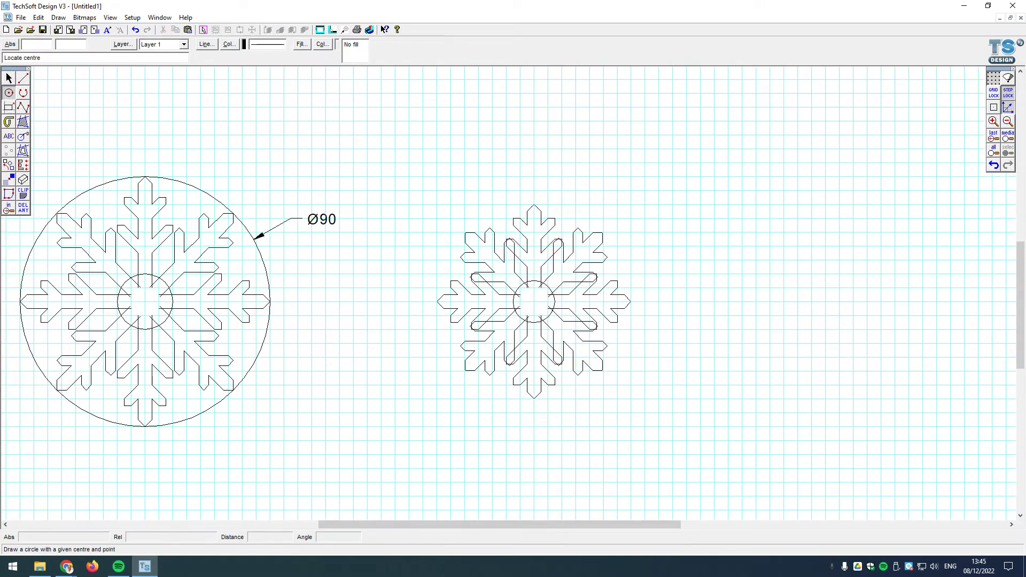
click(534, 301)
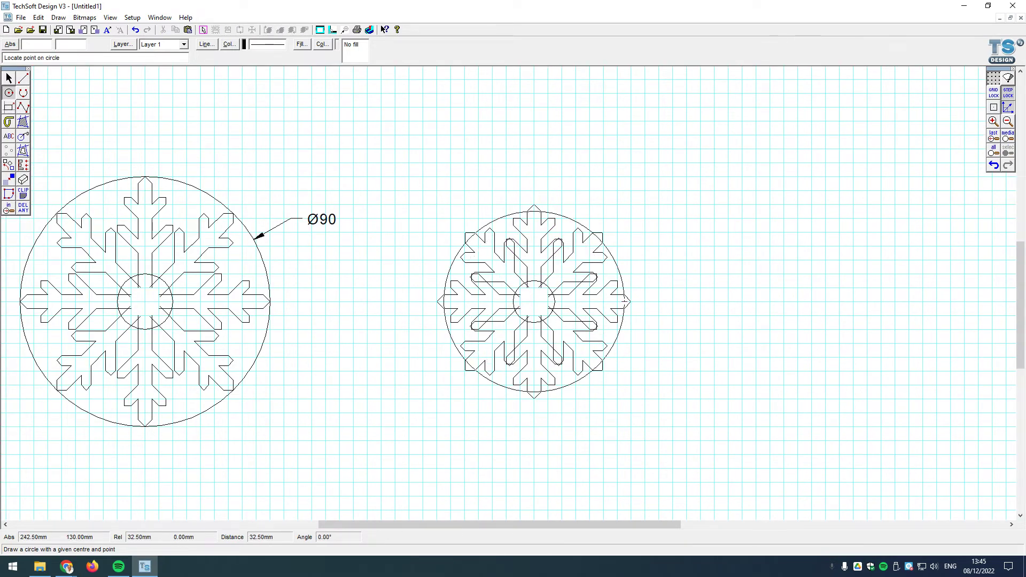
click(534, 399)
click(23, 136)
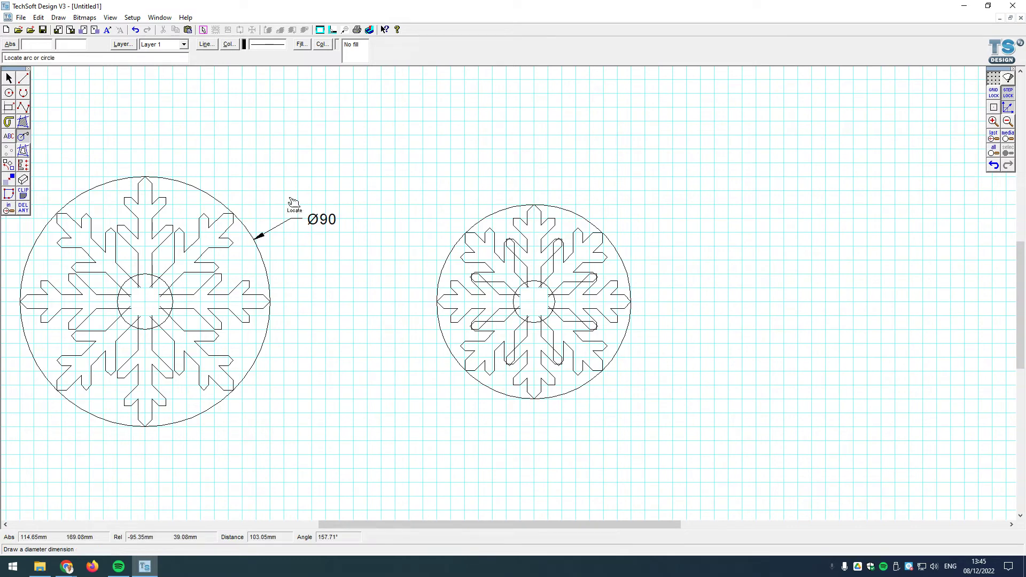
click(614, 248)
click(640, 215)
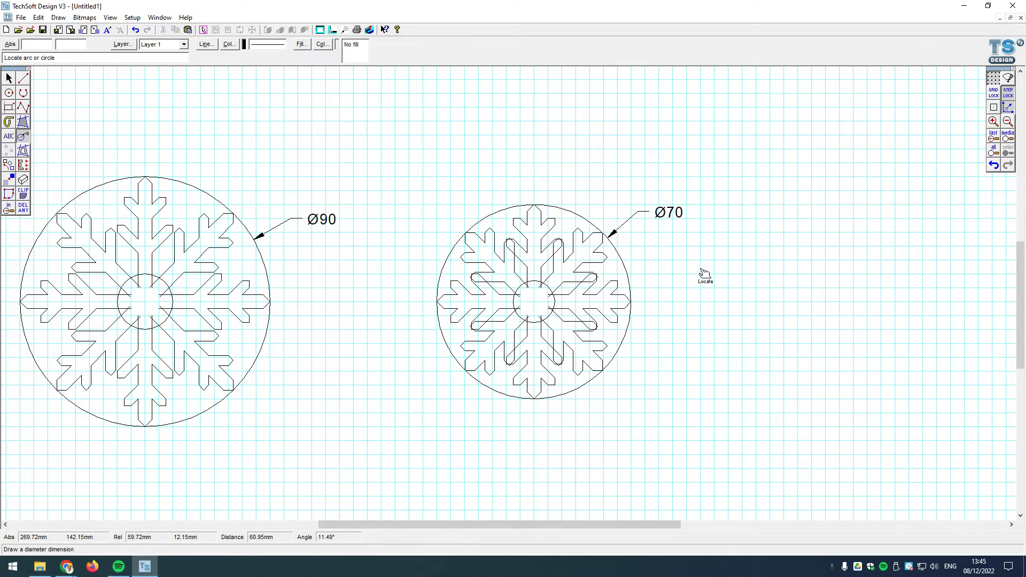
scroll(705, 274, down, 3)
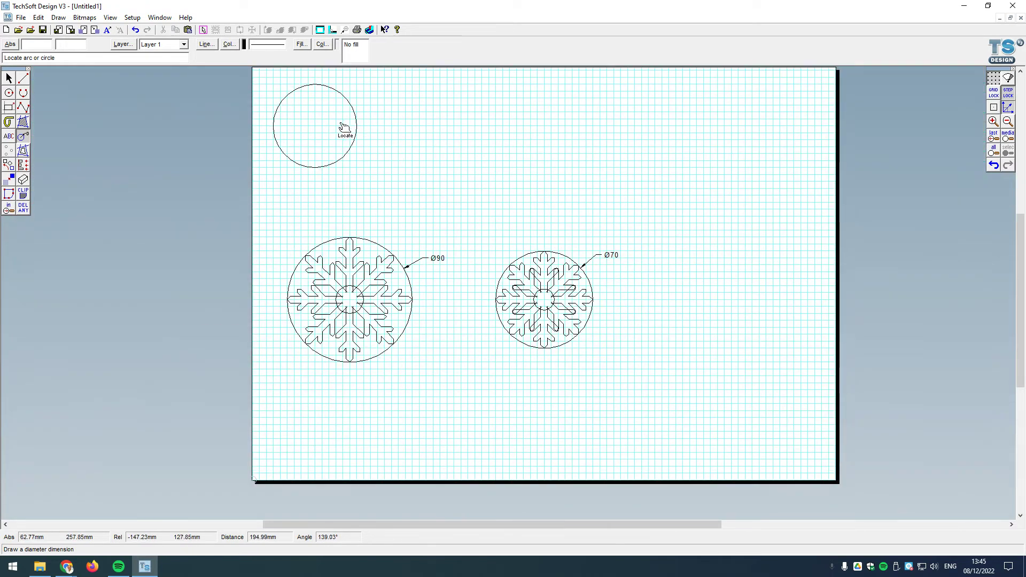
Add a diameter dimension to the plain circle above the 90 mm snowflake
click(357, 107)
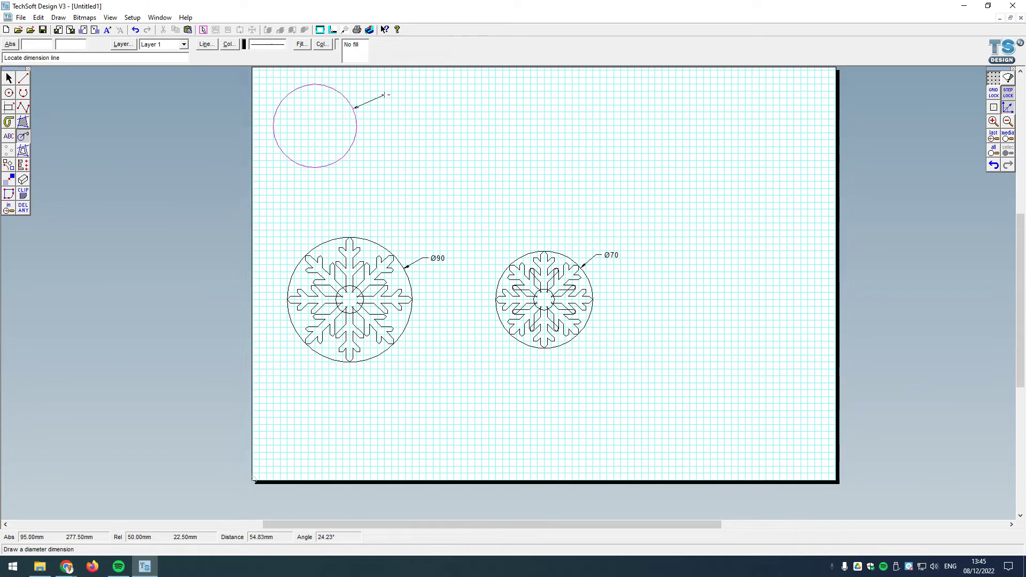
click(390, 92)
scroll(603, 326, up, 3)
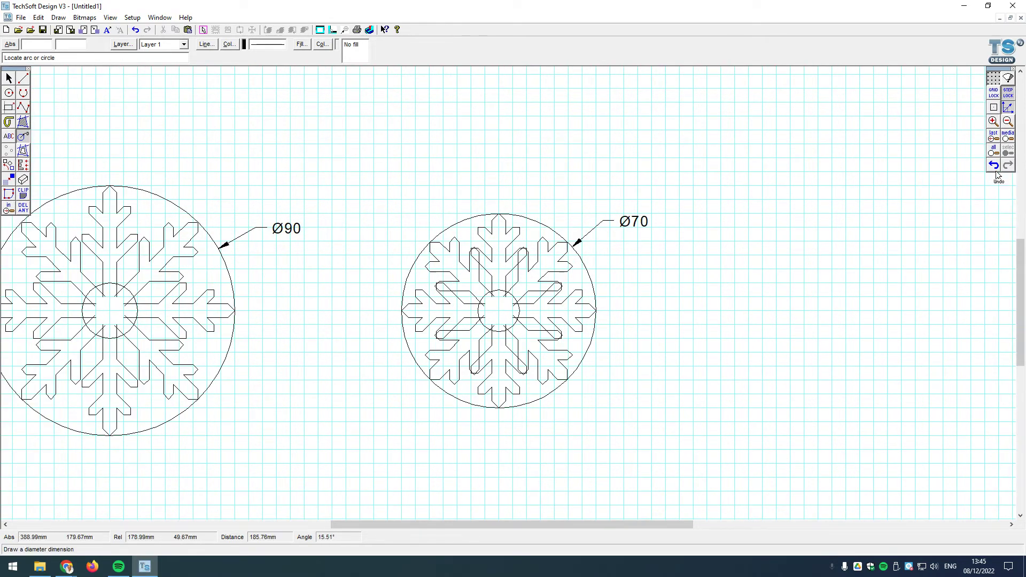
Copy the 70 mm snowflake's upper arm and central circle, and place the copy about 105 mm to the right of the snowflake
click(9, 78)
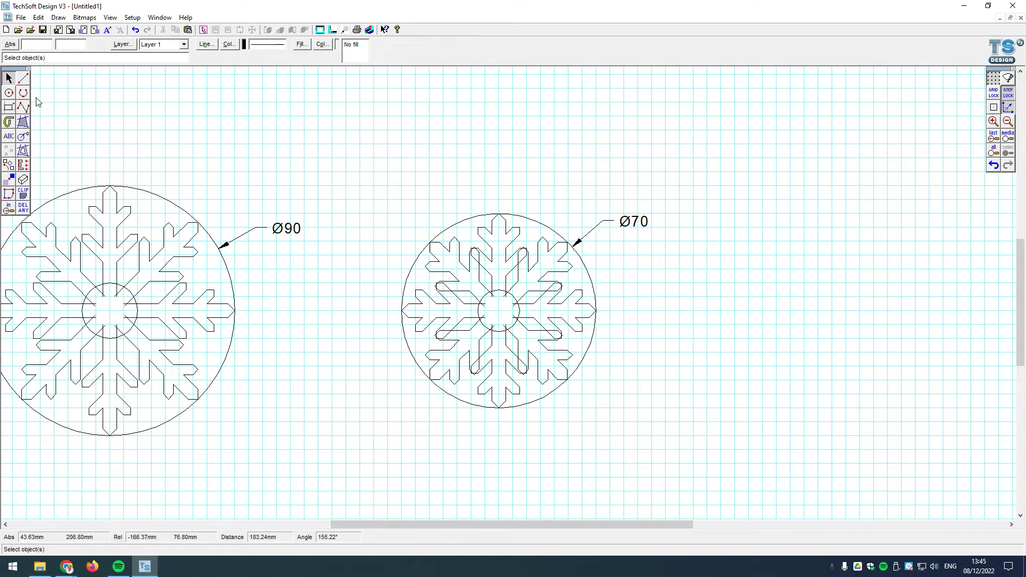
drag(469, 199, 527, 299)
shift+click(514, 330)
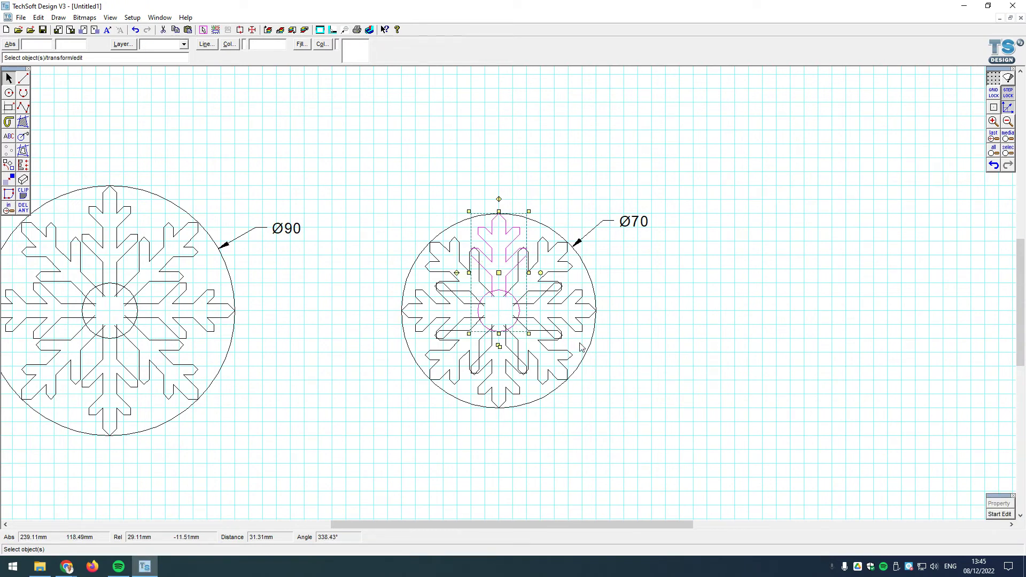
key(ctrl+c)
key(ctrl+v)
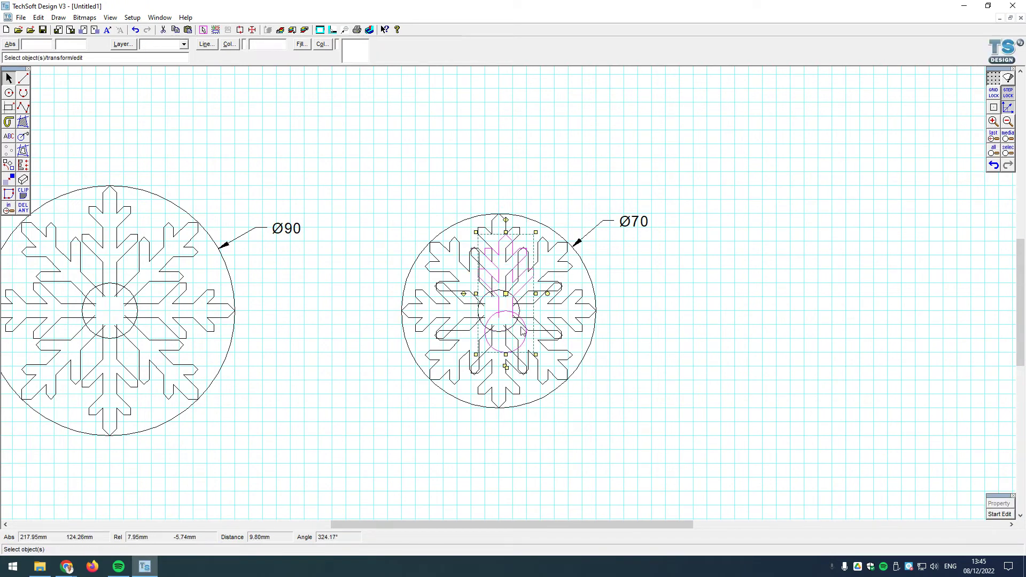
drag(512, 300, 791, 272)
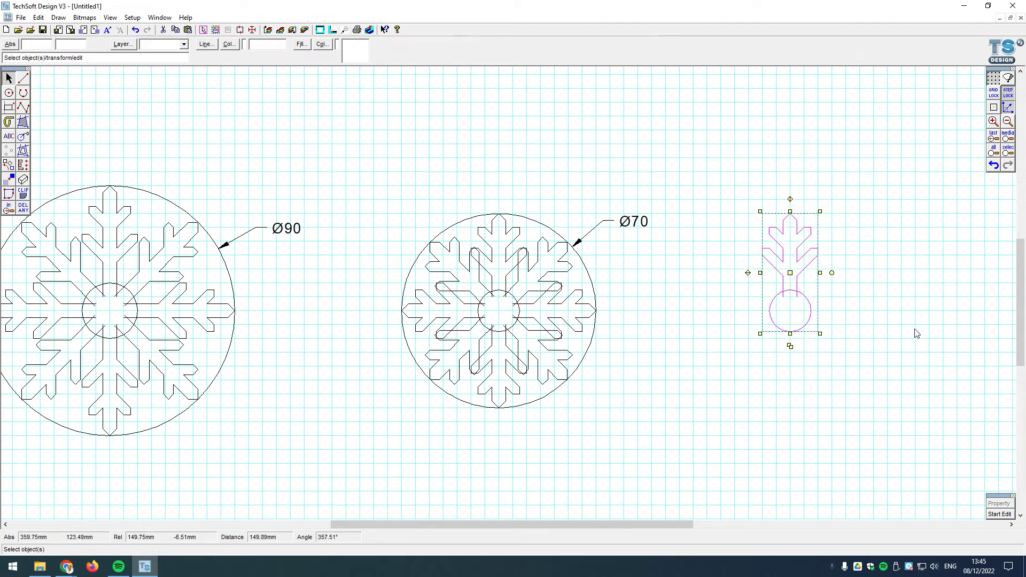
click(915, 329)
scroll(997, 292, down, 3)
scroll(745, 298, up, 4)
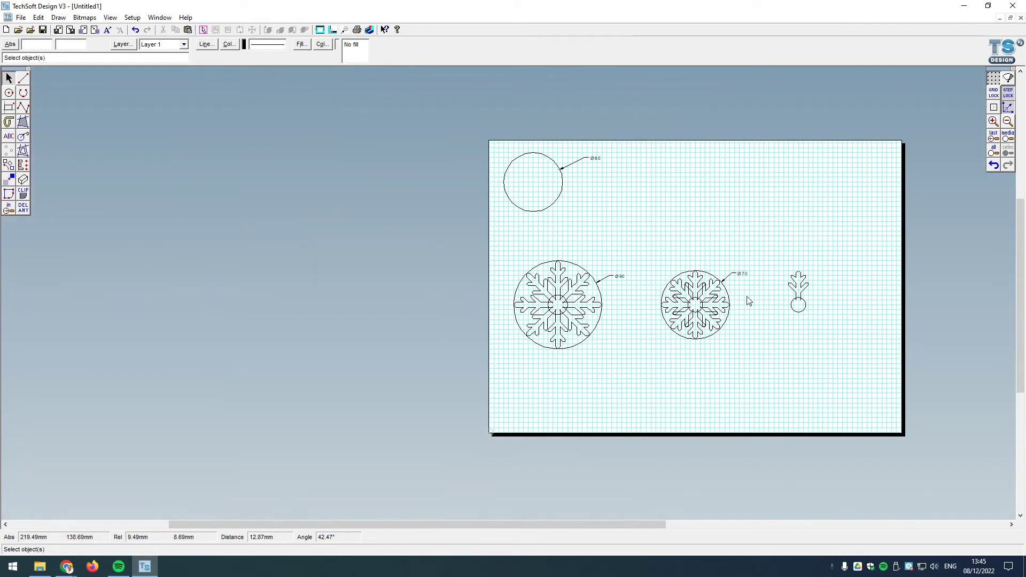
scroll(818, 307, up, 1)
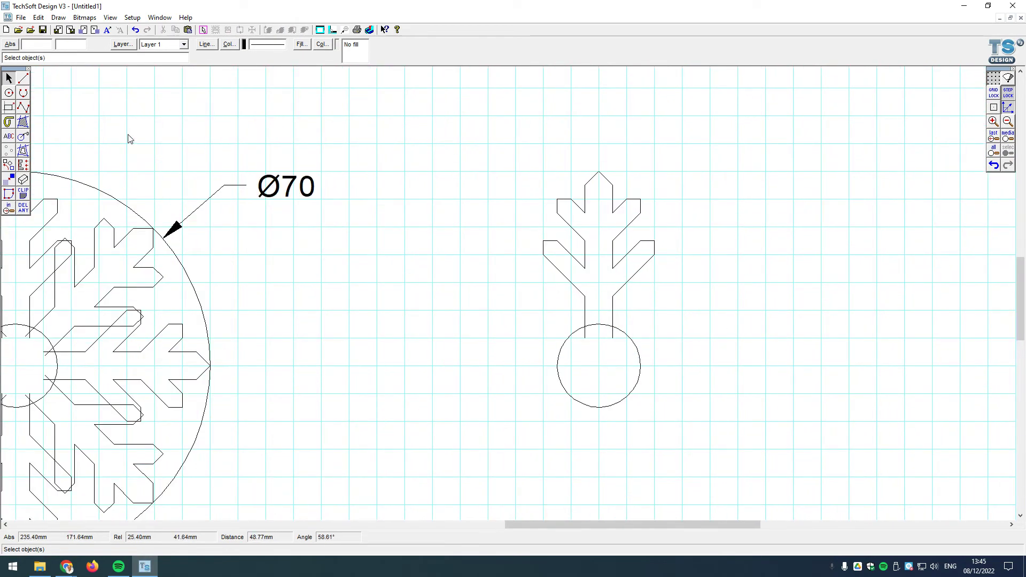
scroll(647, 337, down, 1)
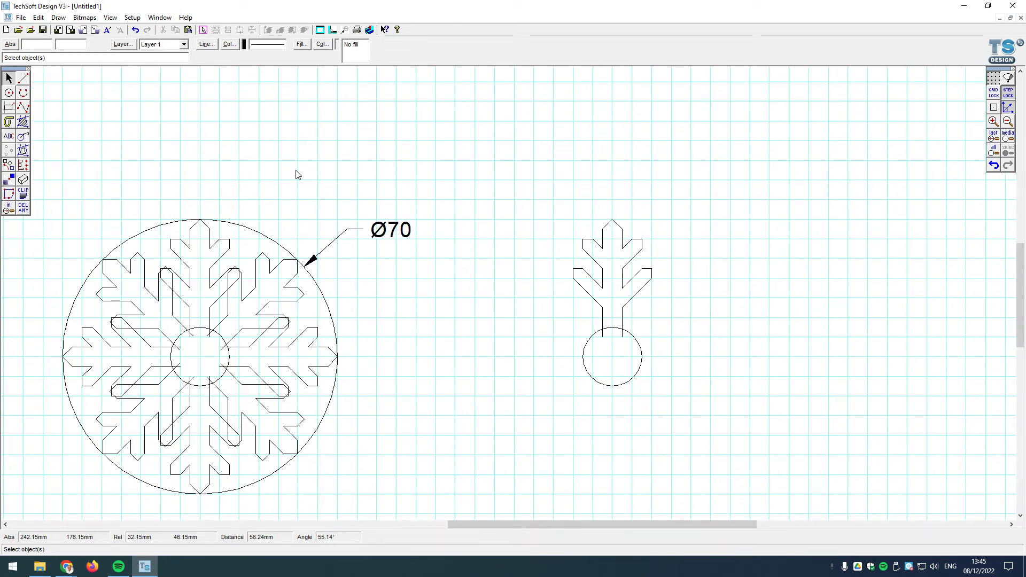
Add a diameter dimension to the circle below the copied arm
click(643, 354)
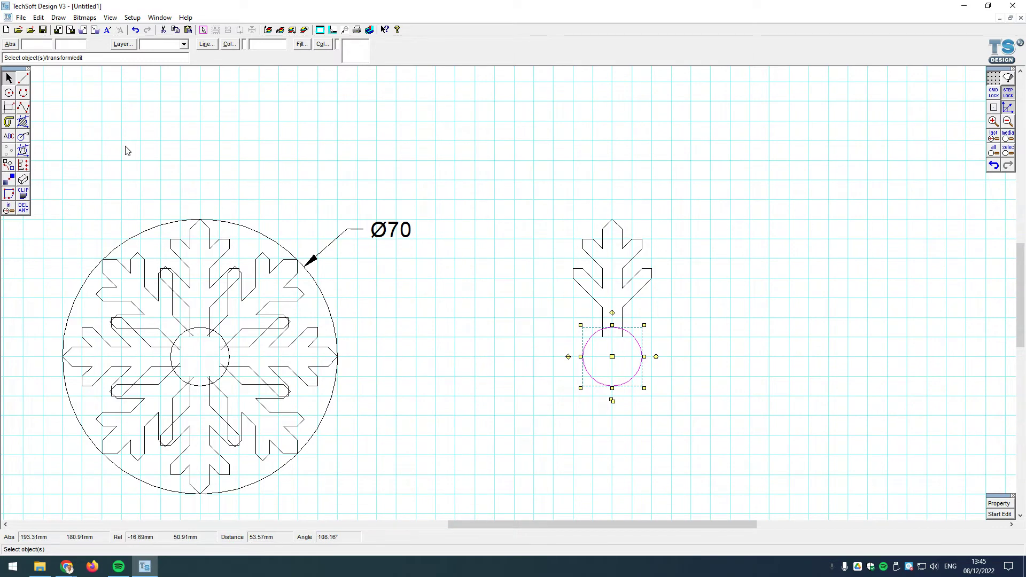
click(23, 137)
click(646, 373)
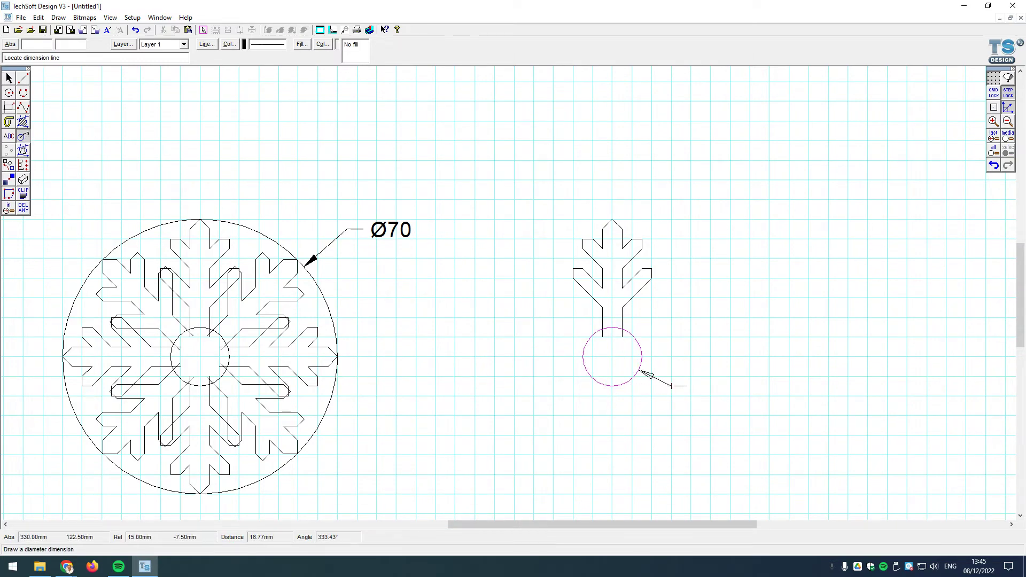
click(695, 396)
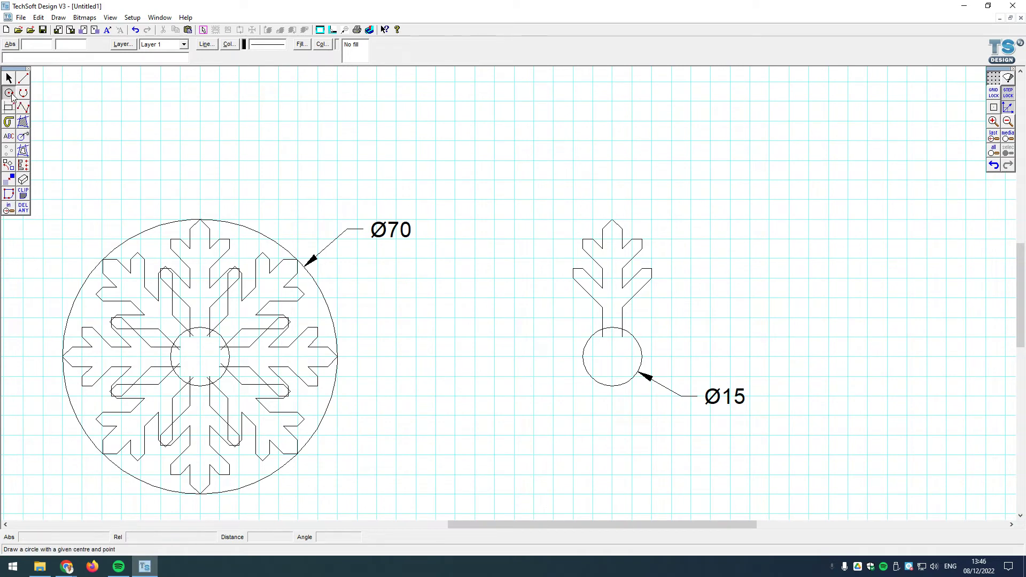
Draw a concentric circle of 6.25 mm radius inside the copied arm's circle, and delete the outer circle with its diameter dimension
click(9, 93)
click(44, 100)
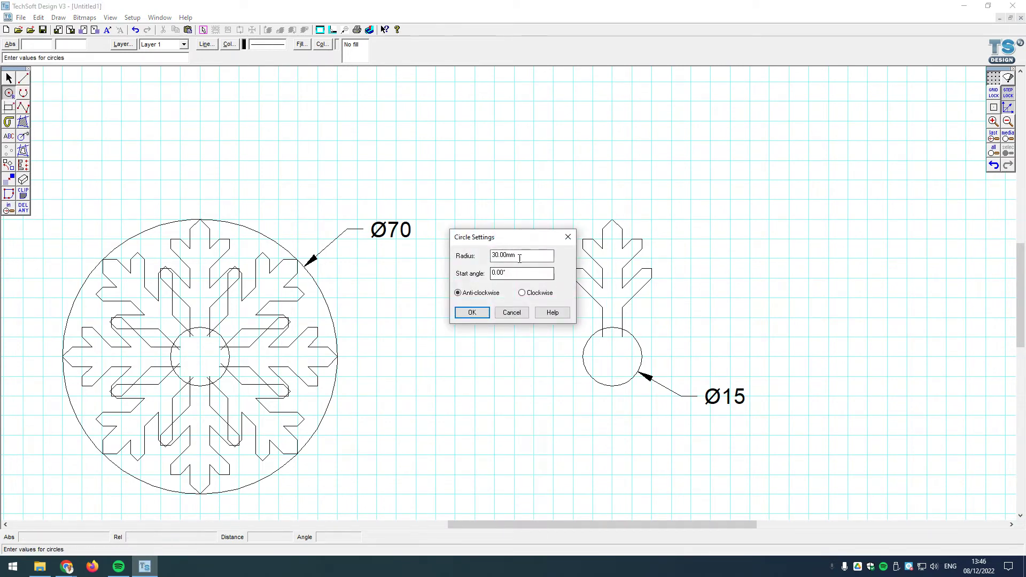
drag(540, 255, 473, 264)
text(6.25)
key(Return)
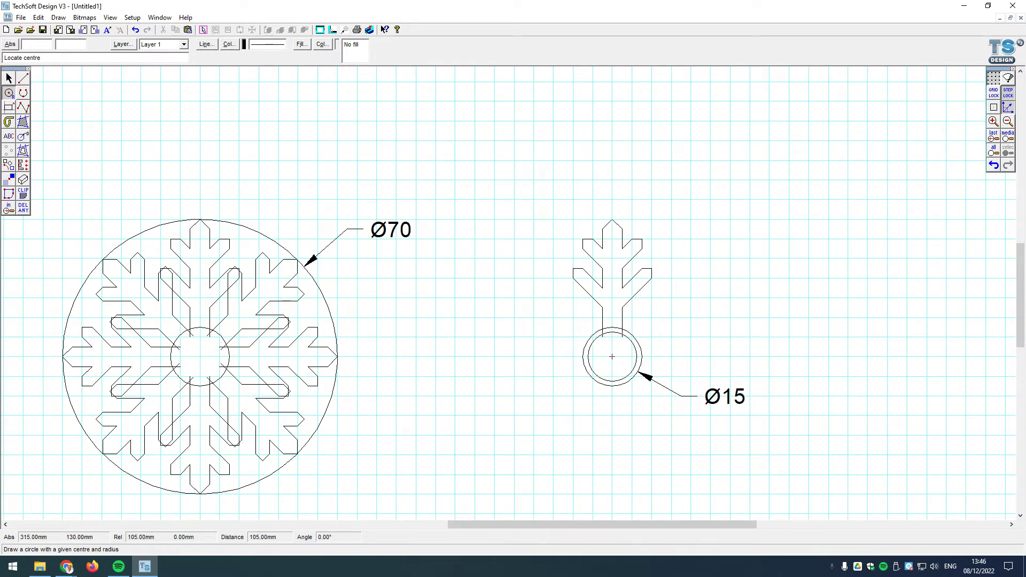
click(612, 357)
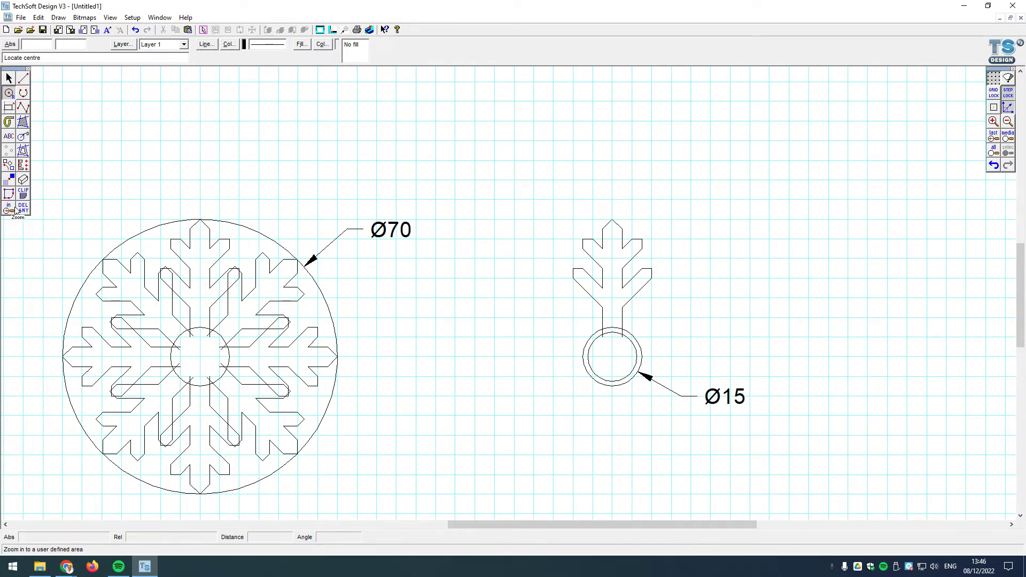
click(22, 207)
click(594, 336)
click(710, 402)
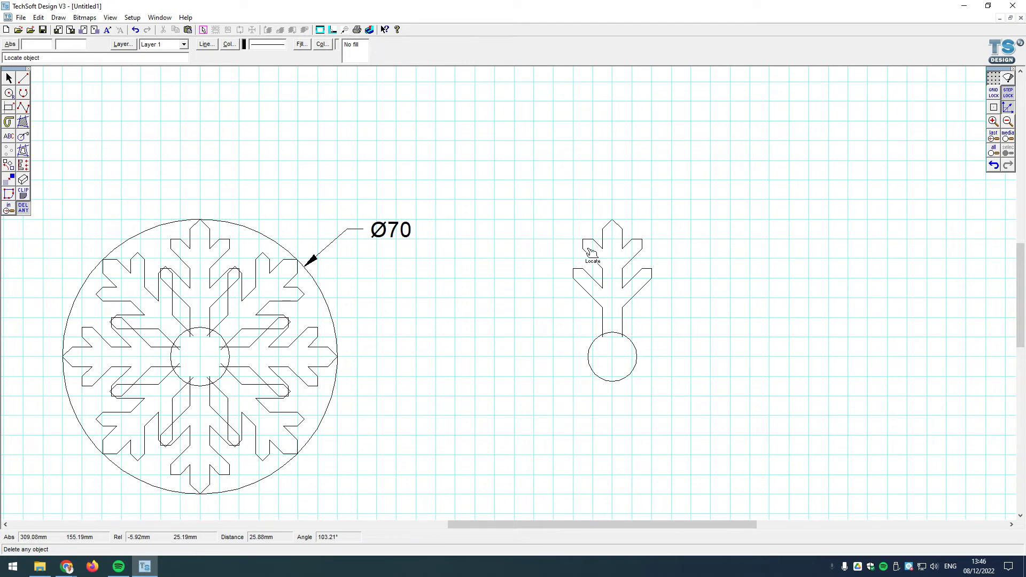
Lower all nodes of the copied arm above its two base nodes by 2.5 mm
click(8, 78)
drag(528, 188, 683, 340)
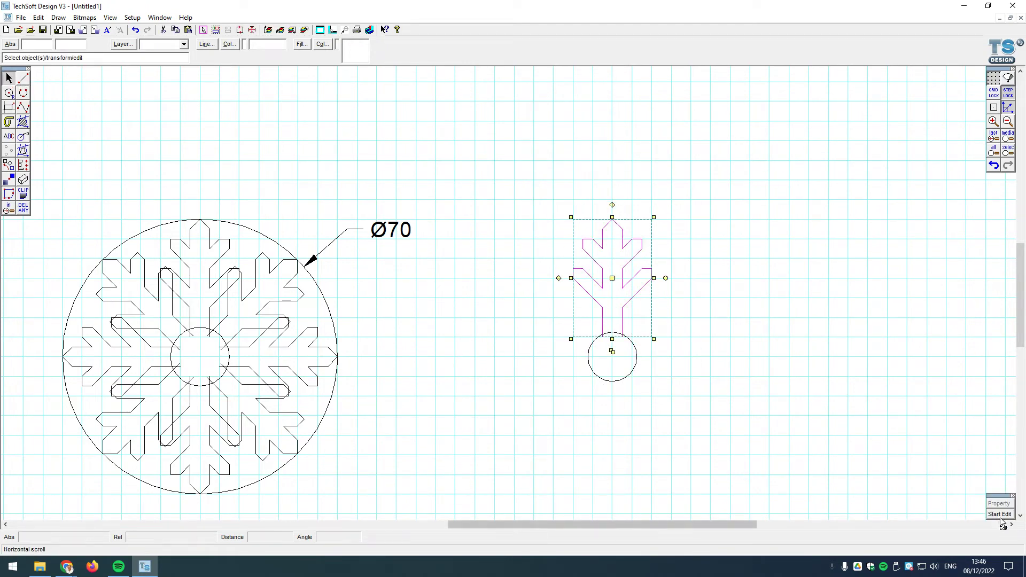
double_click(615, 286)
drag(533, 184, 621, 320)
click(622, 306)
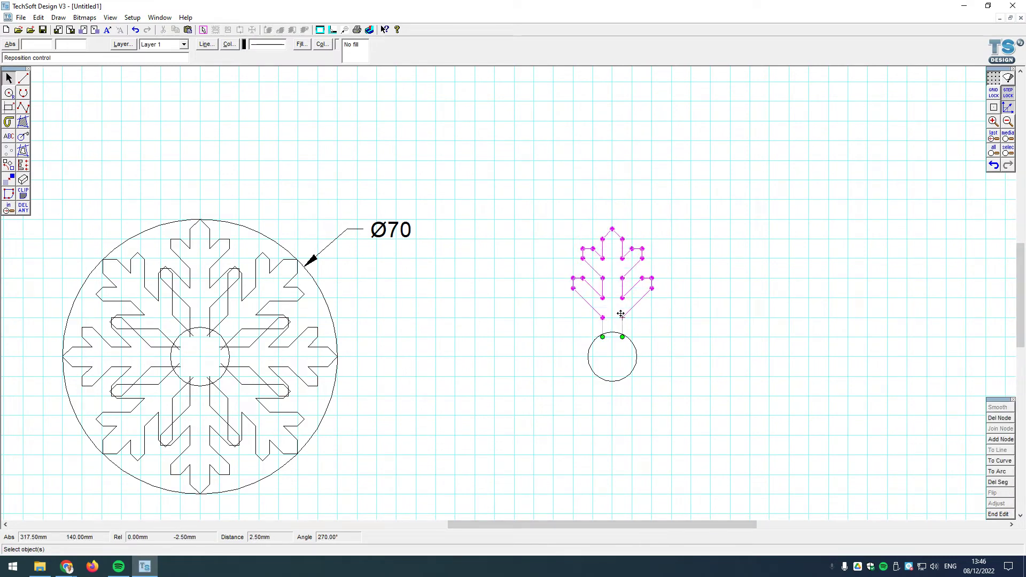
click(695, 343)
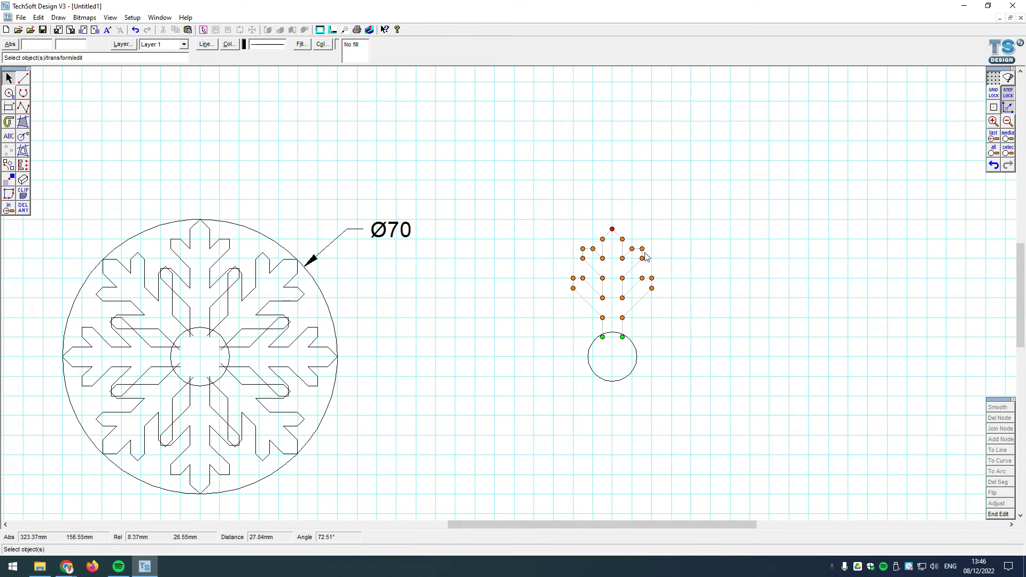
click(593, 221)
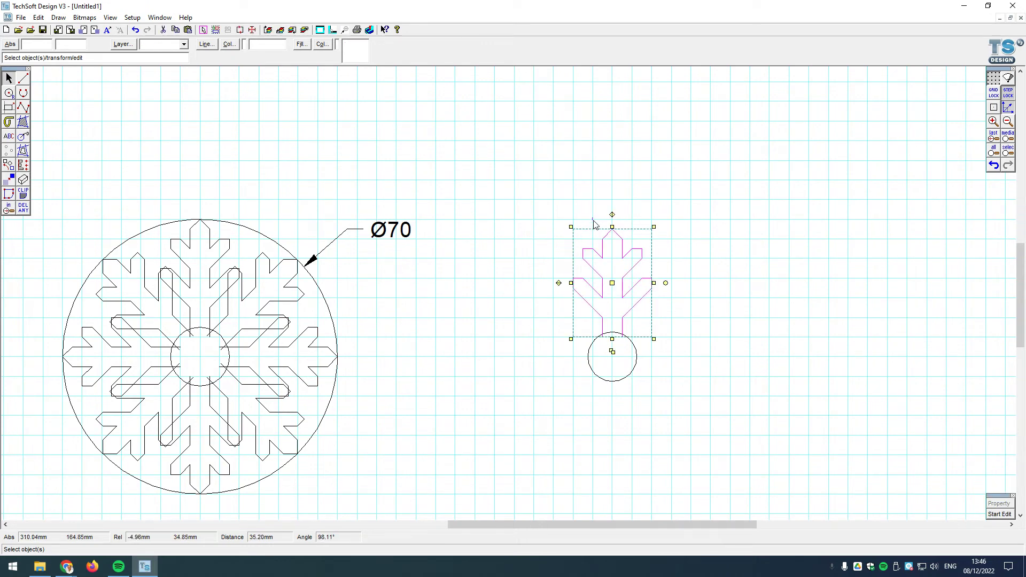
Rotate the shortened arm about the small circle's centre with a 60° angle and 5 repeats
drag(593, 221, 630, 248)
click(647, 278)
drag(555, 221, 714, 347)
click(695, 412)
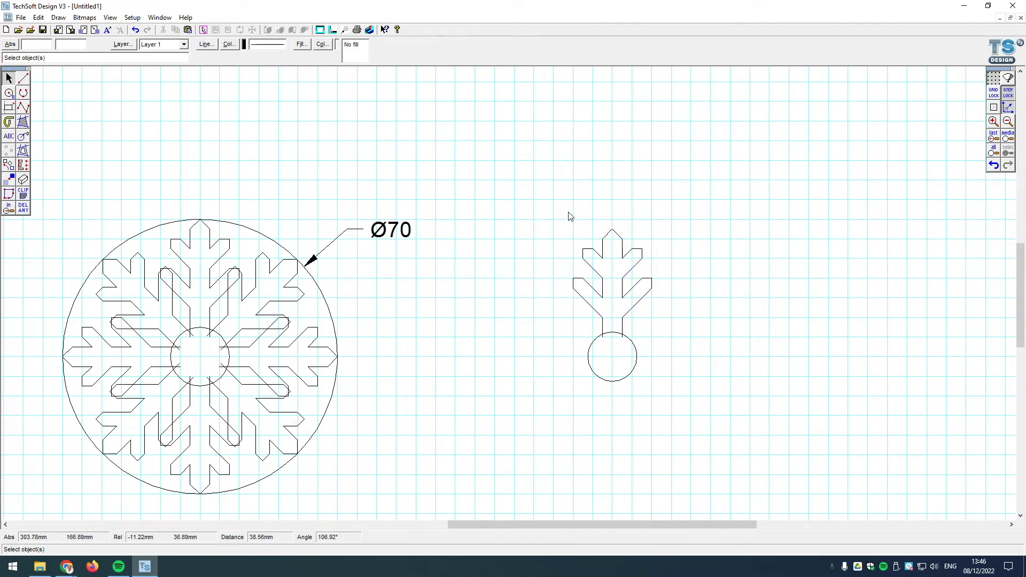
drag(544, 206, 733, 346)
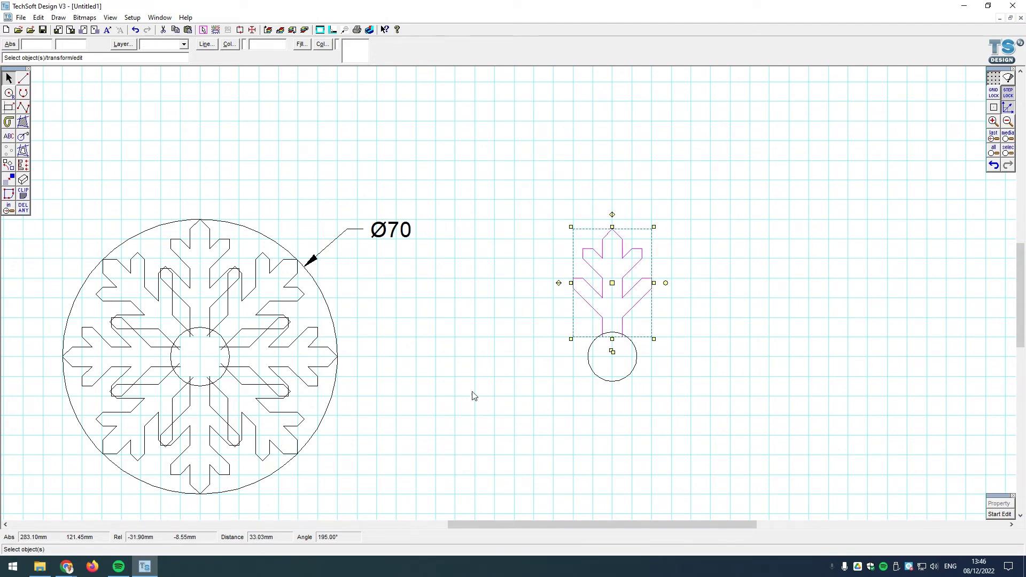
click(8, 166)
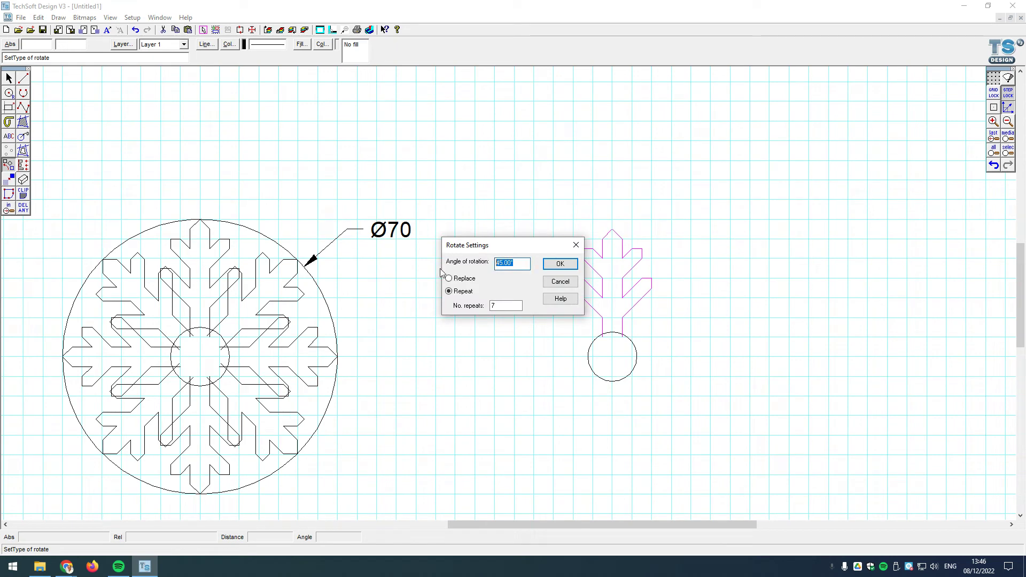
text(60)
double_click(497, 306)
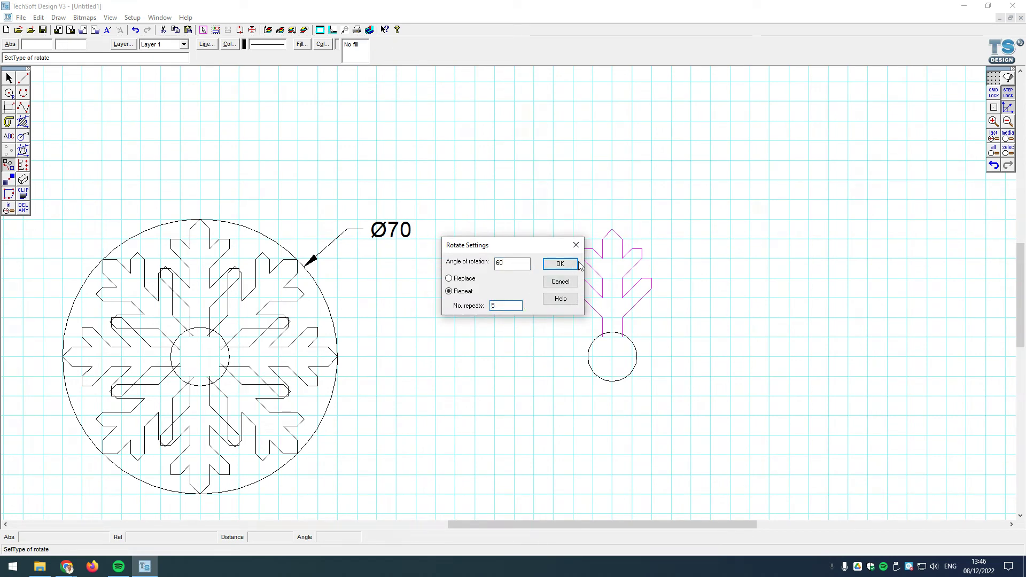
click(560, 263)
click(612, 357)
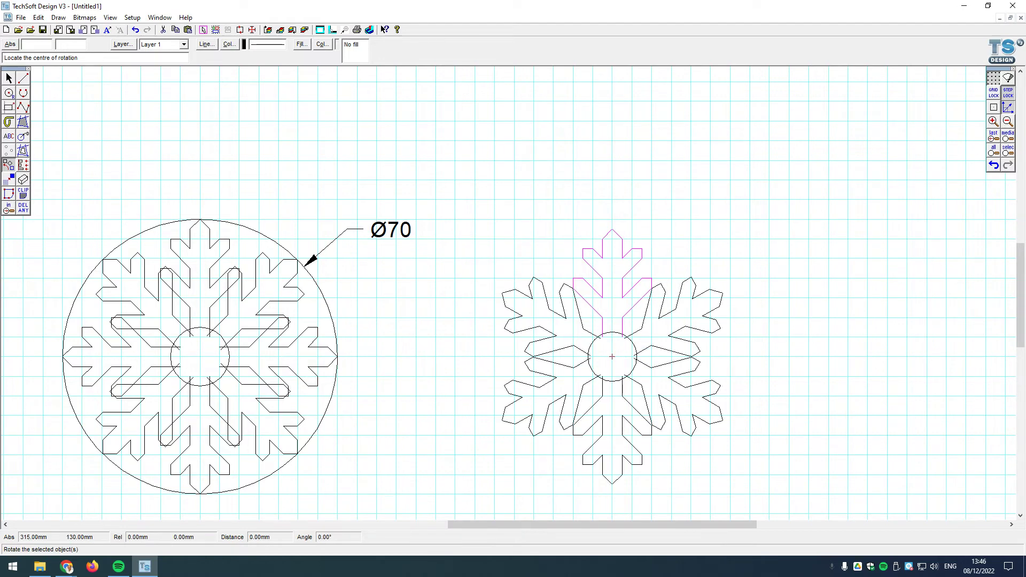
scroll(661, 288, up, 4)
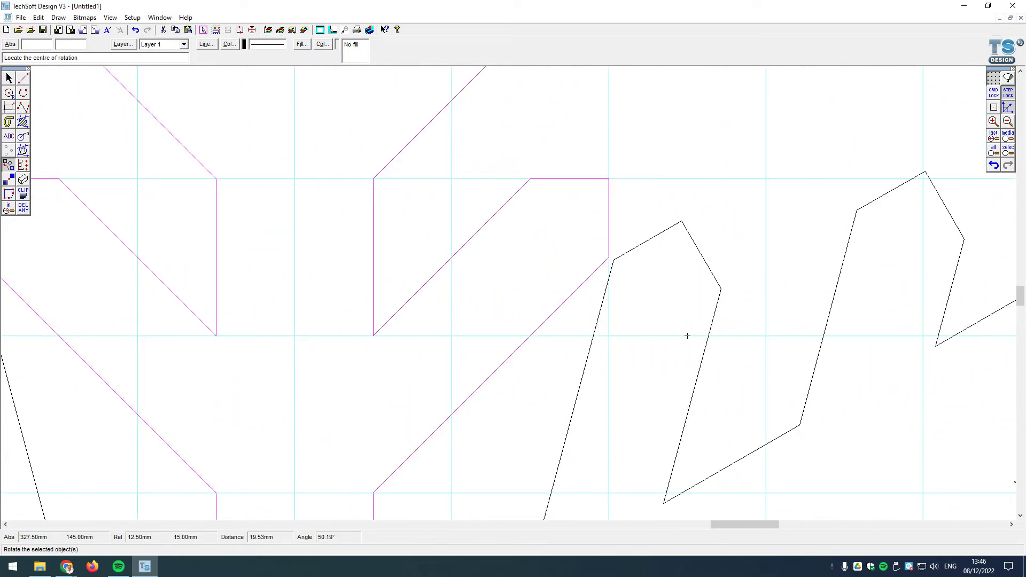
scroll(609, 259, down, 5)
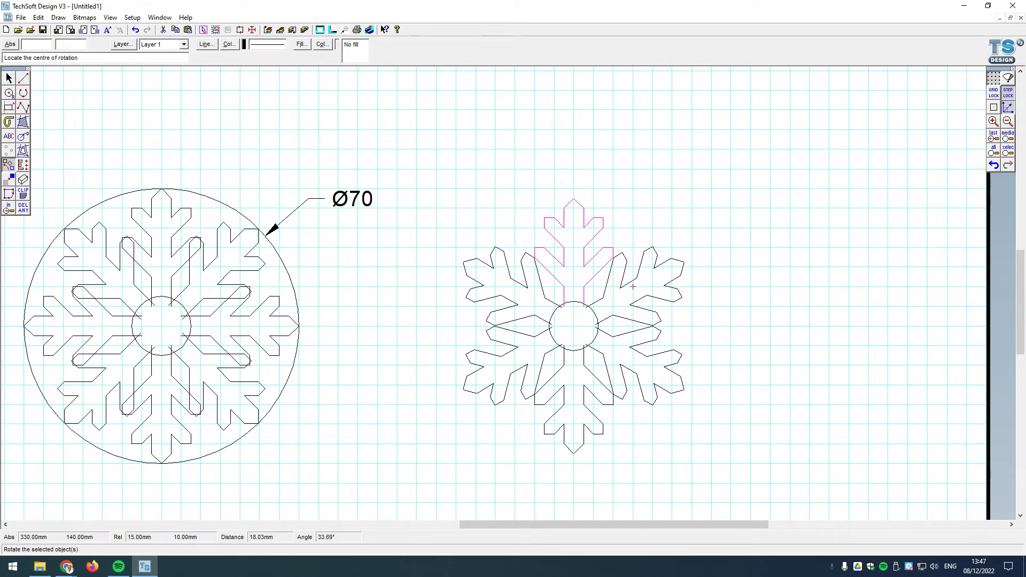
Copy the 90 mm snowflake without its outer circle, and centre the copy on the 60 mm circle
scroll(525, 327, down, 1)
scroll(809, 321, down, 1)
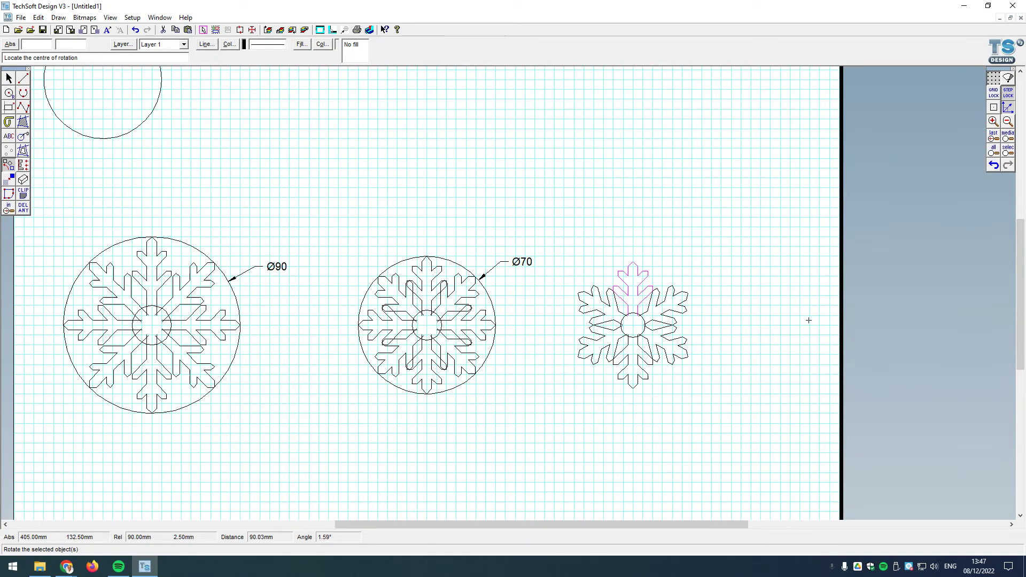
scroll(215, 286, down, 1)
scroll(66, 325, up, 3)
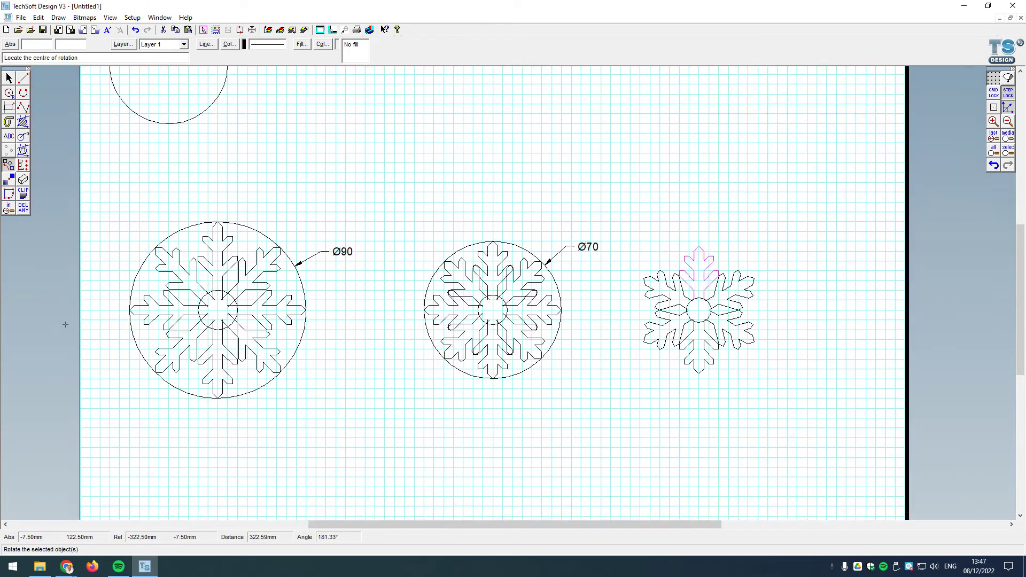
click(8, 78)
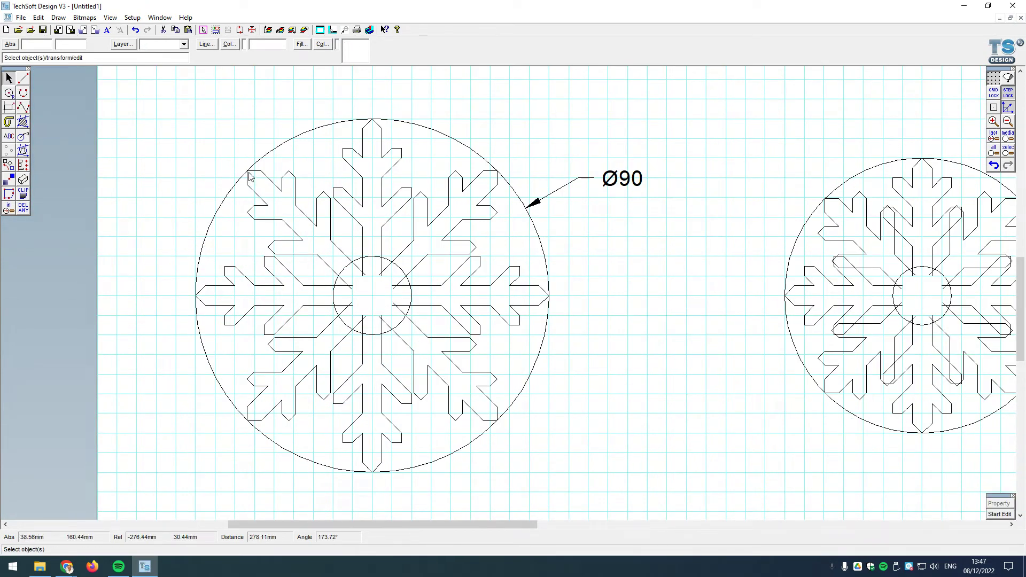
drag(163, 103, 557, 470)
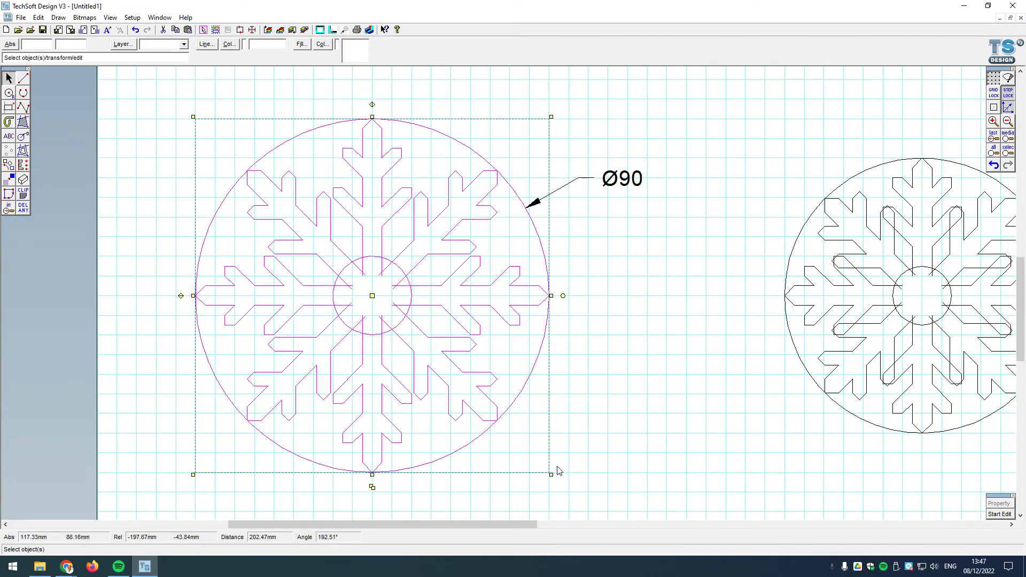
shift+click(524, 390)
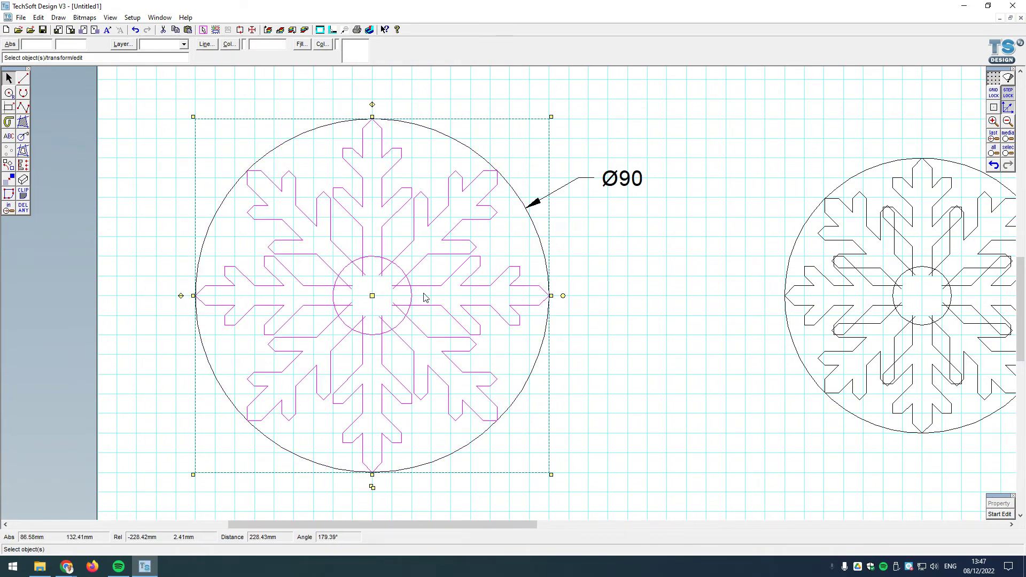
scroll(383, 389, down, 3)
scroll(348, 168, up, 1)
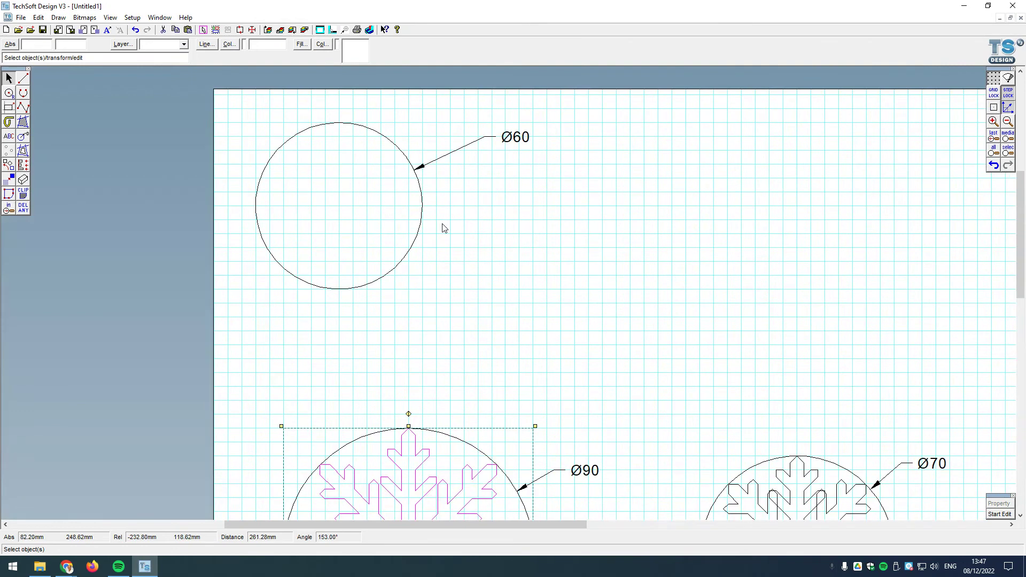
key(ctrl+v)
click(505, 297)
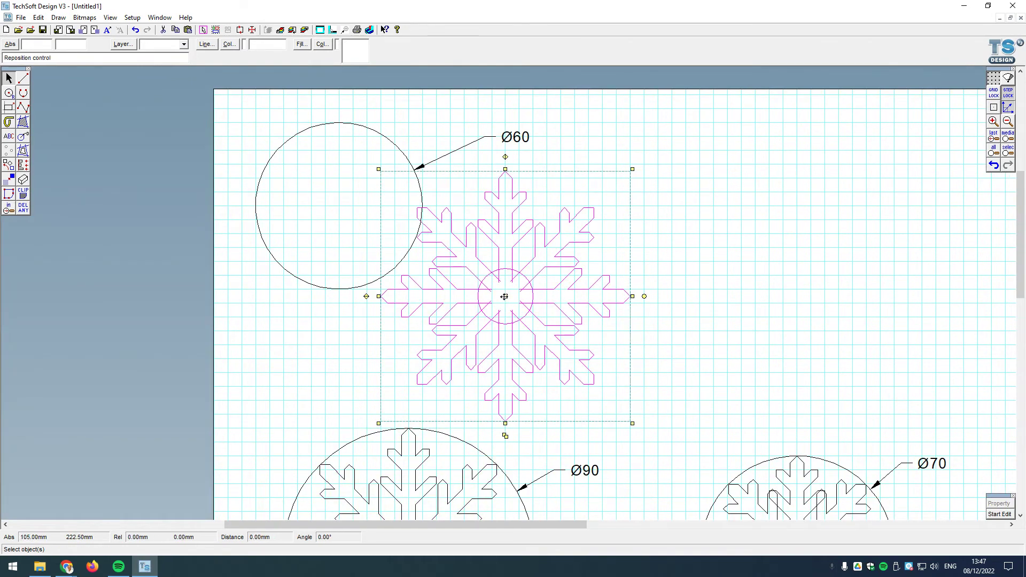
click(340, 207)
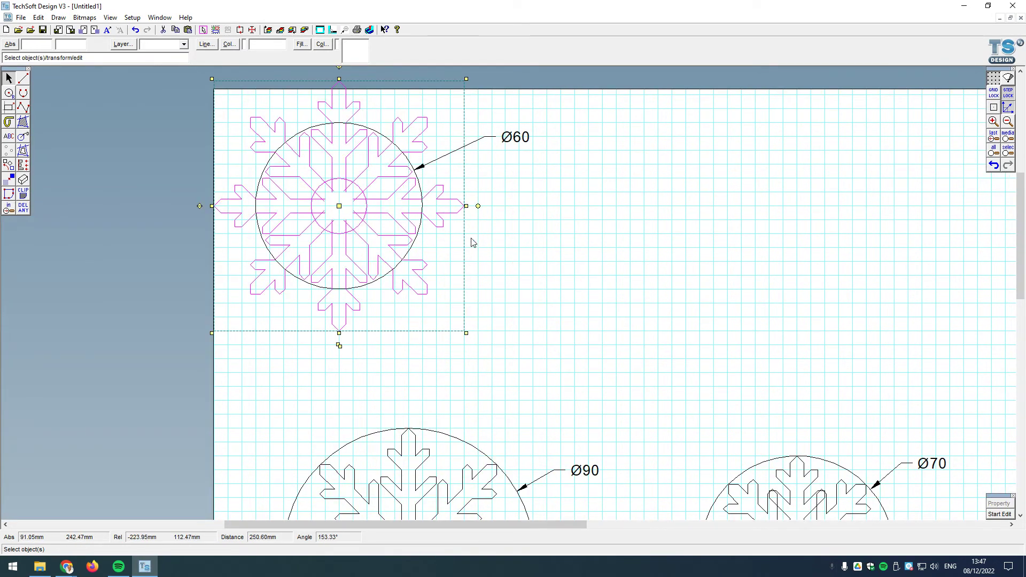
Resize the eight-armed snowflake copy on the 60 mm circle by X and Y factors of 2/3 about the circle's centre, replacing the original
click(581, 225)
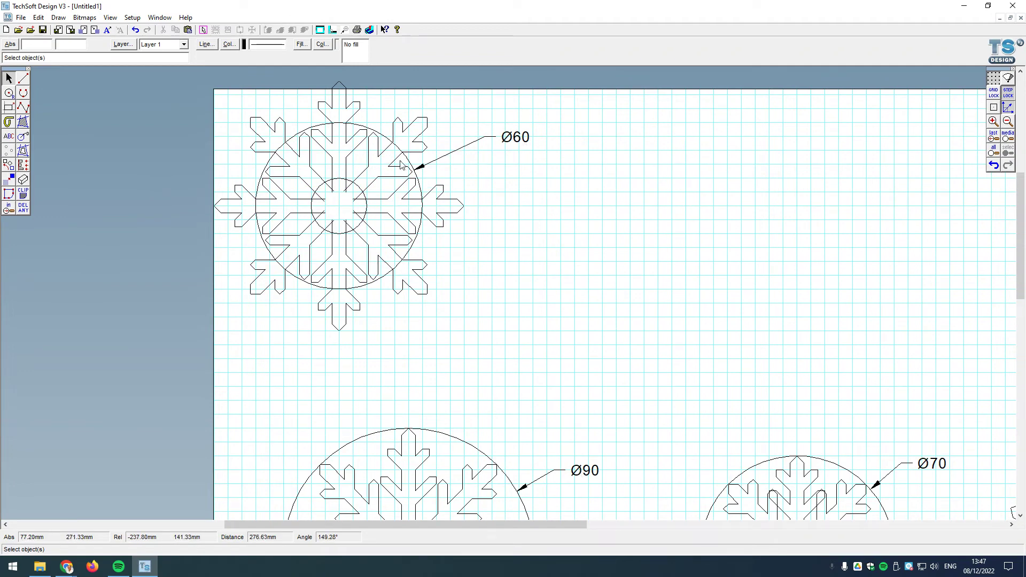
drag(161, 73, 481, 348)
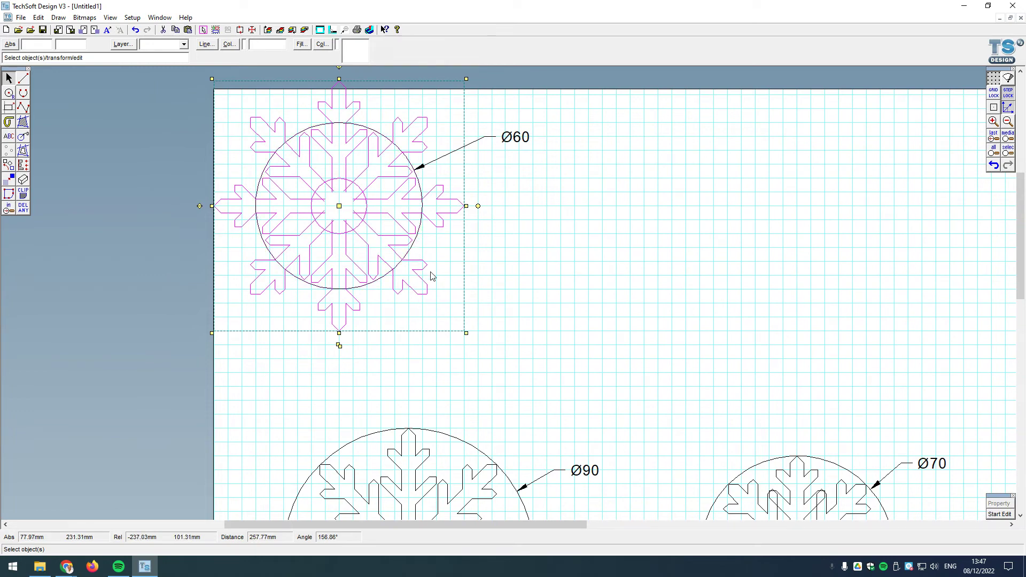
click(10, 174)
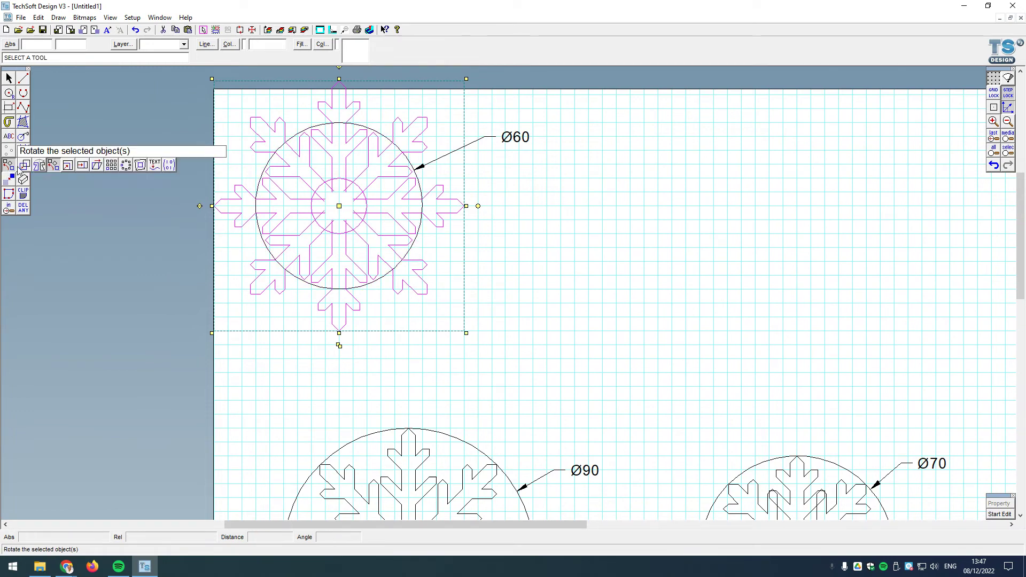
click(69, 166)
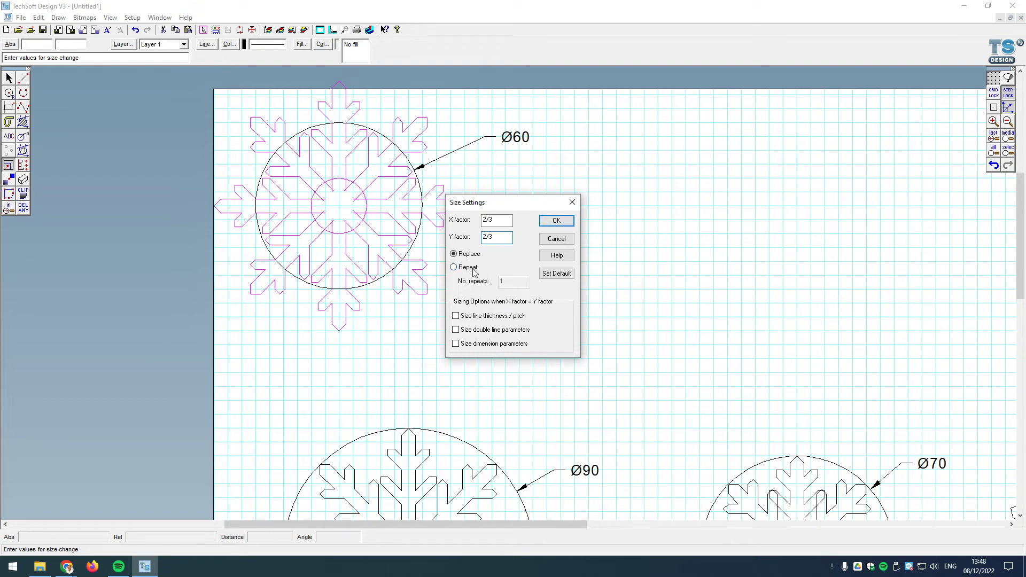
click(557, 221)
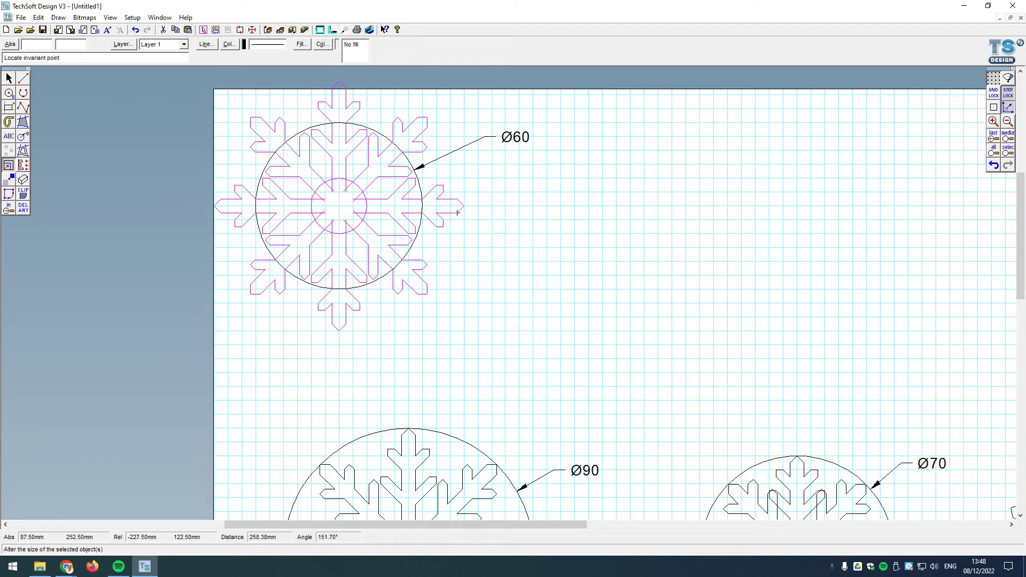
click(339, 206)
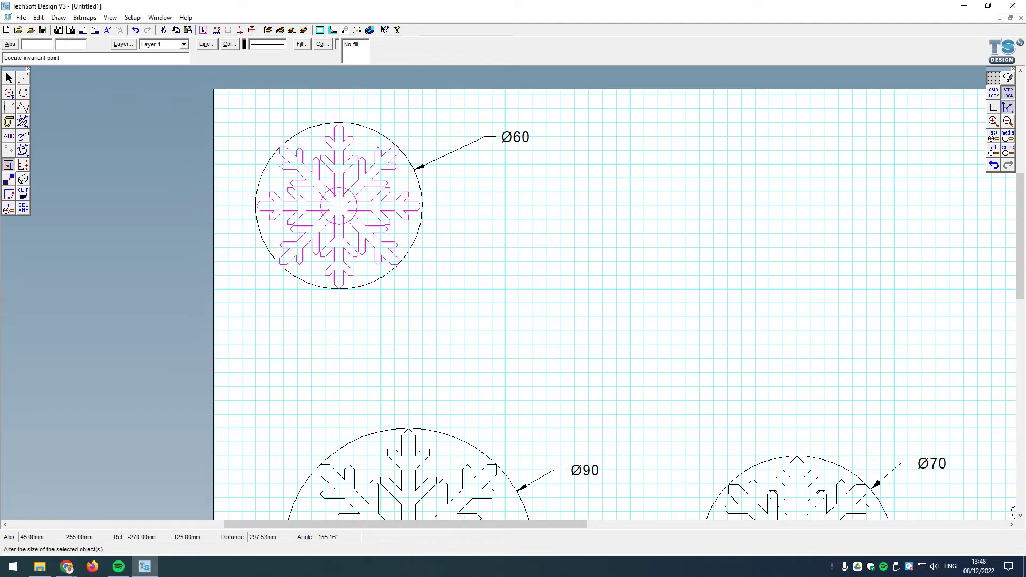
scroll(345, 137, up, 5)
scroll(246, 222, down, 4)
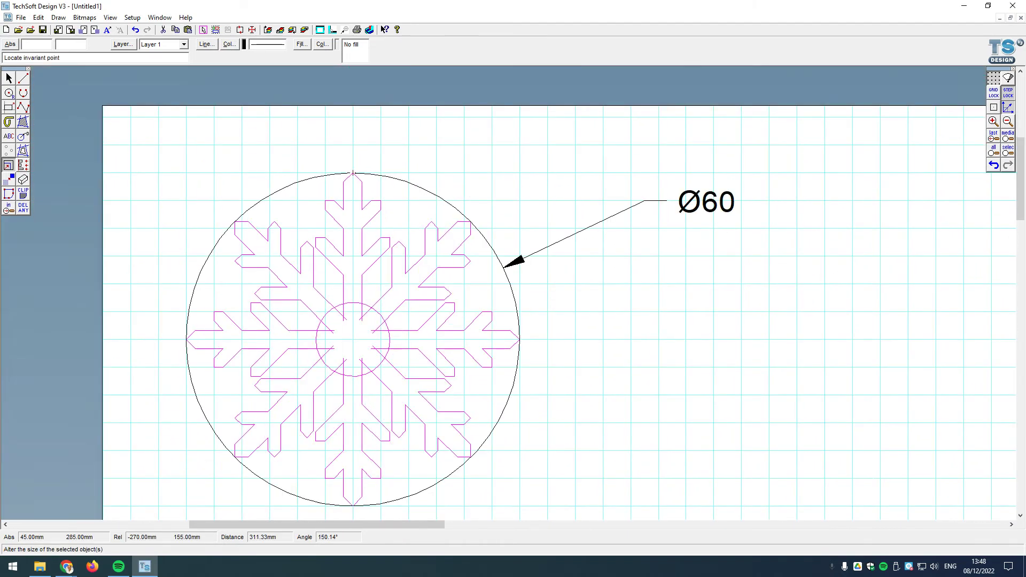
click(9, 78)
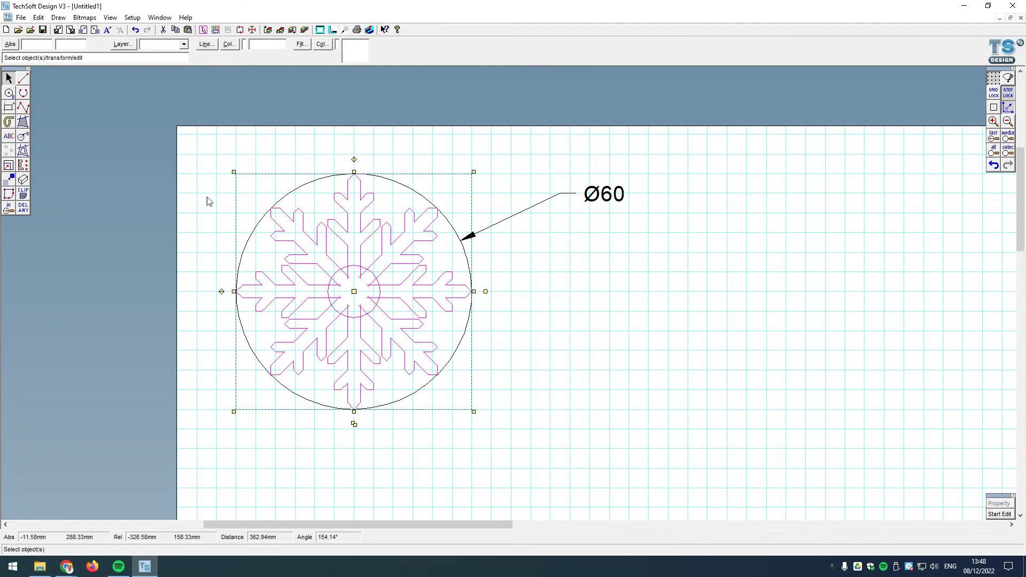
click(524, 362)
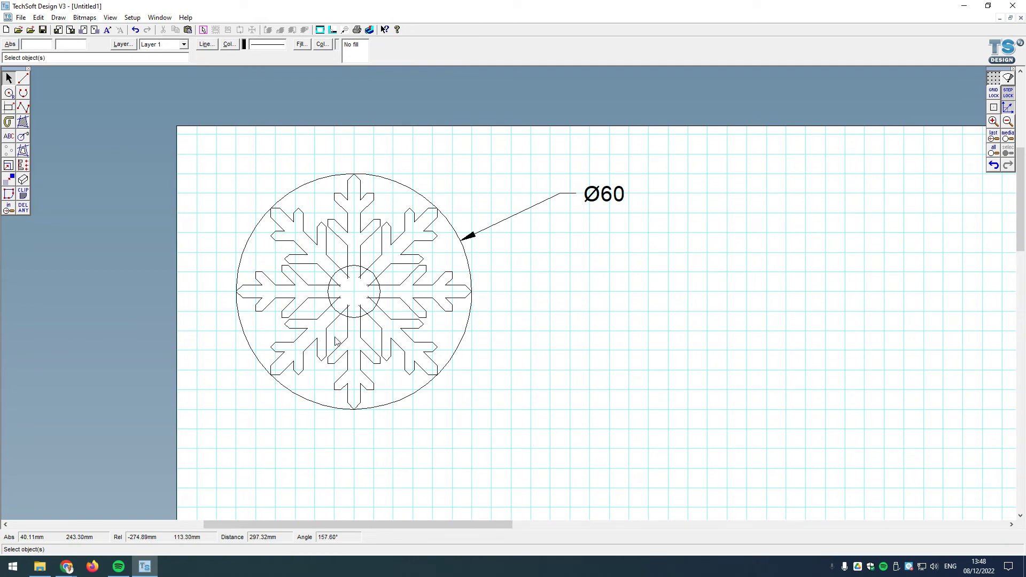
Add a parallel dimension across the width of the top arm's tip on the 60 mm snowflake
click(24, 137)
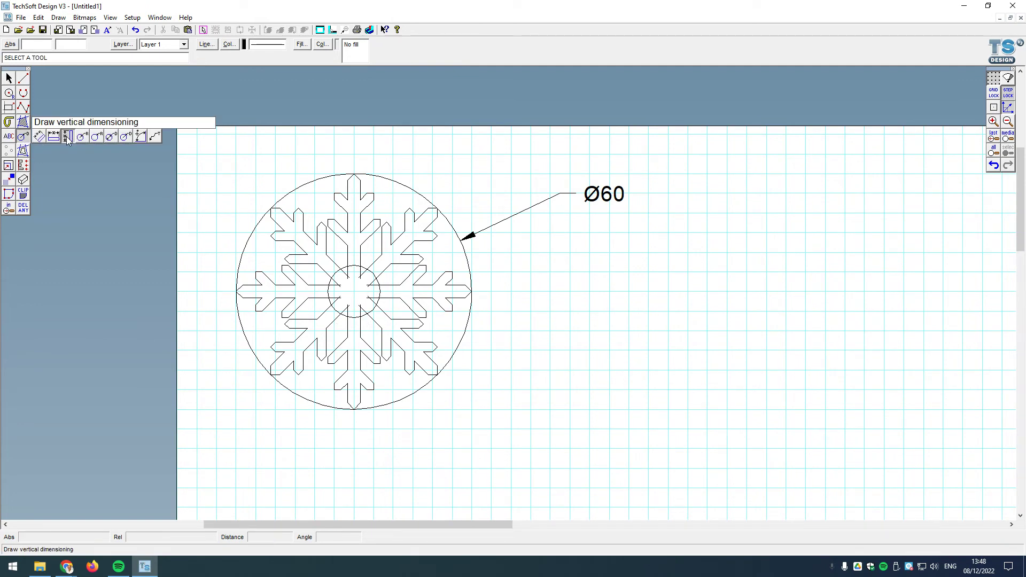
click(39, 136)
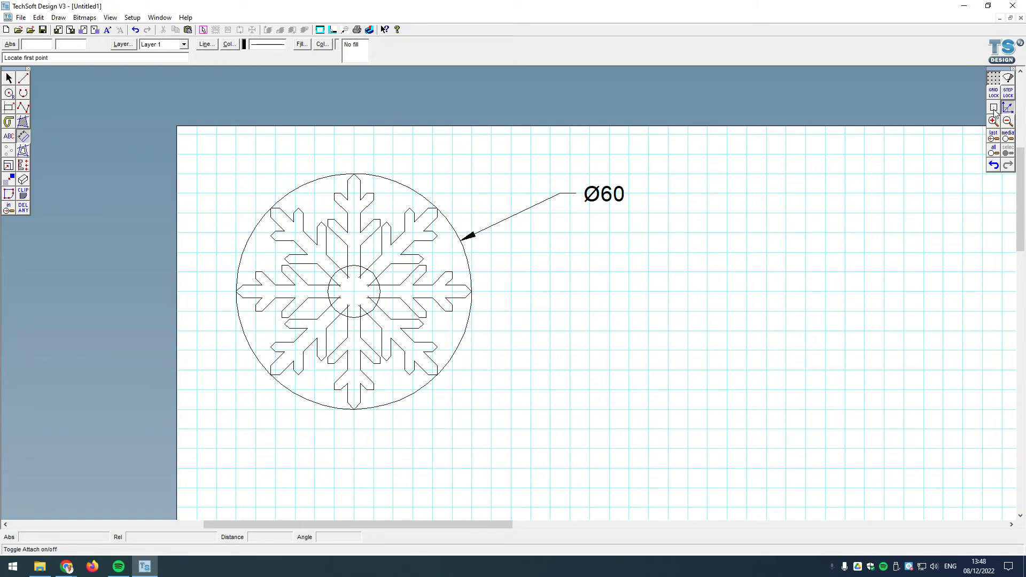
click(349, 176)
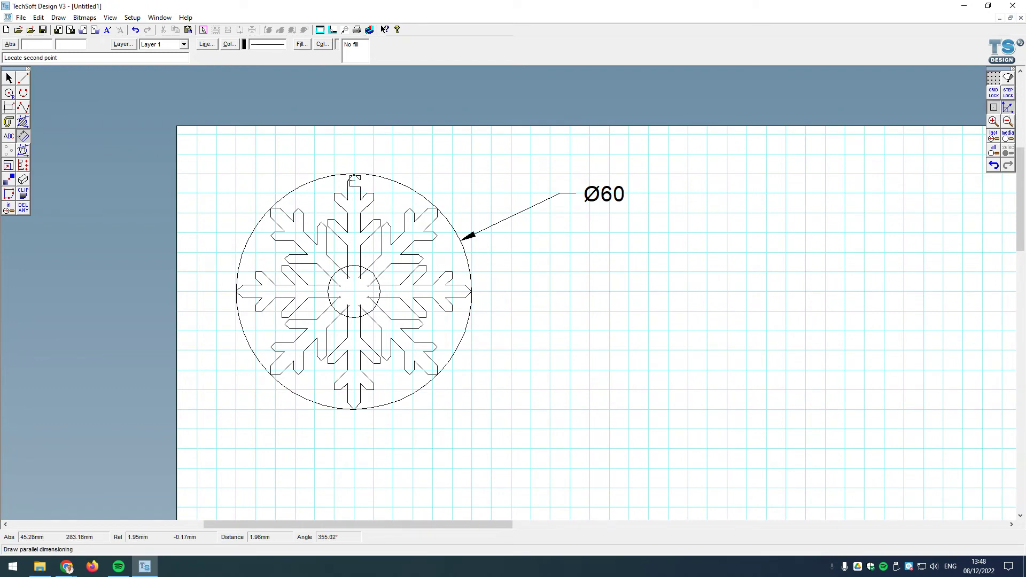
click(360, 175)
click(375, 151)
scroll(464, 193, down, 3)
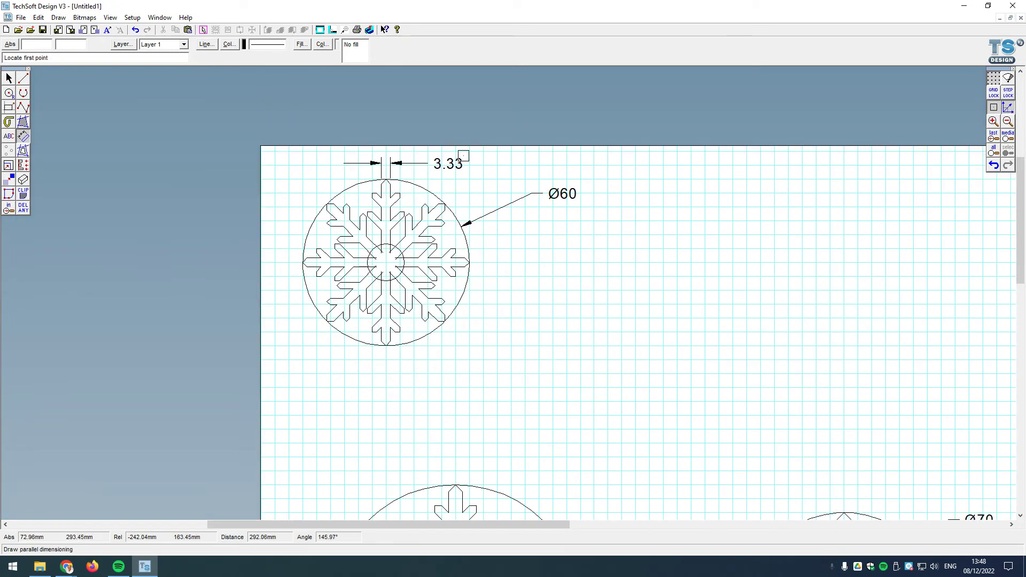
Add a parallel dimension across the width of the top arm's tip on the 90 mm snowflake
scroll(442, 380, up, 2)
click(442, 379)
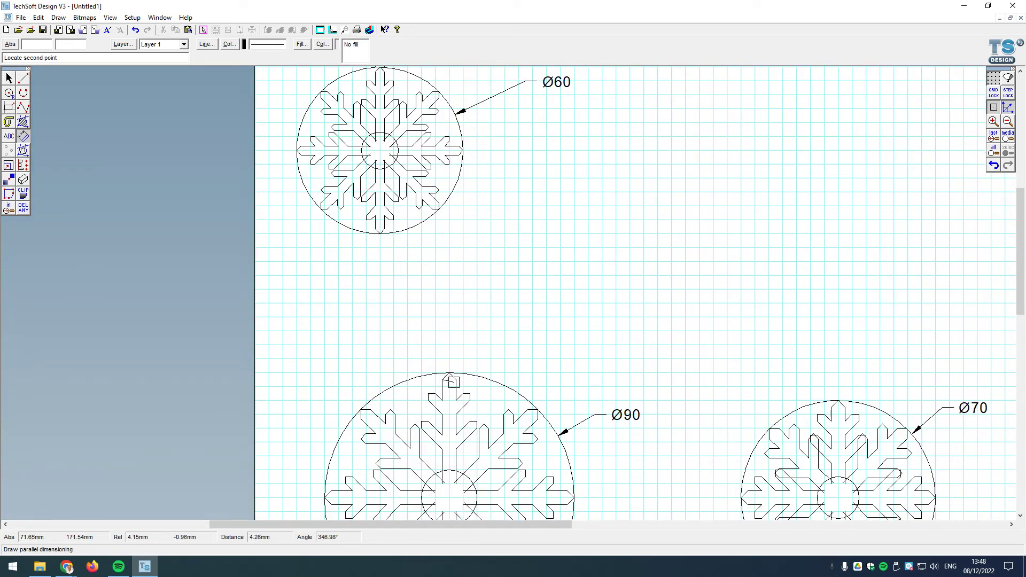
click(457, 380)
click(468, 351)
scroll(471, 496, down, 1)
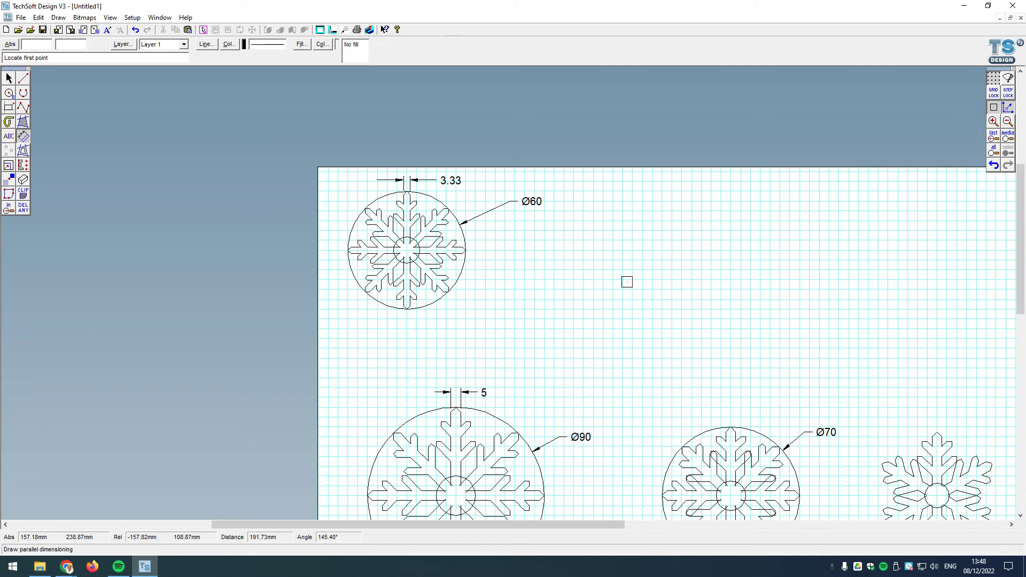
With grid lock on, move the six-armed snowflake level with the 60 mm circle, leaving room for another snowflake between them
click(8, 78)
scroll(250, 251, down, 1)
drag(692, 369, 778, 485)
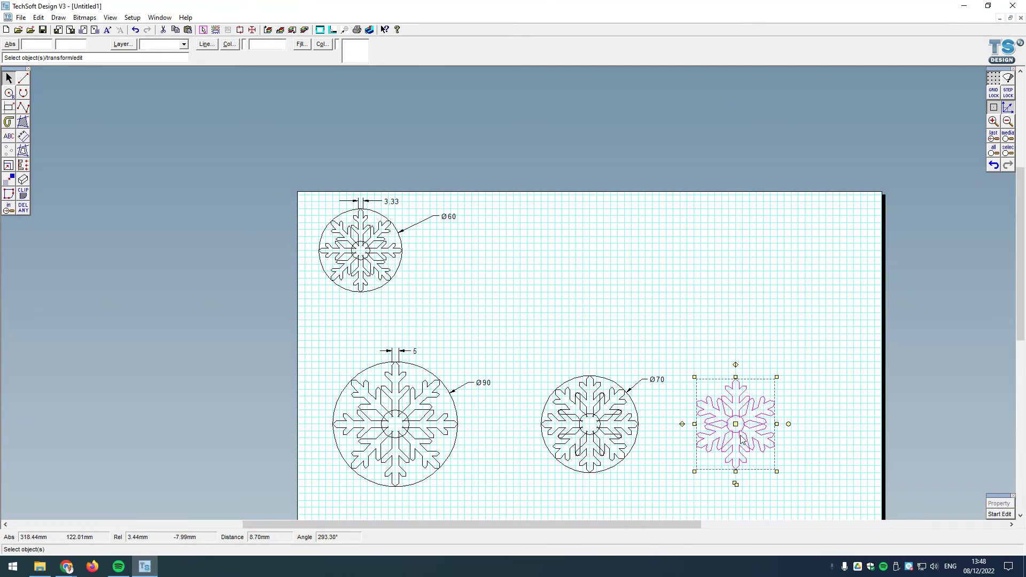
click(994, 92)
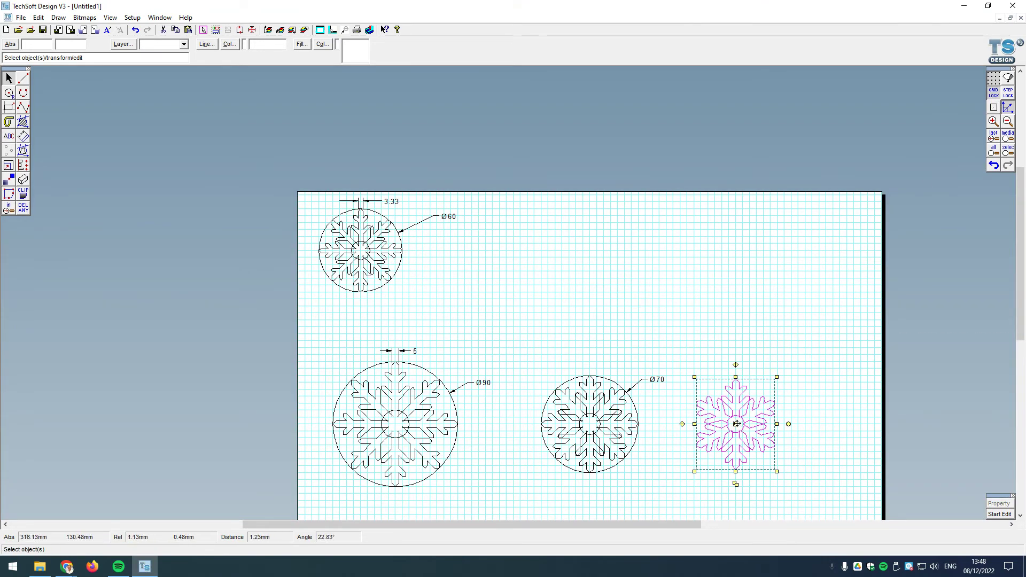
drag(737, 424, 493, 252)
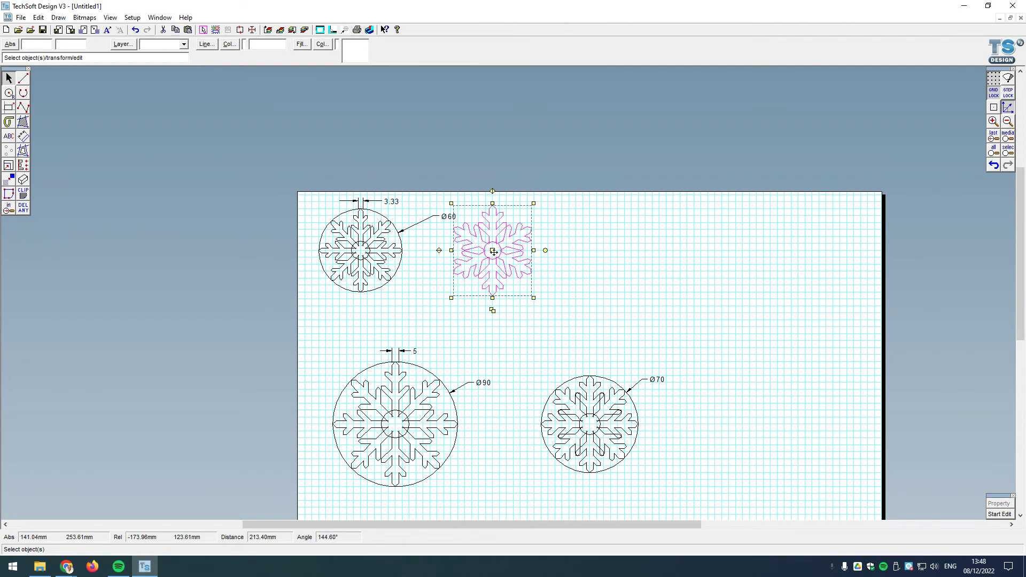
click(531, 216)
scroll(450, 193, up, 2)
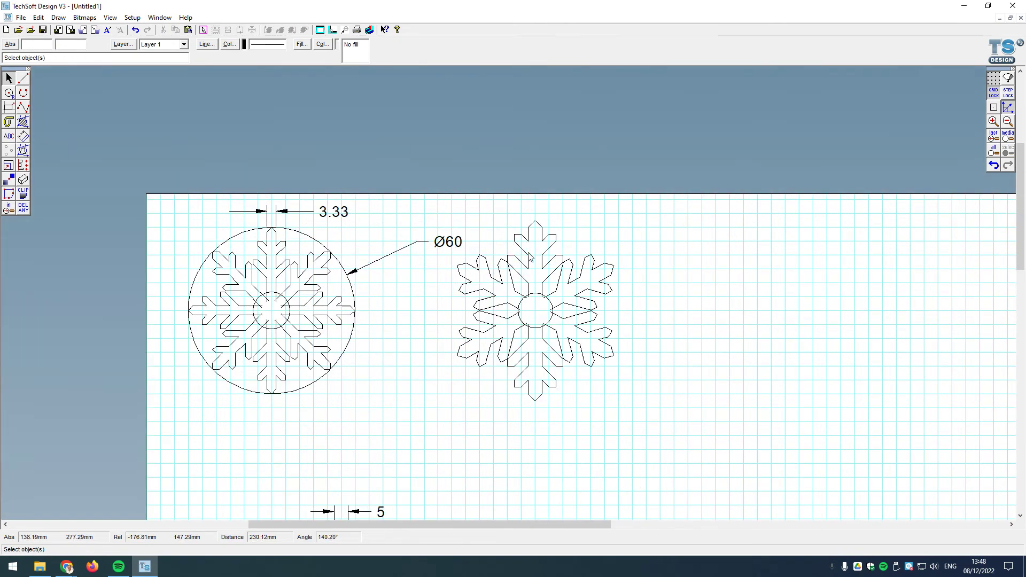
drag(446, 213, 705, 457)
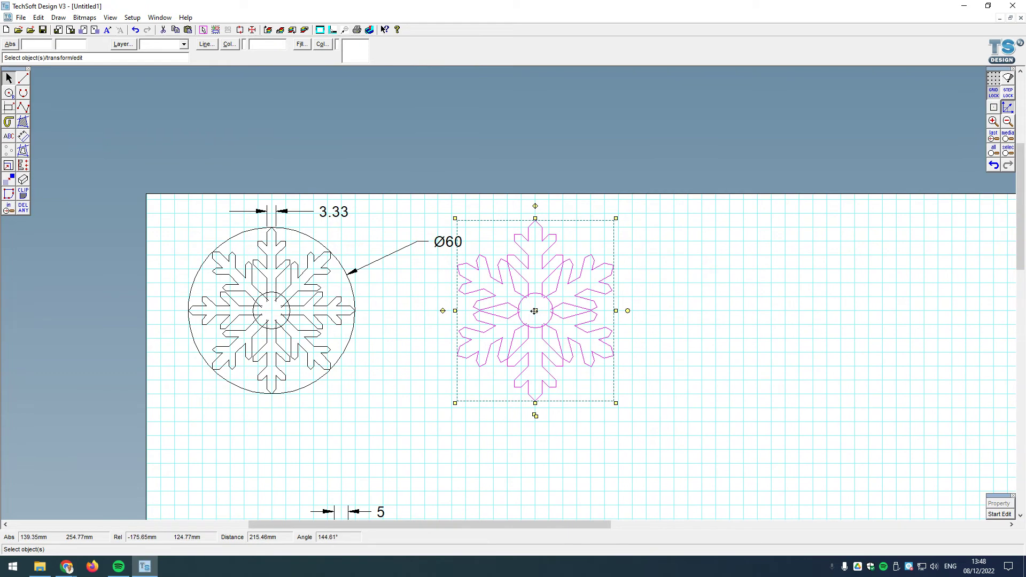
drag(535, 311, 771, 311)
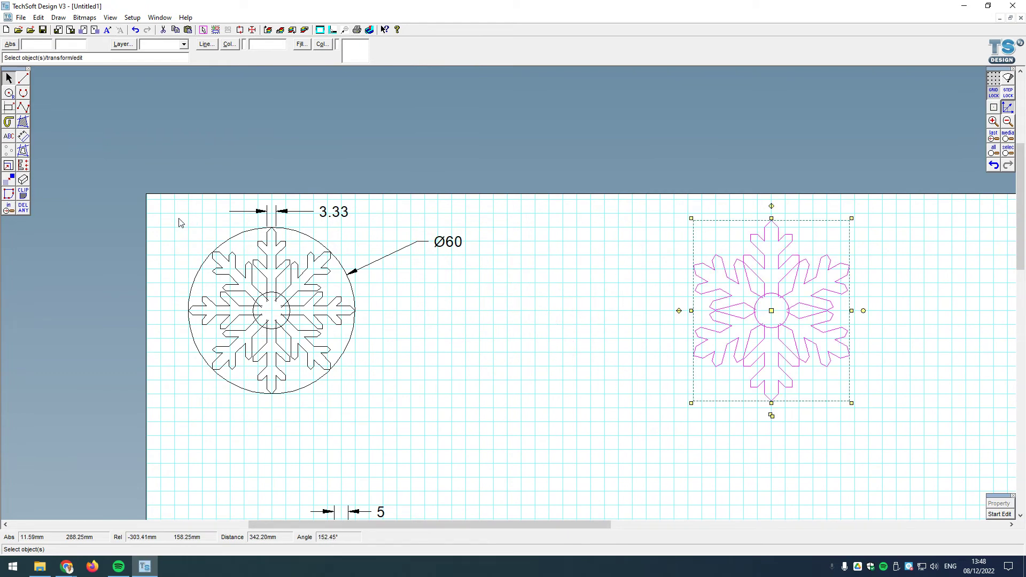
Move the eight-armed snowflake out of its 60 mm outer circle and place it just beside the six-armed snowflake at the same height
drag(179, 222, 365, 410)
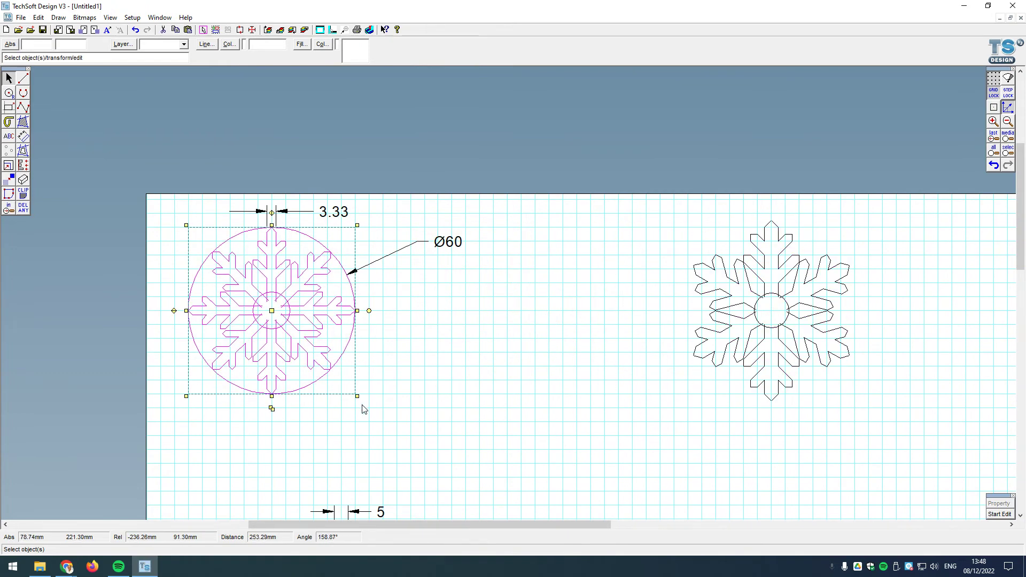
shift+click(320, 379)
drag(272, 310, 543, 303)
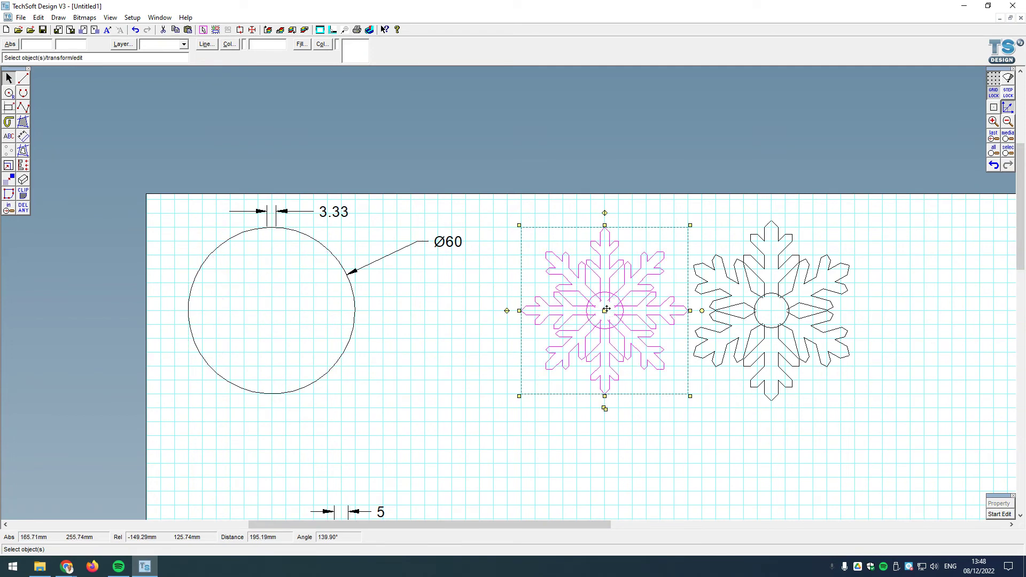
drag(599, 310, 585, 311)
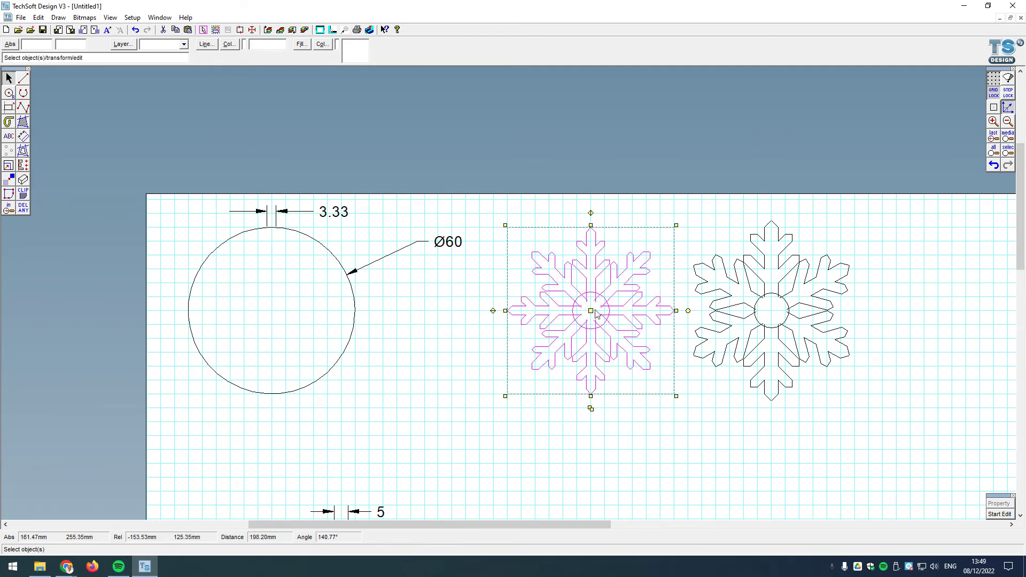
click(729, 454)
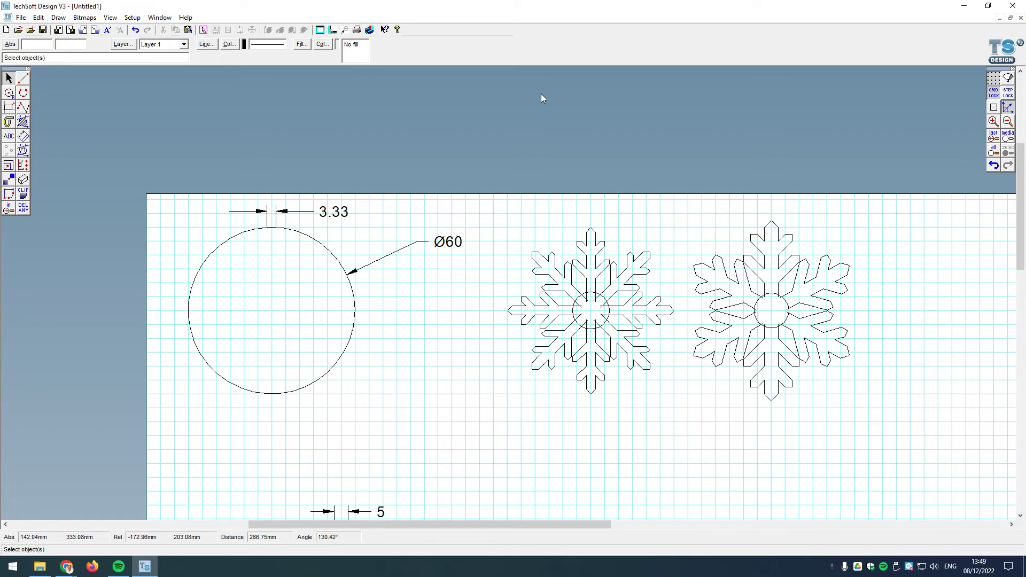
Draw a circle of 3 mm radius centred at the top arm's tip of the eight-armed snowflake
double_click(9, 93)
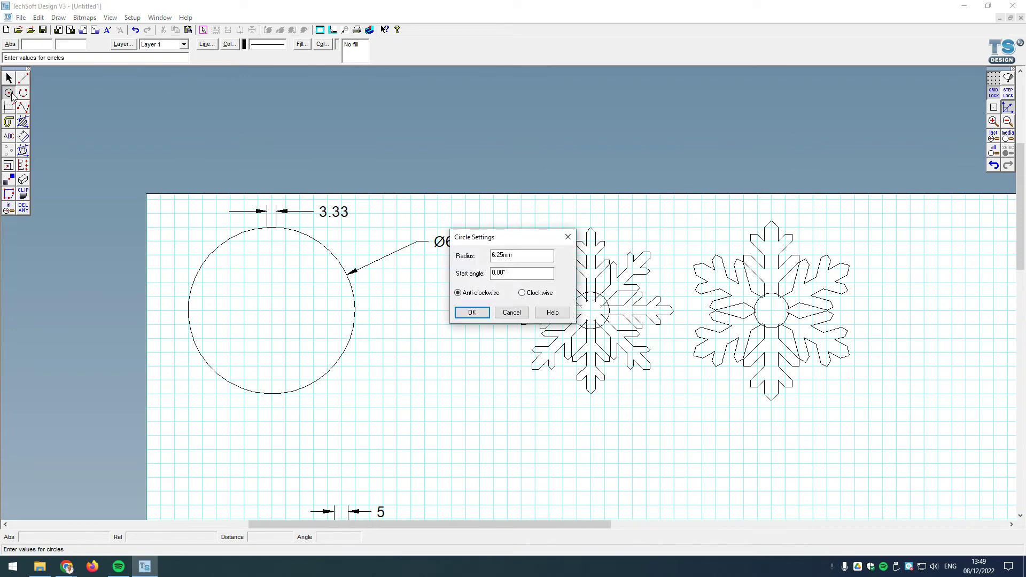
drag(552, 239, 518, 216)
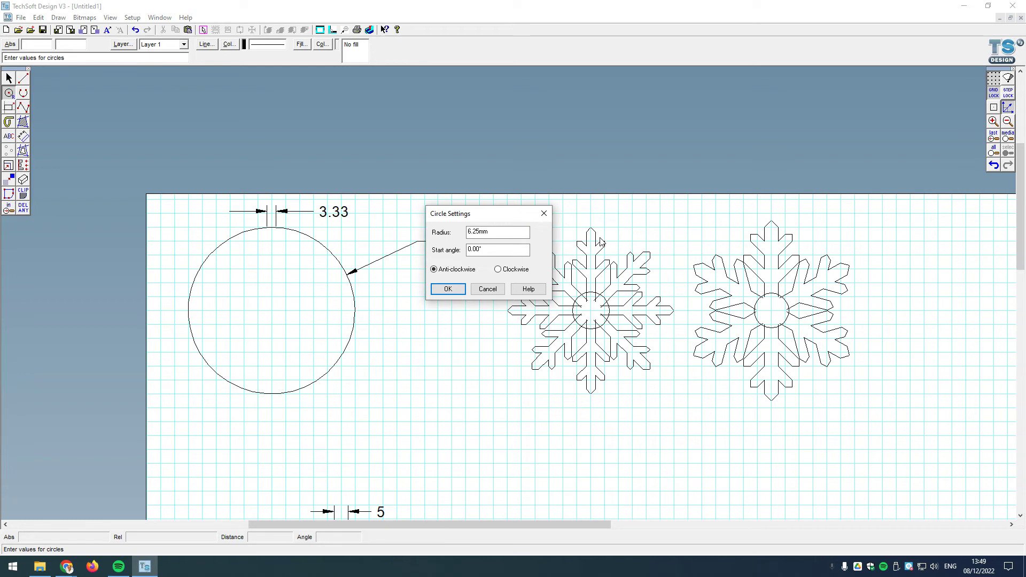
drag(506, 232, 429, 232)
key(Return)
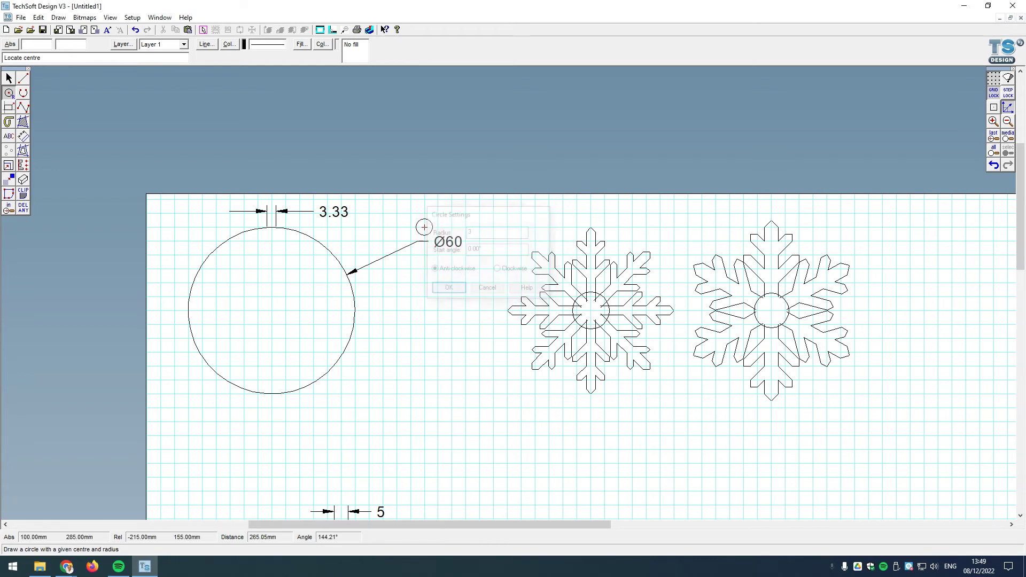
scroll(616, 210, up, 3)
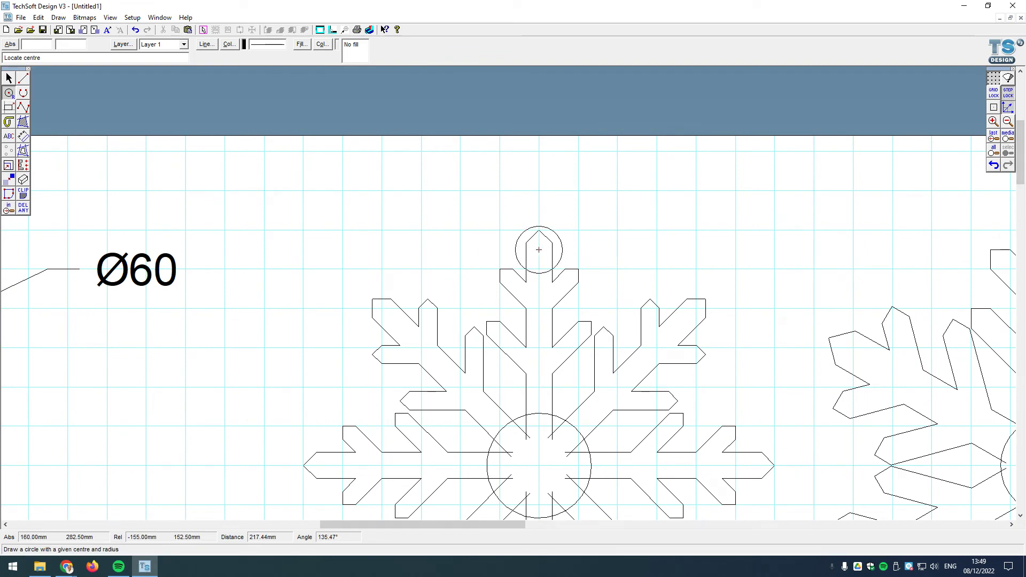
click(539, 230)
scroll(539, 231, down, 2)
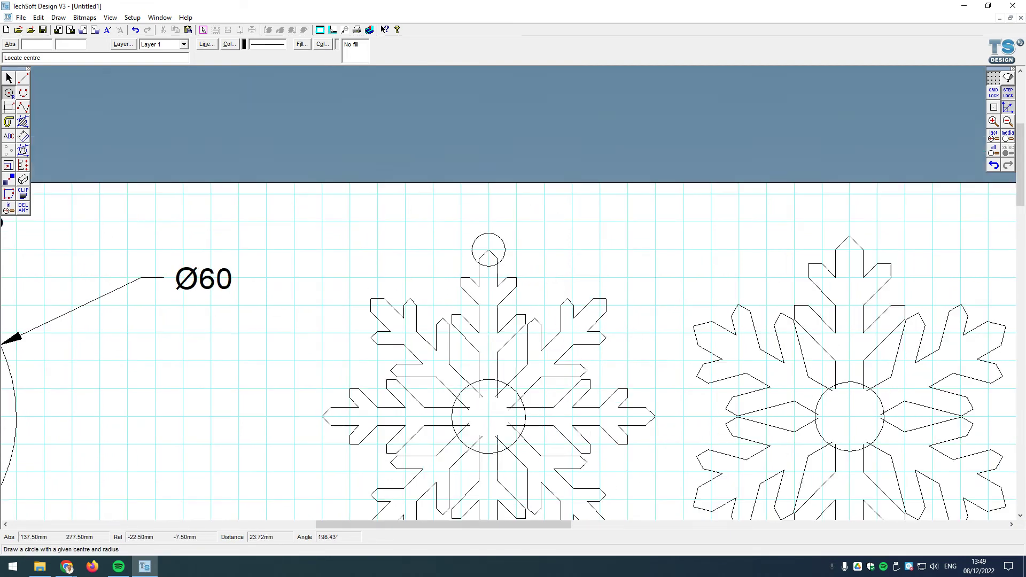
Draw another circle of 3 mm radius centred on the top arm's tip of the six-armed snowflake
scroll(806, 280, up, 1)
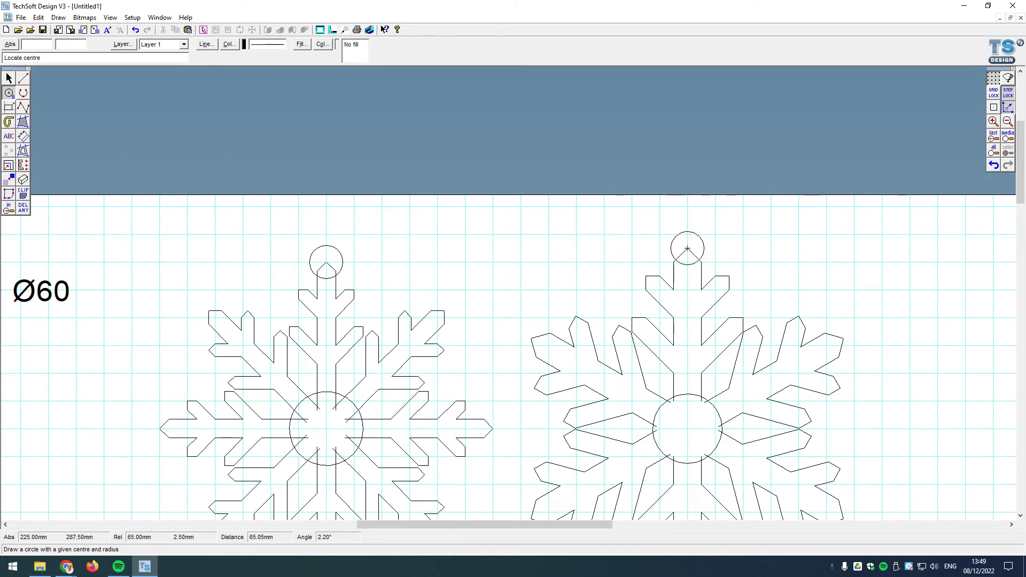
click(687, 248)
scroll(757, 220, down, 1)
scroll(706, 222, up, 2)
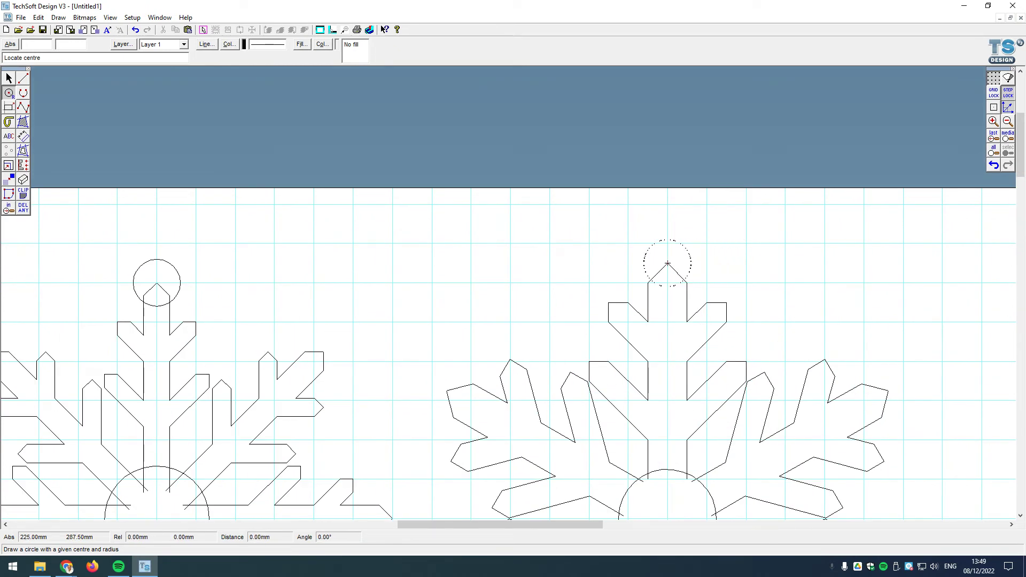
scroll(802, 230, down, 1)
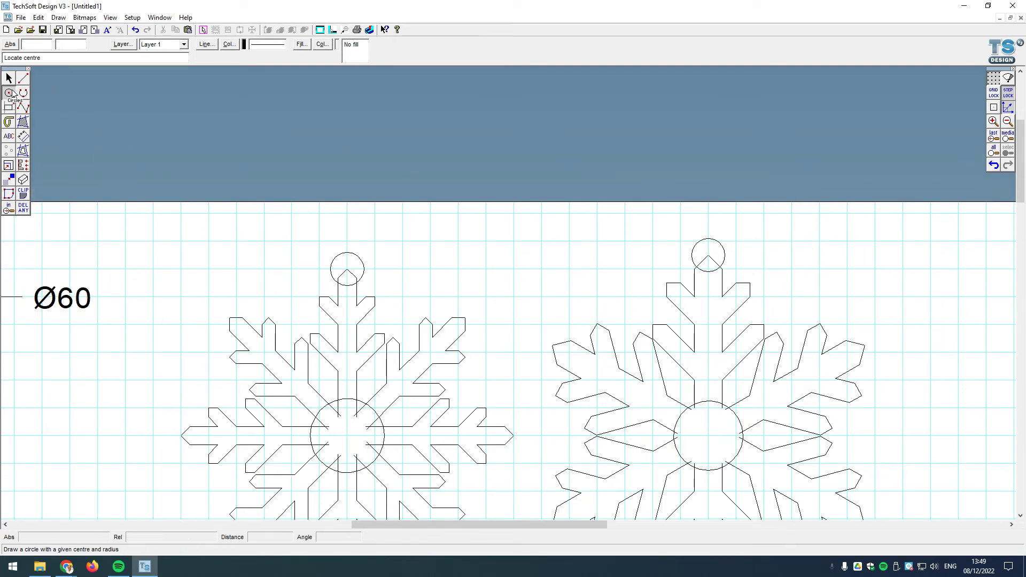
Try hole circles of 1.5 mm radius at the centres of both hanging-loop circles, and undo them
click(13, 94)
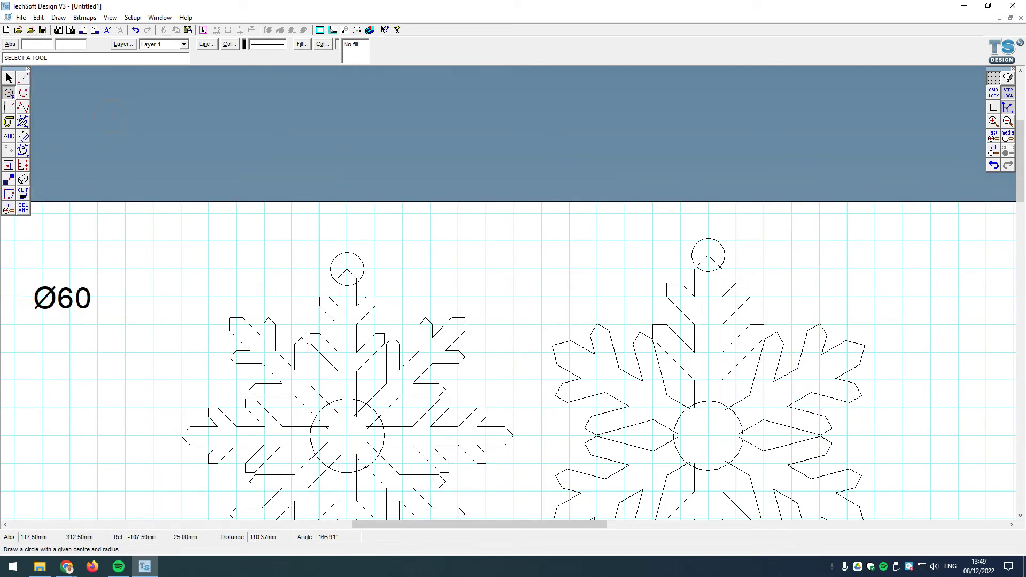
right_click(12, 93)
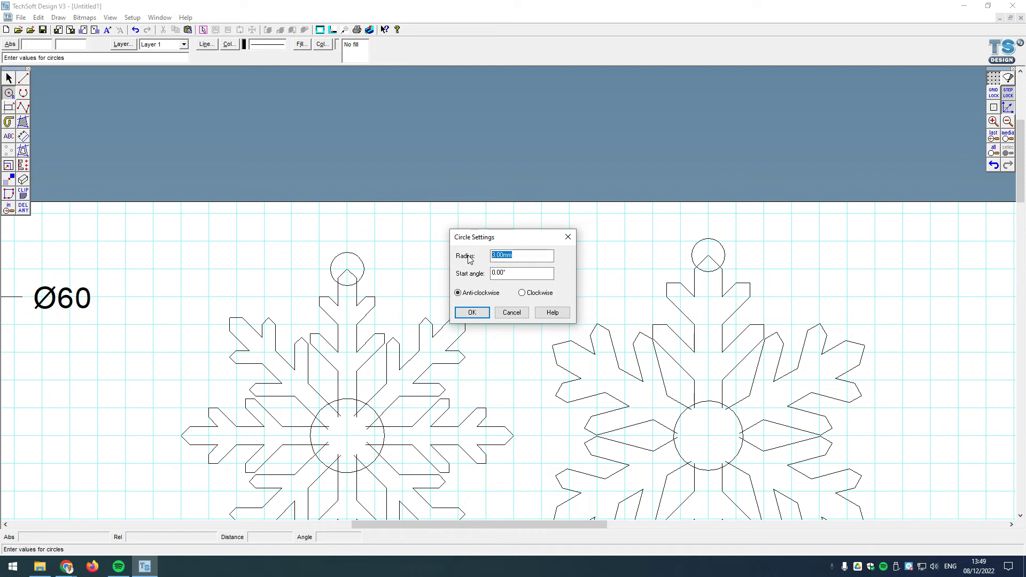
text(1.5)
key(Return)
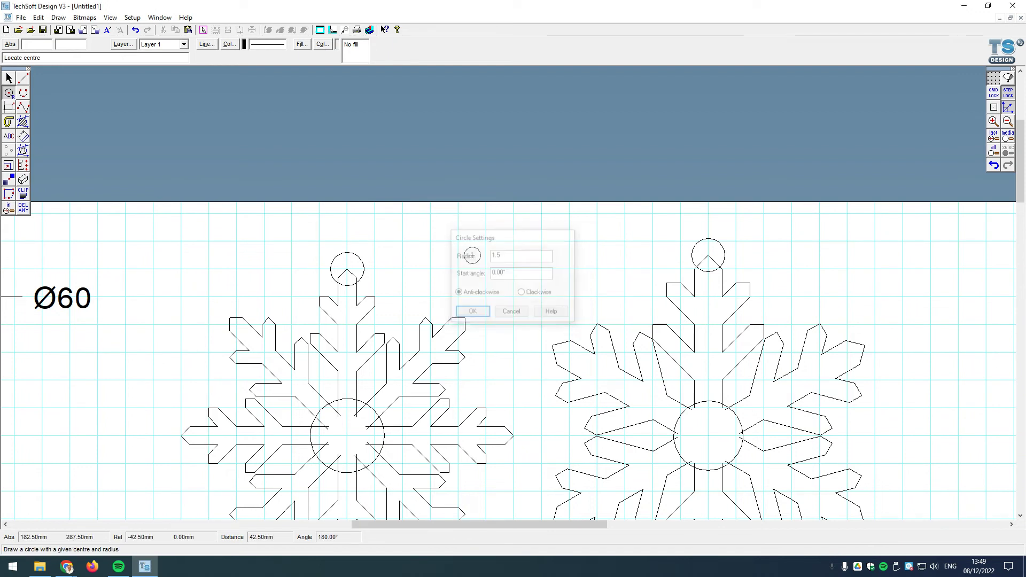
click(347, 269)
click(708, 255)
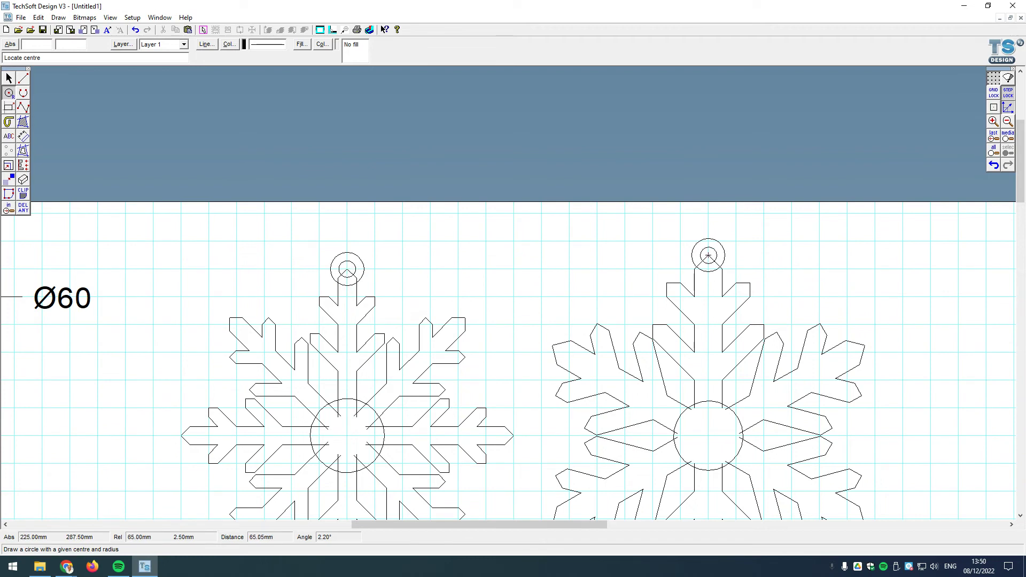
scroll(833, 241, down, 1)
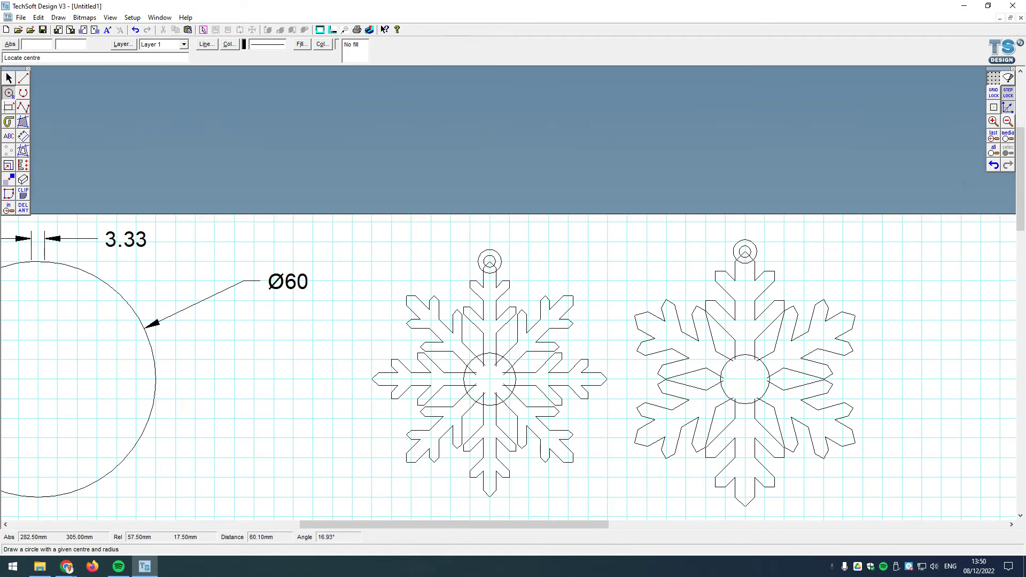
click(994, 166)
click(993, 166)
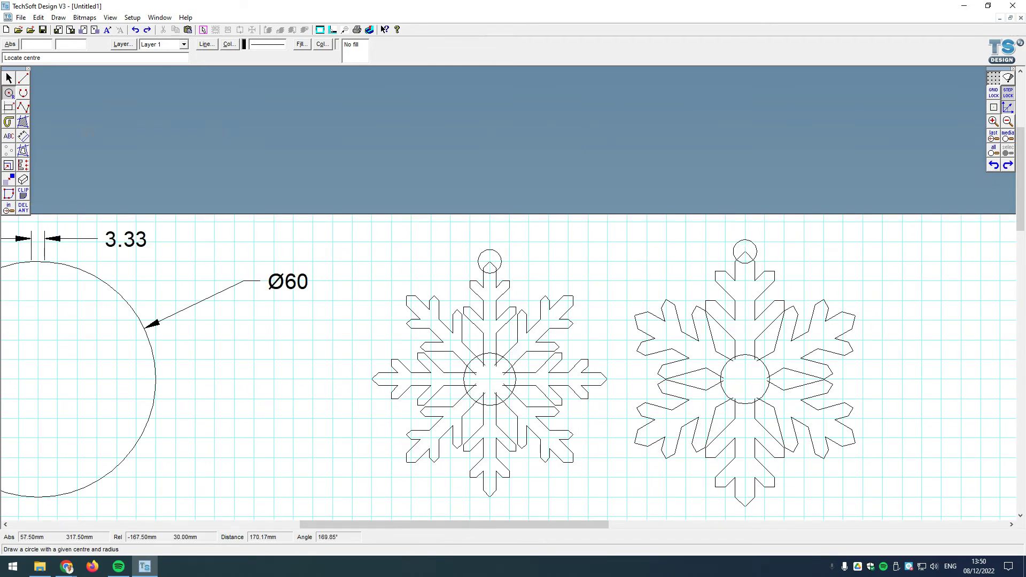
Draw a circle of 1.25 mm radius at the centre of each of the two hanging-loop circles
right_click(229, 142)
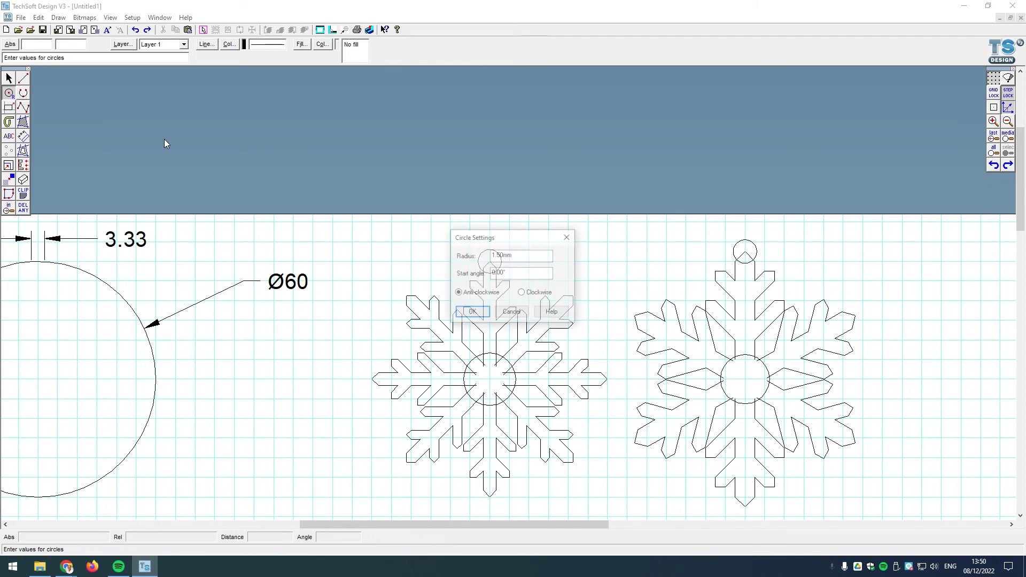
text(1.)
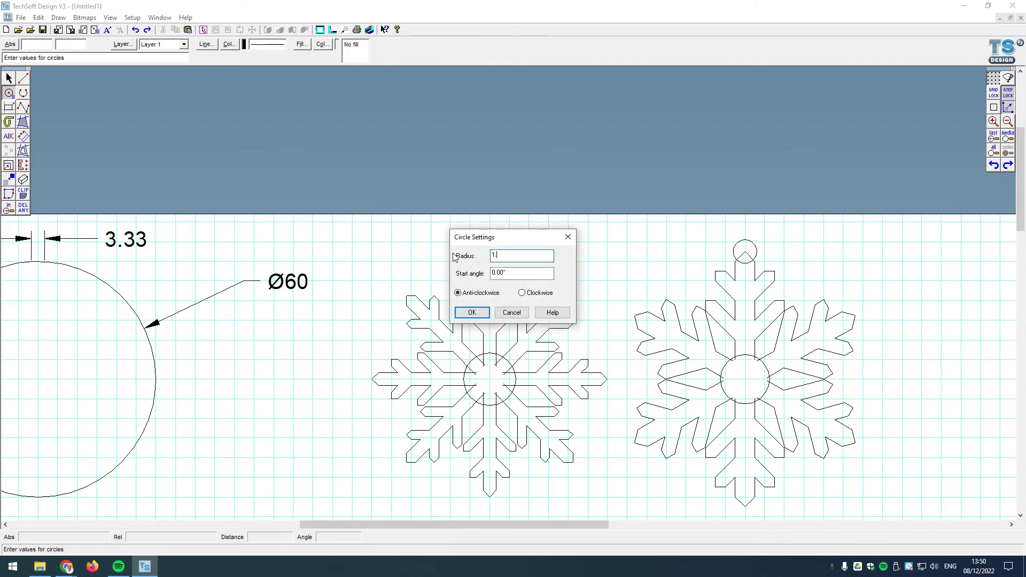
text(25)
key(Return)
scroll(488, 255, up, 1)
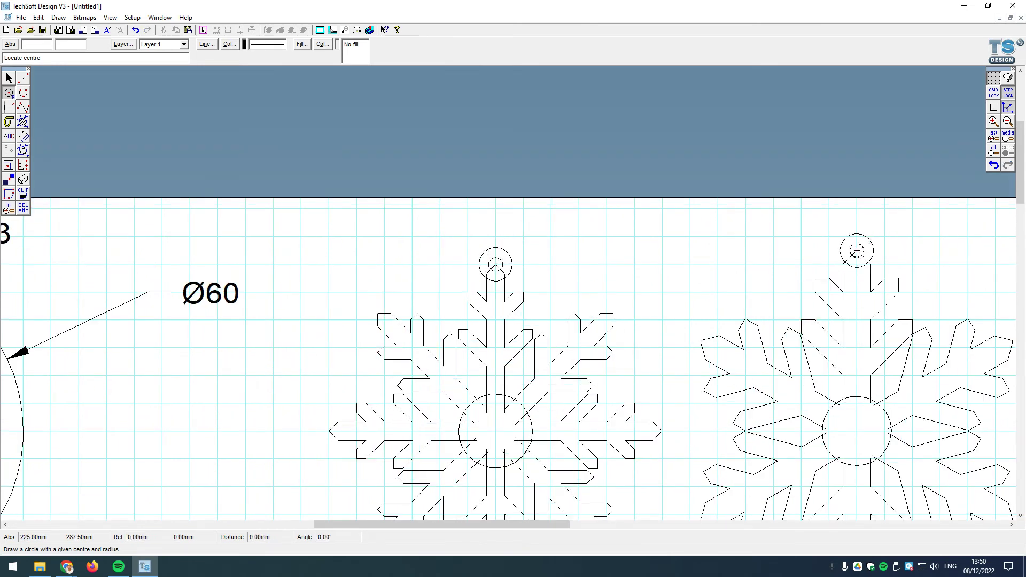
click(857, 250)
scroll(813, 153, down, 1)
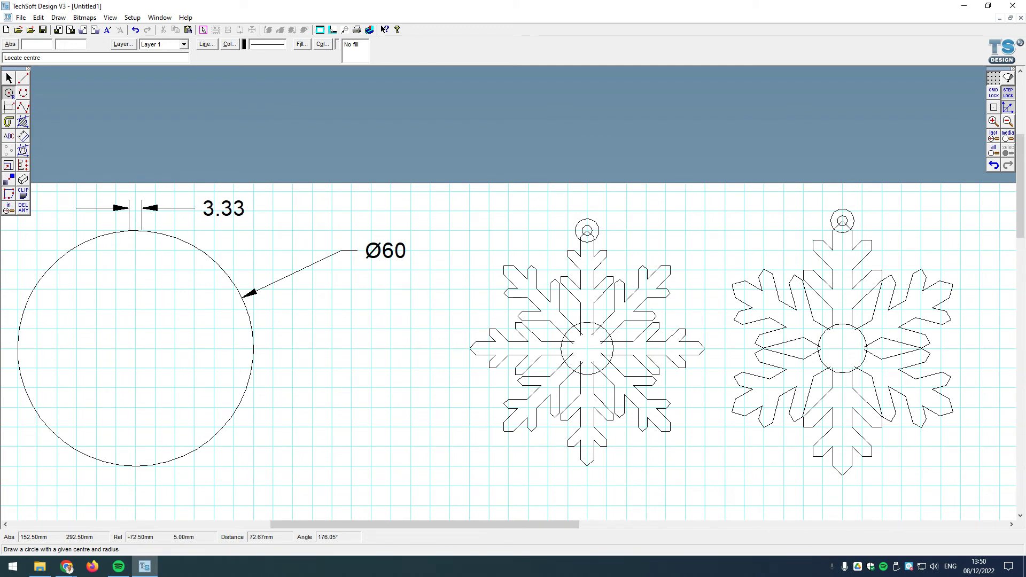
key(Escape)
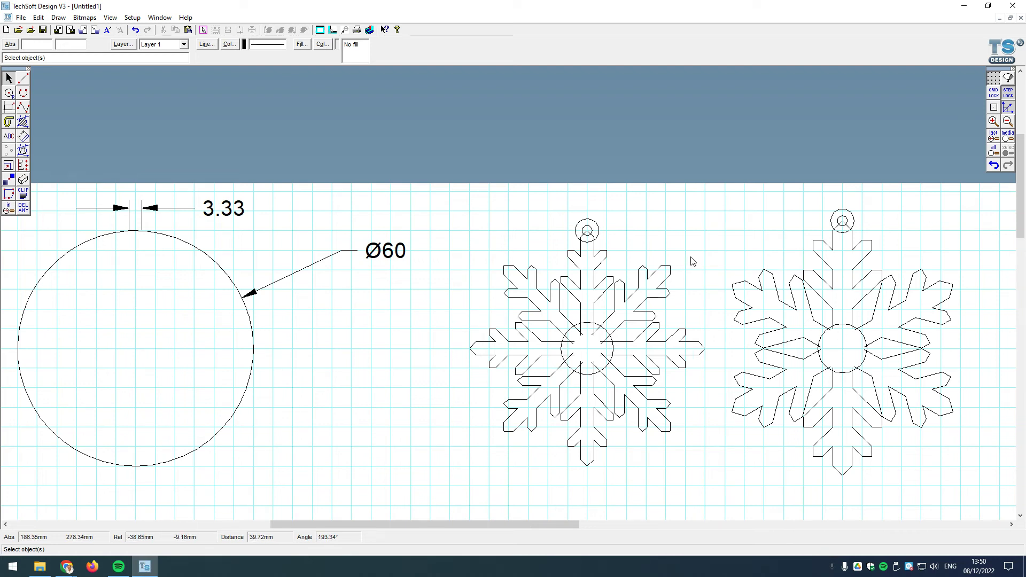
Set the line colour of both small hole circles to blue
click(587, 230)
shift+click(850, 222)
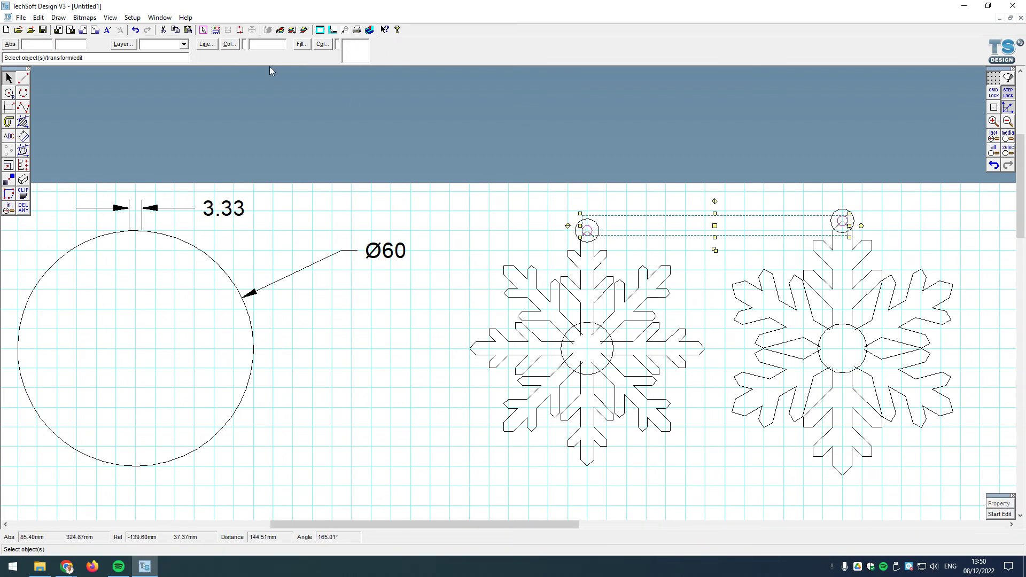
click(228, 44)
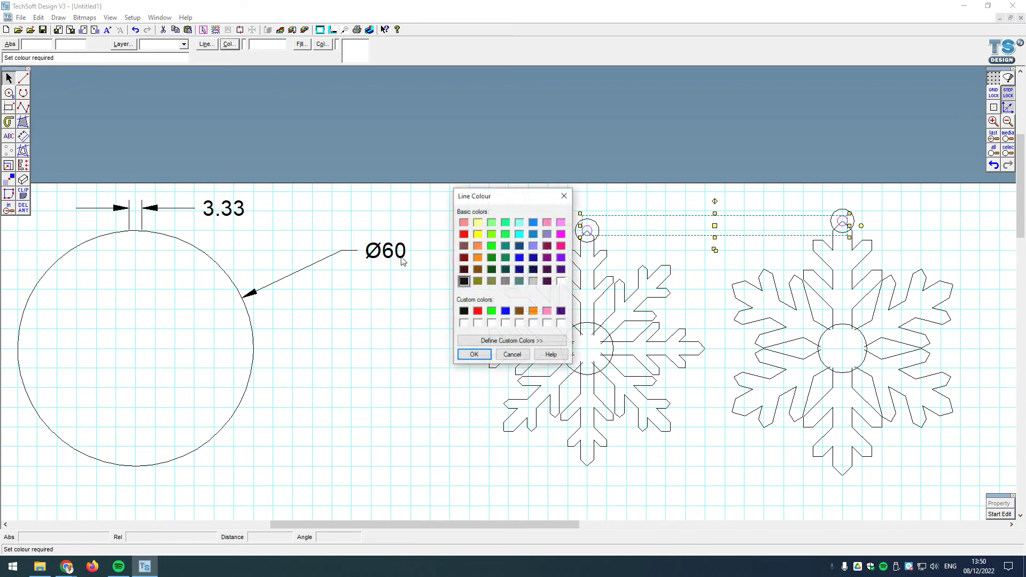
click(505, 311)
click(473, 356)
click(585, 152)
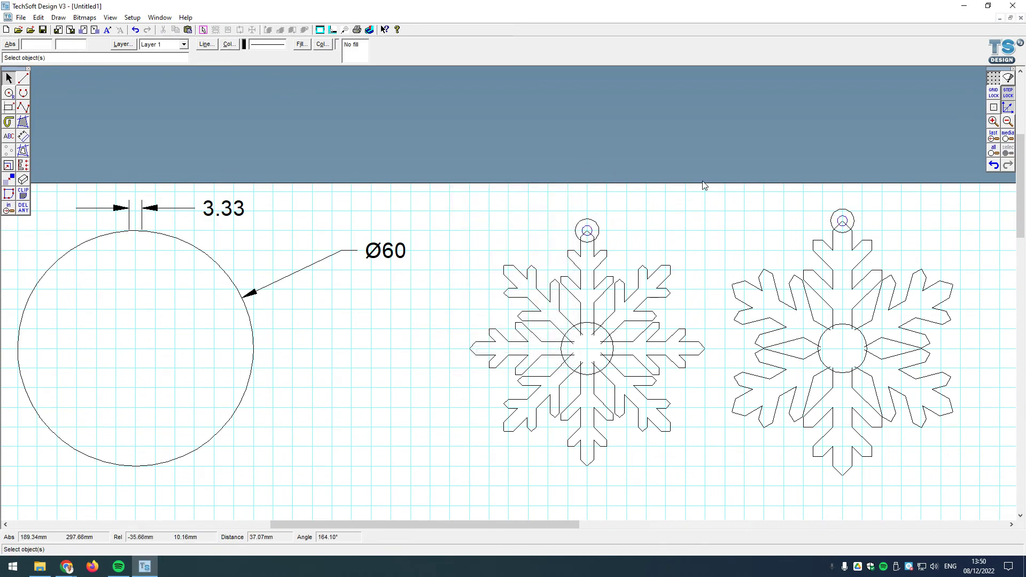
Create a blue graphical-path contour with 0 mm spacing around the outside of the eight-armed snowflake and its loop
scroll(686, 183, up, 2)
scroll(775, 257, down, 4)
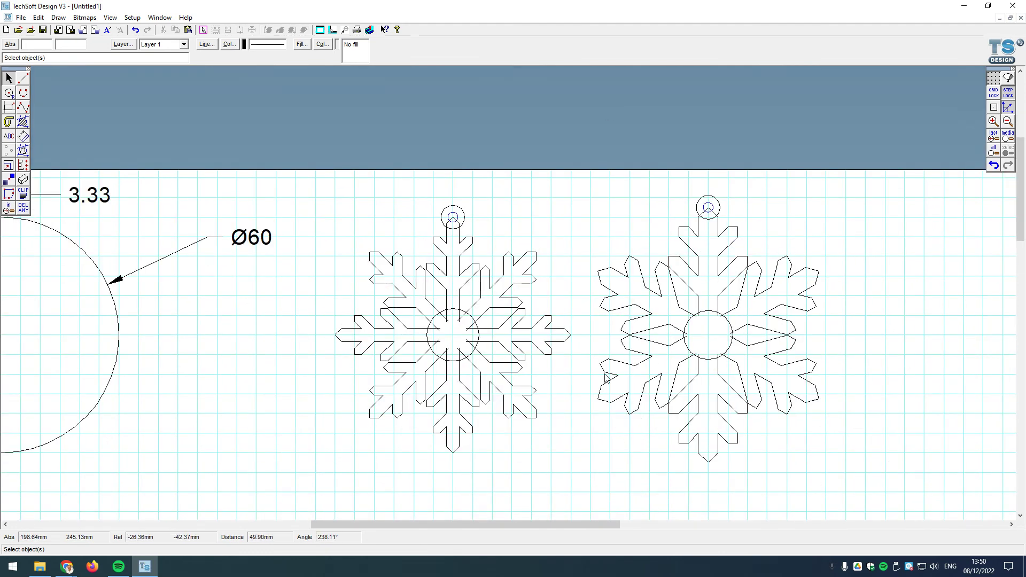
click(24, 152)
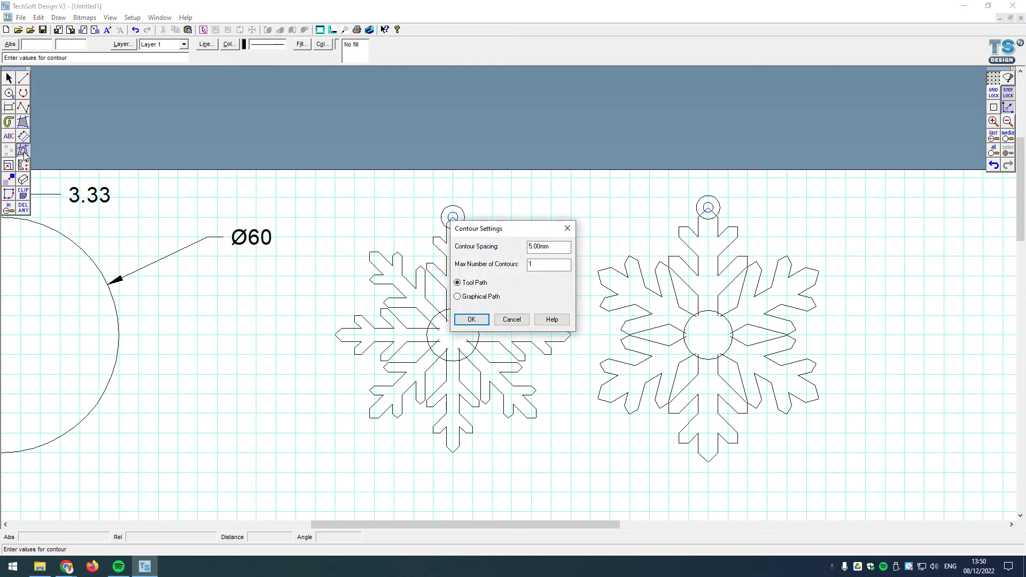
double_click(541, 247)
text(0)
click(488, 298)
click(472, 320)
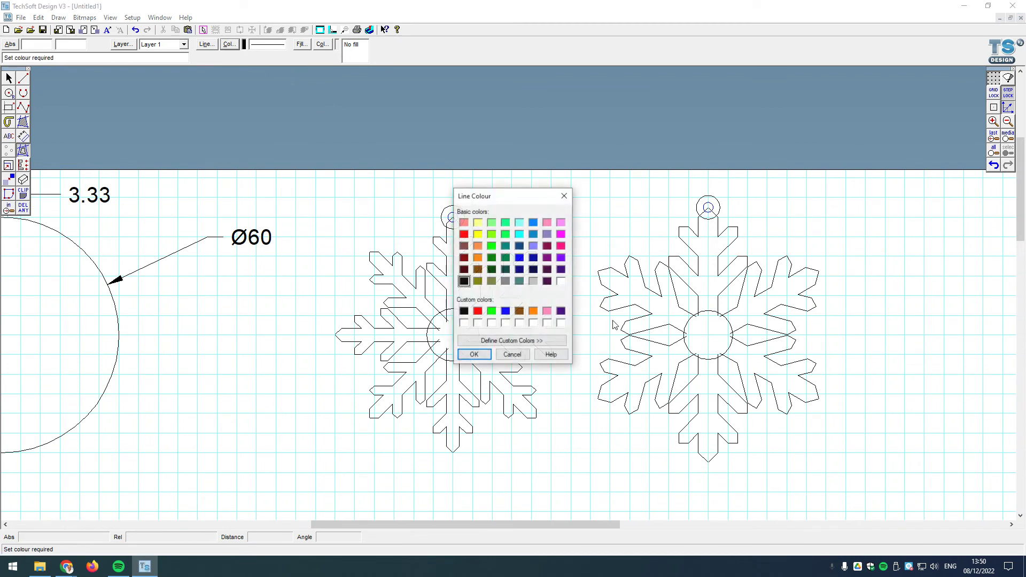
click(506, 311)
click(473, 355)
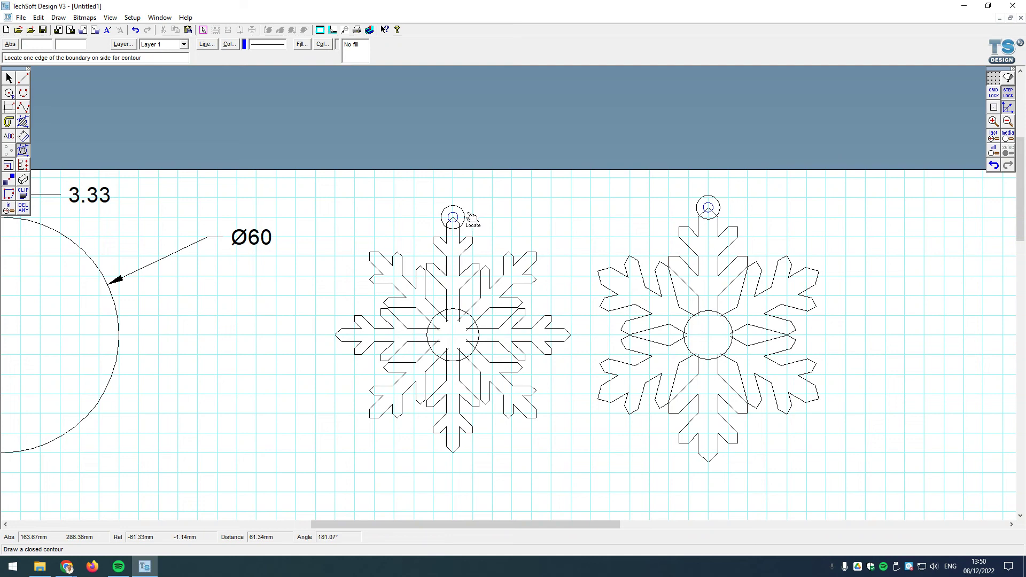
click(470, 214)
click(9, 78)
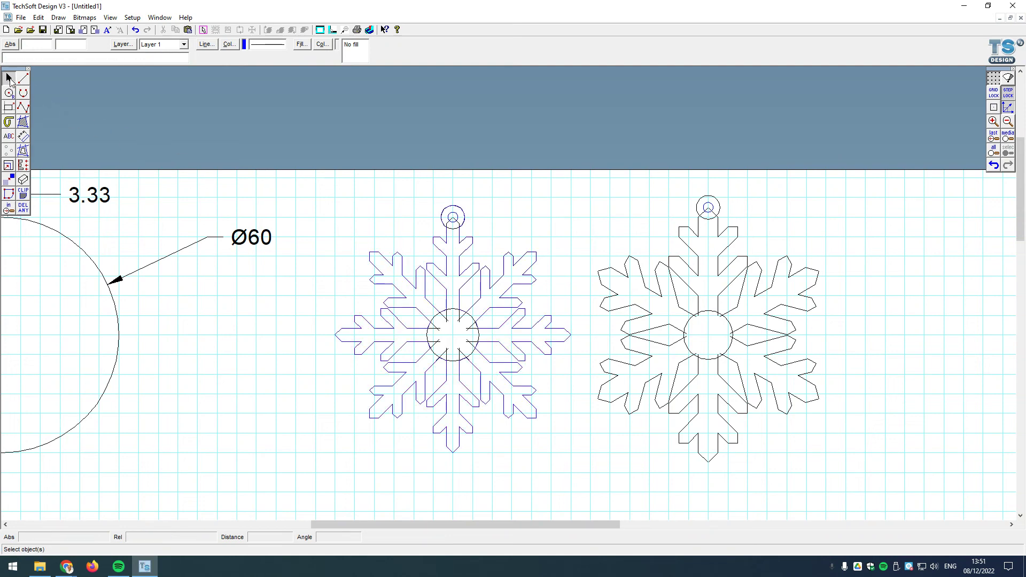
Try moving the blue contour straight down below the eight-armed snowflake to inspect it, and undo the move
click(475, 221)
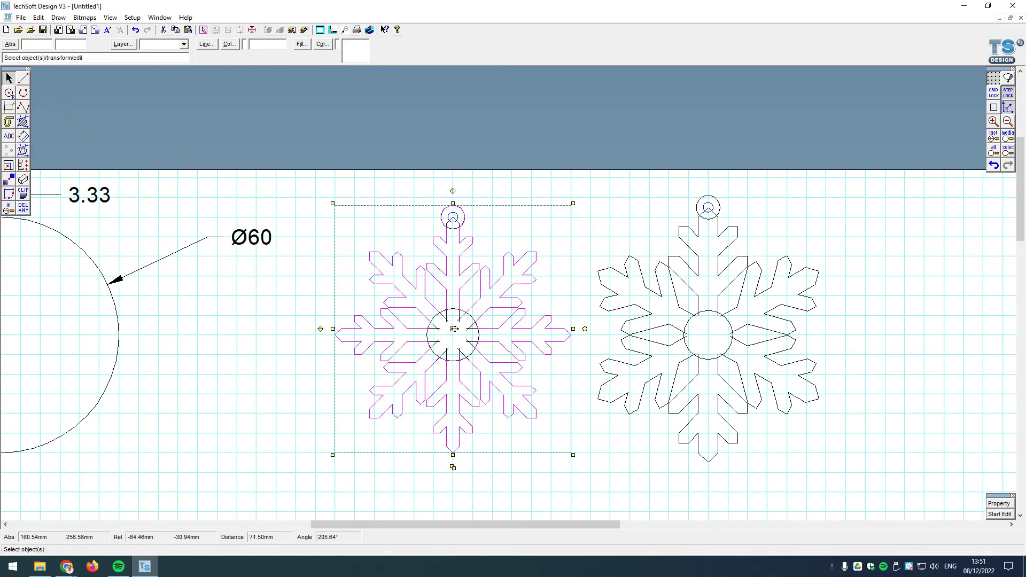
click(455, 328)
scroll(455, 328, down, 3)
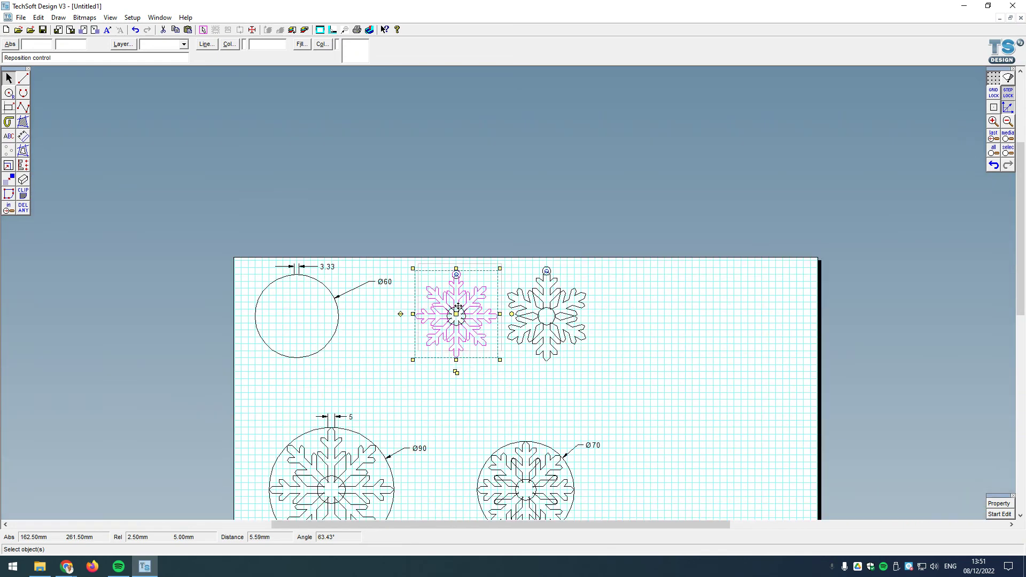
click(995, 93)
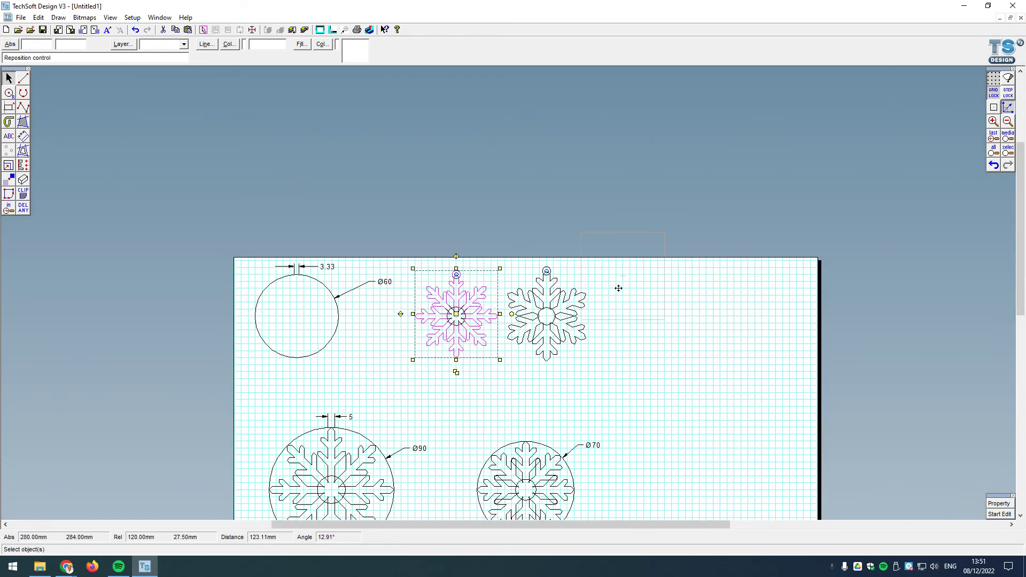
click(453, 402)
click(456, 400)
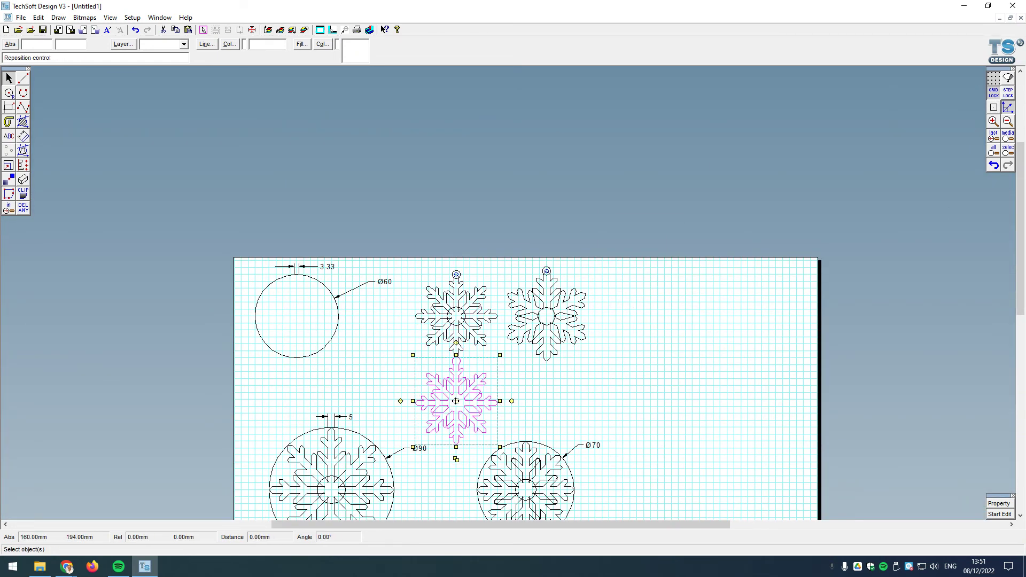
click(456, 404)
click(572, 401)
scroll(463, 442, up, 3)
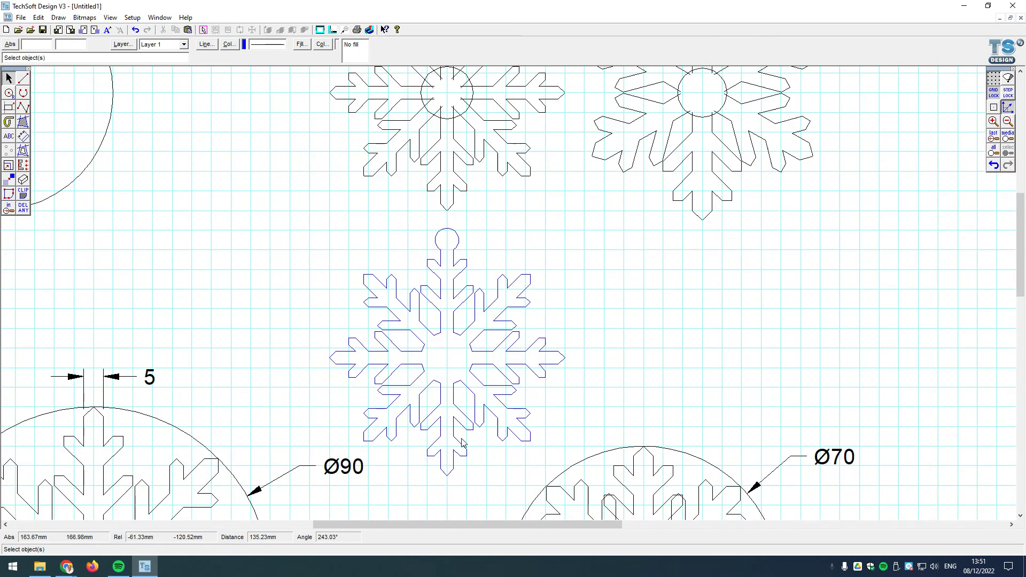
click(995, 166)
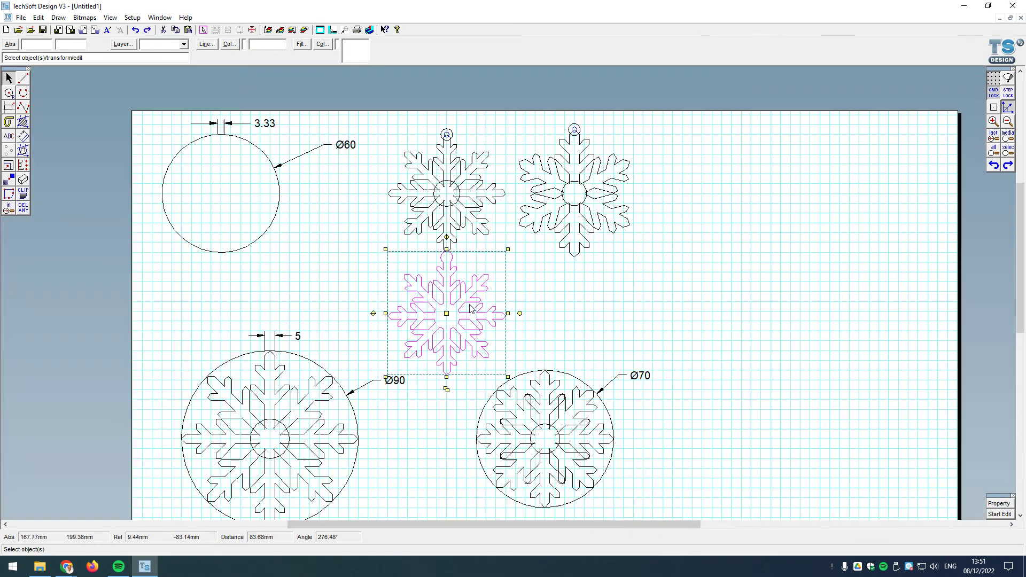
click(996, 166)
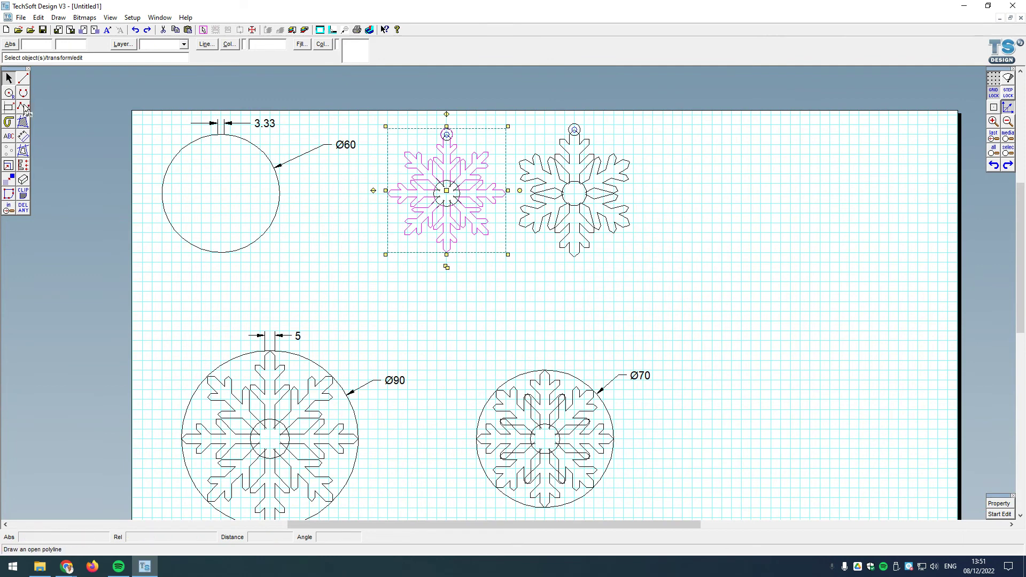
Create a blue graphical-path contour with 0 mm spacing around the outside of the six-armed snowflake
click(23, 151)
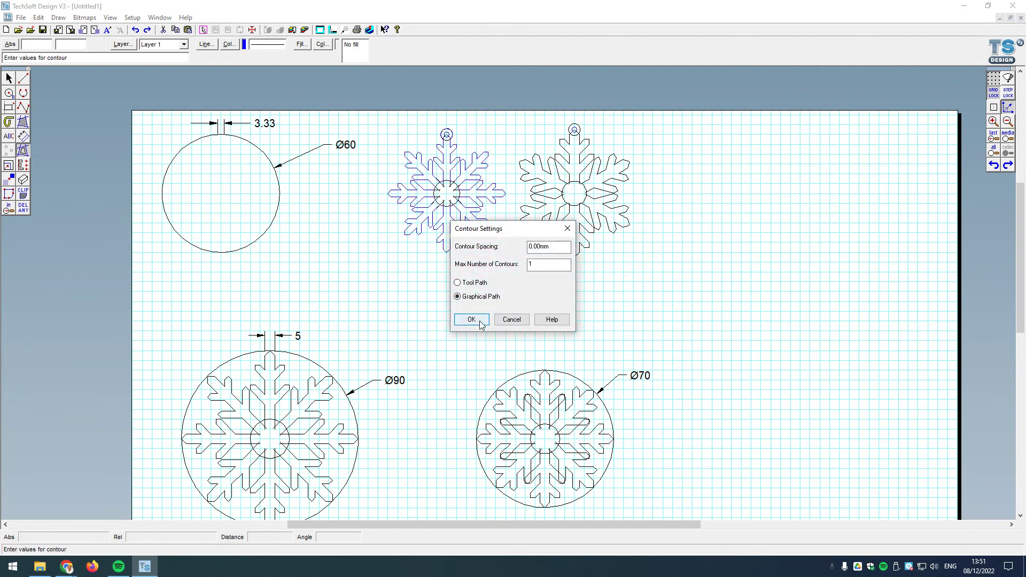
click(479, 321)
click(631, 177)
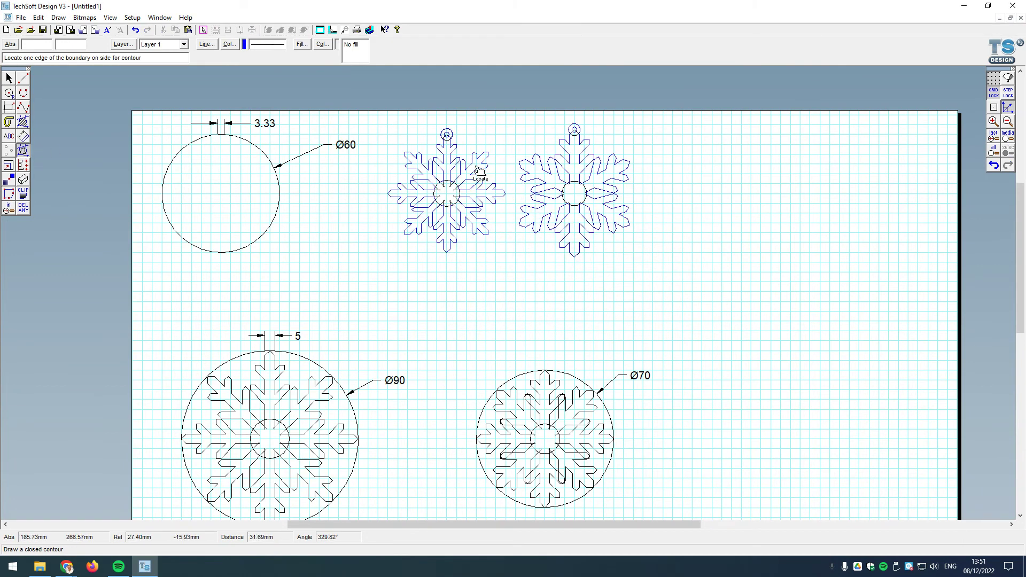
click(11, 80)
Group the eight-armed snowflake's blue contour with its small hole circle and move the group to the free space beyond the six-armed snowflake
scroll(573, 89, up, 1)
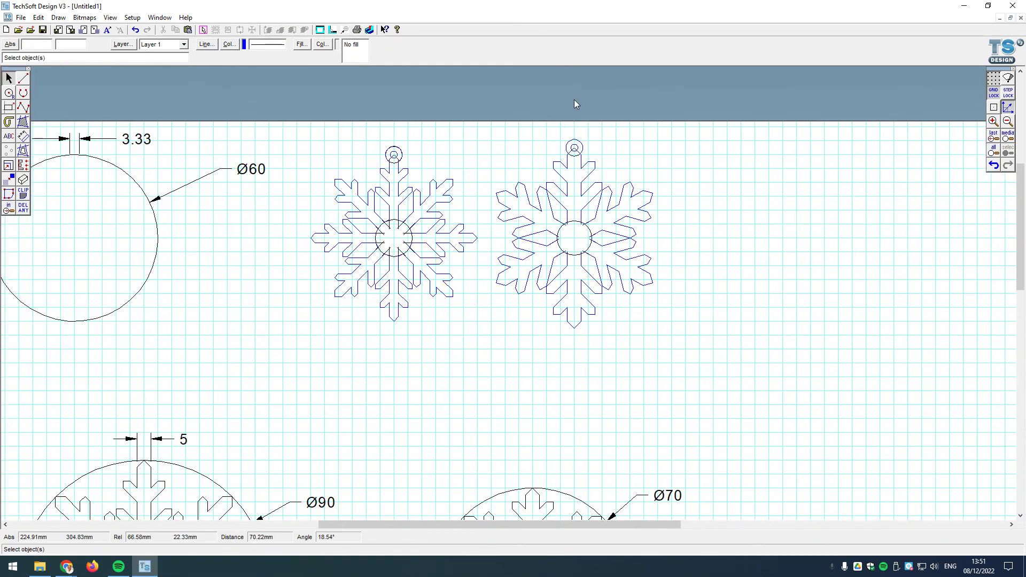
scroll(575, 103, up, 1)
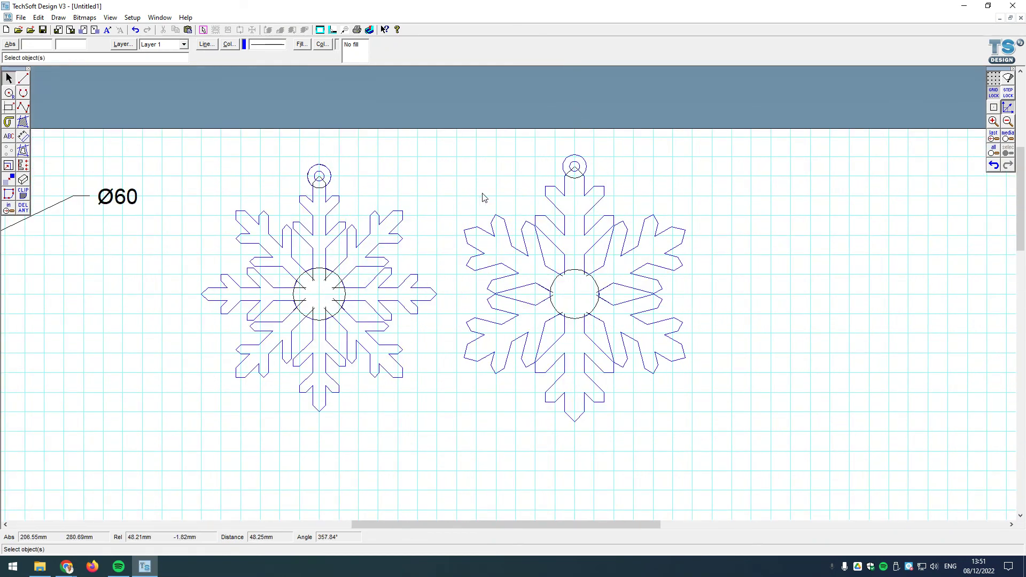
click(325, 178)
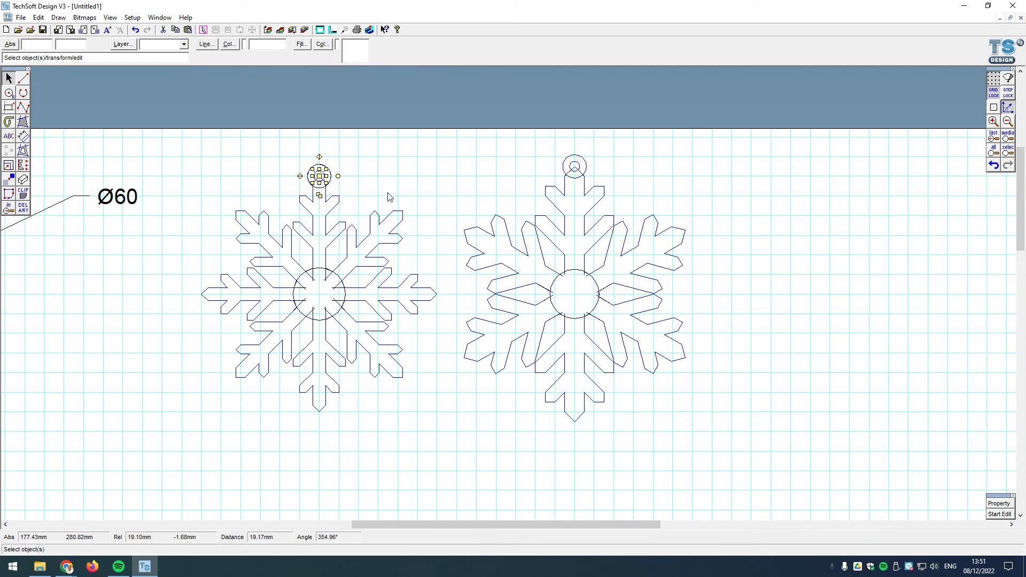
click(328, 332)
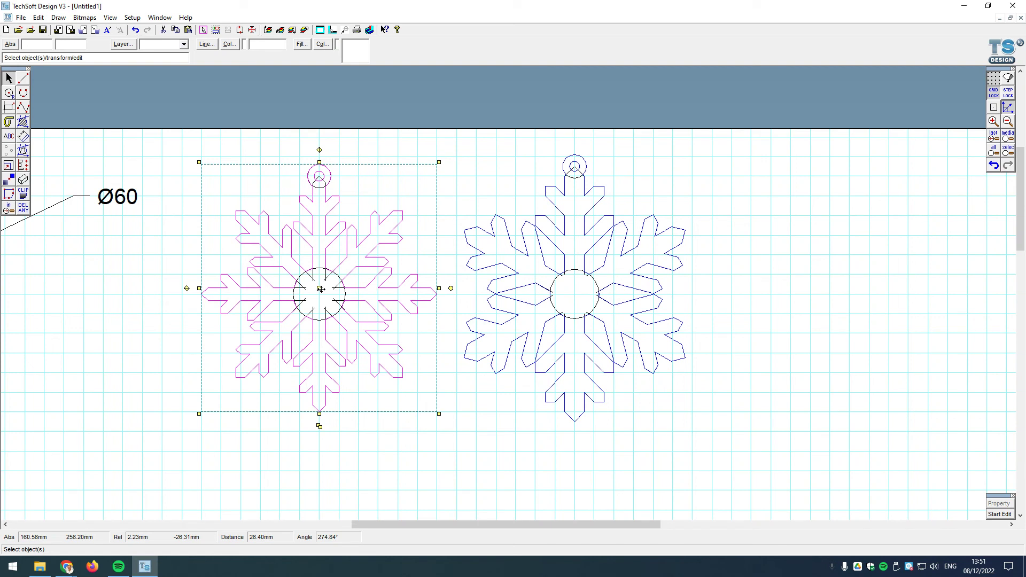
key(ctrl+g)
click(537, 306)
drag(320, 289, 874, 289)
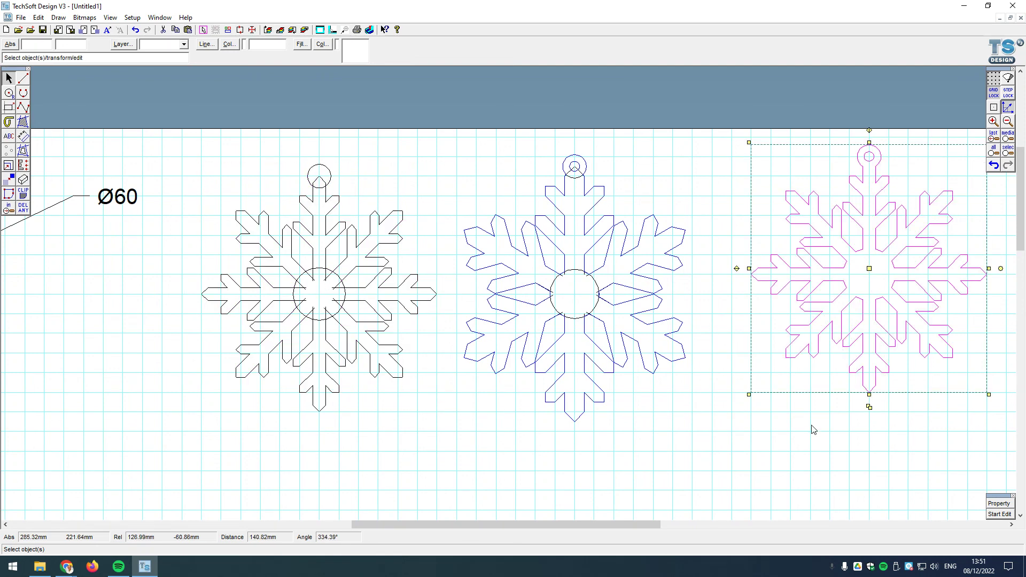
click(809, 422)
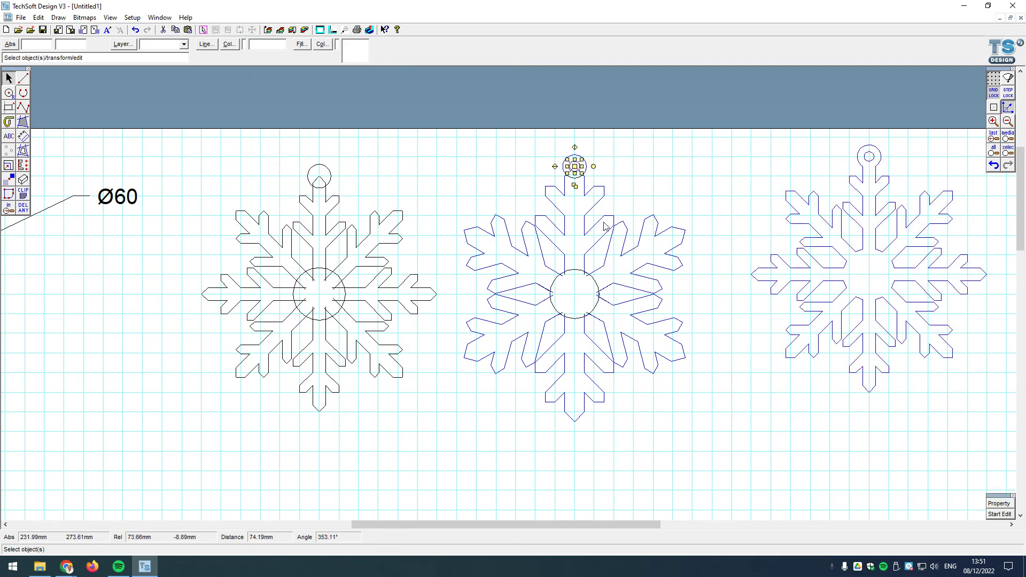
Group the six-armed snowflake's blue contour with its small hole circle and move the group below the separated eight-armed outline
click(648, 219)
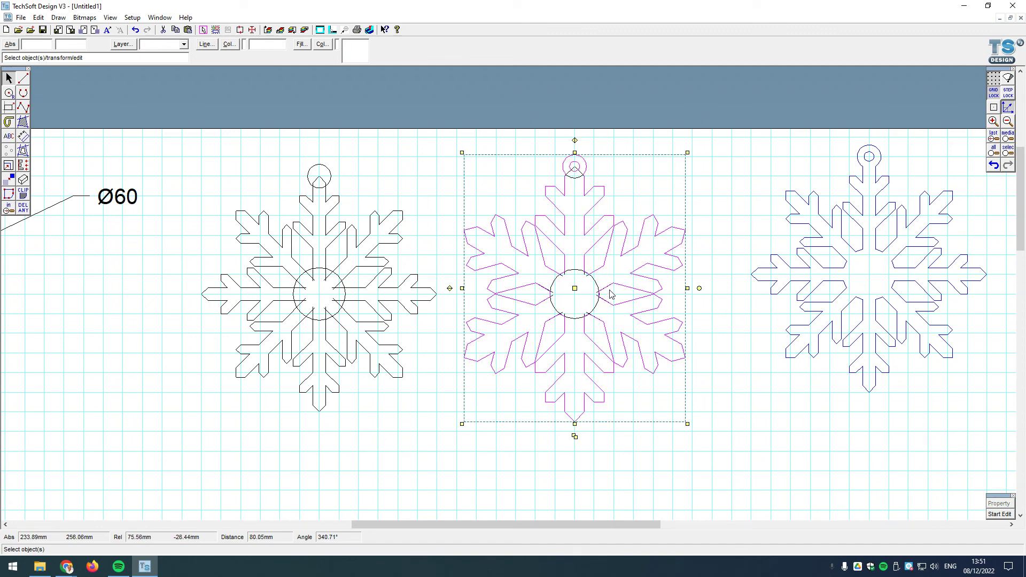
key(ctrl+g)
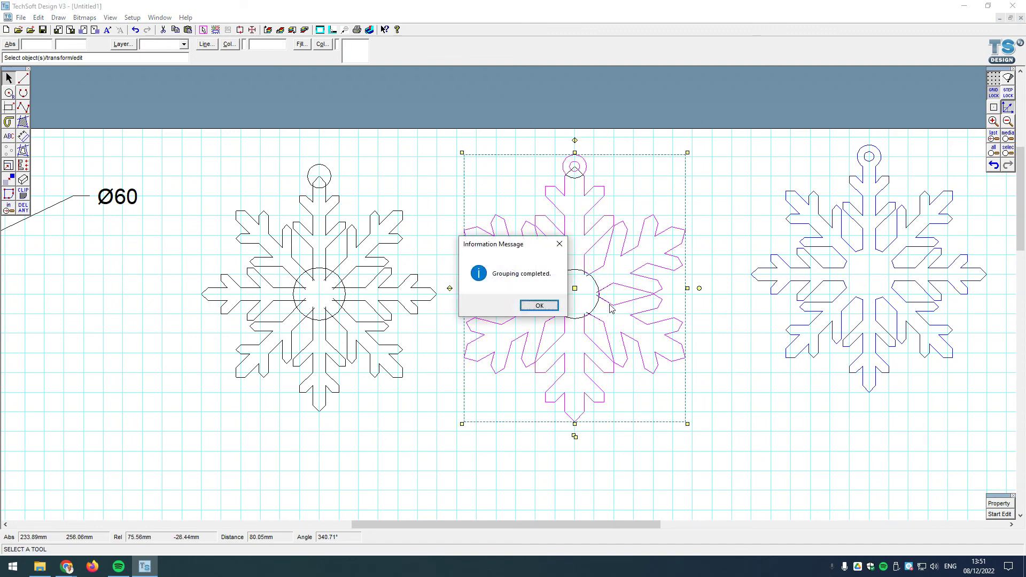
key(Return)
click(575, 289)
scroll(652, 297, down, 1)
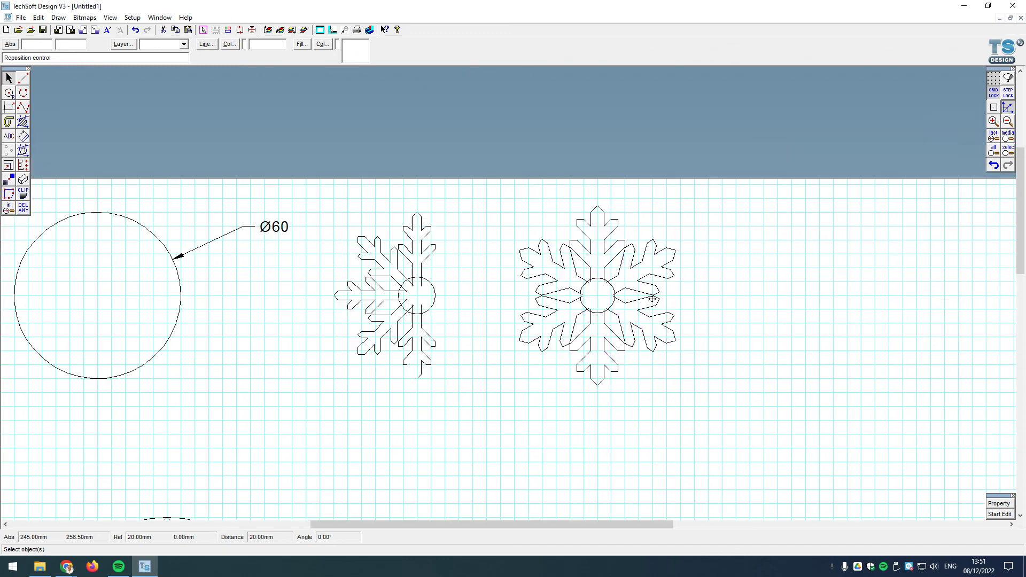
click(809, 471)
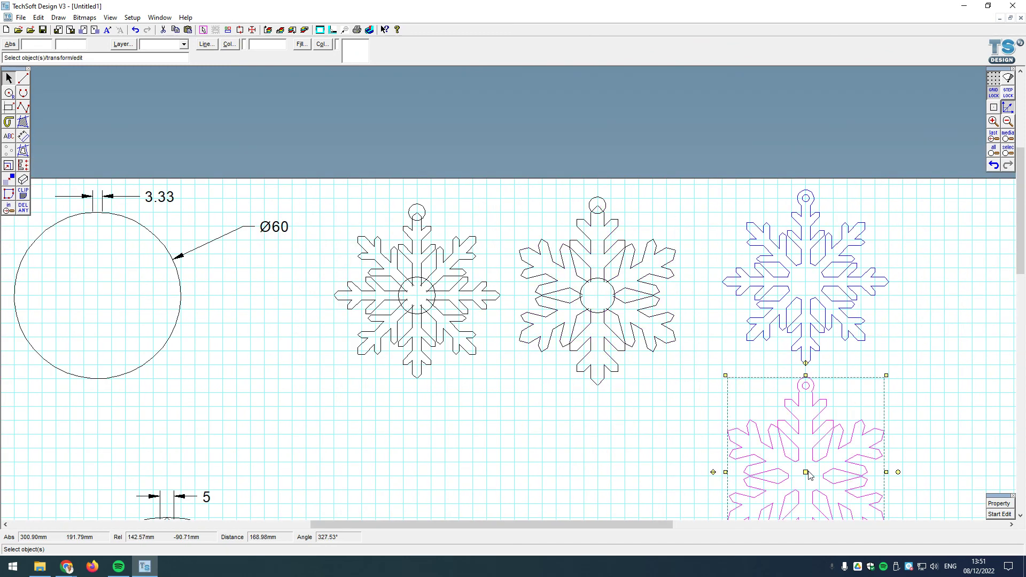
Undo the moves of both outline groups back onto their original snowflakes
click(994, 166)
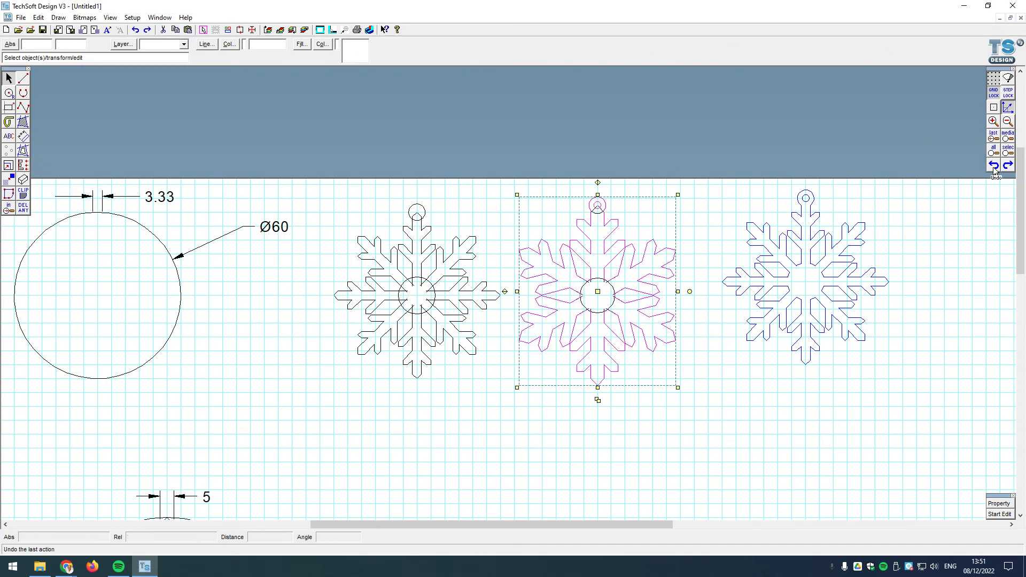
click(994, 166)
click(751, 389)
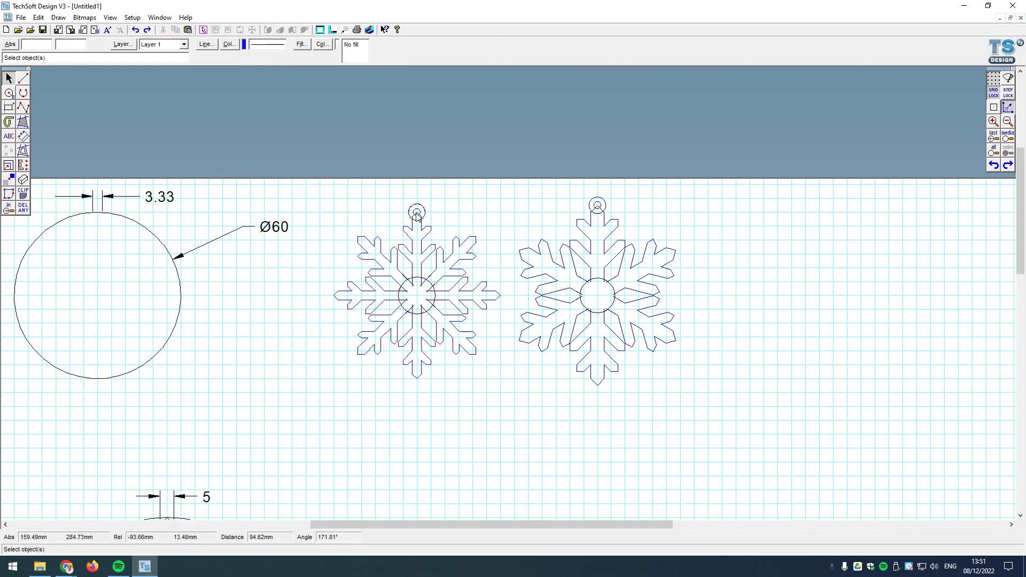
Copy the eight-armed snowflake's blue contour with its hole circle and place the copy in the free space beyond the six-armed snowflake
click(420, 256)
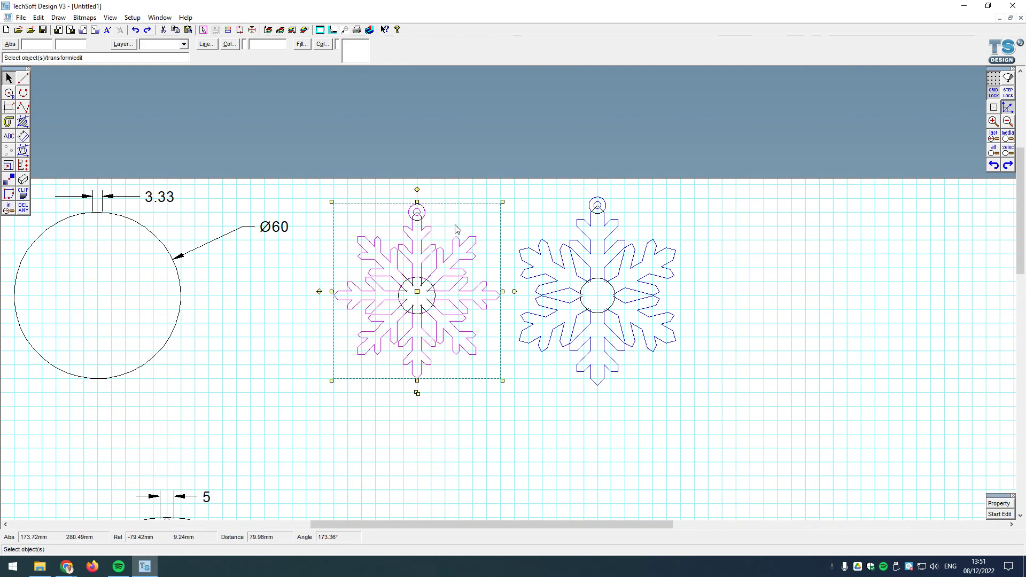
key(ctrl+v)
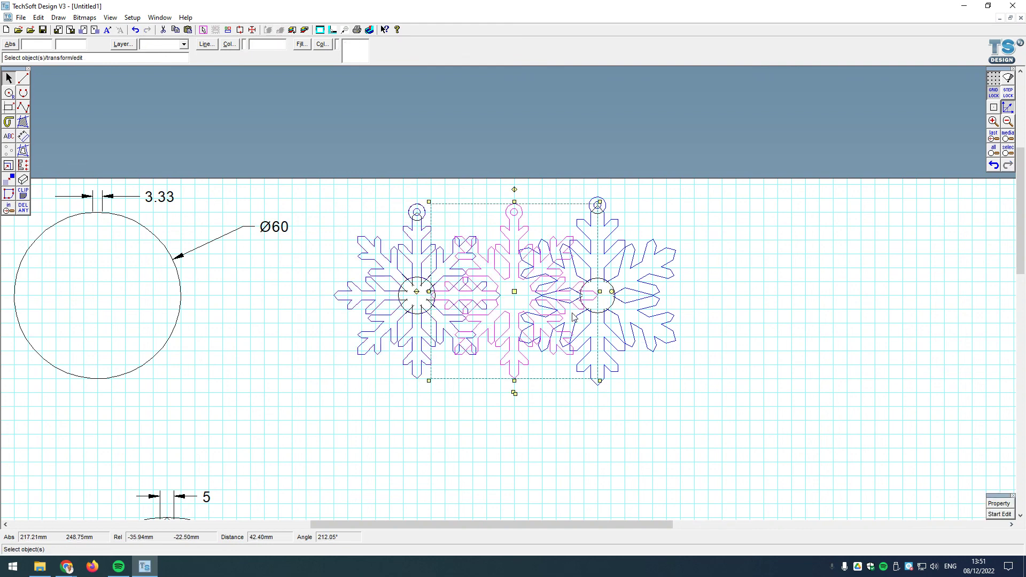
drag(514, 292, 833, 291)
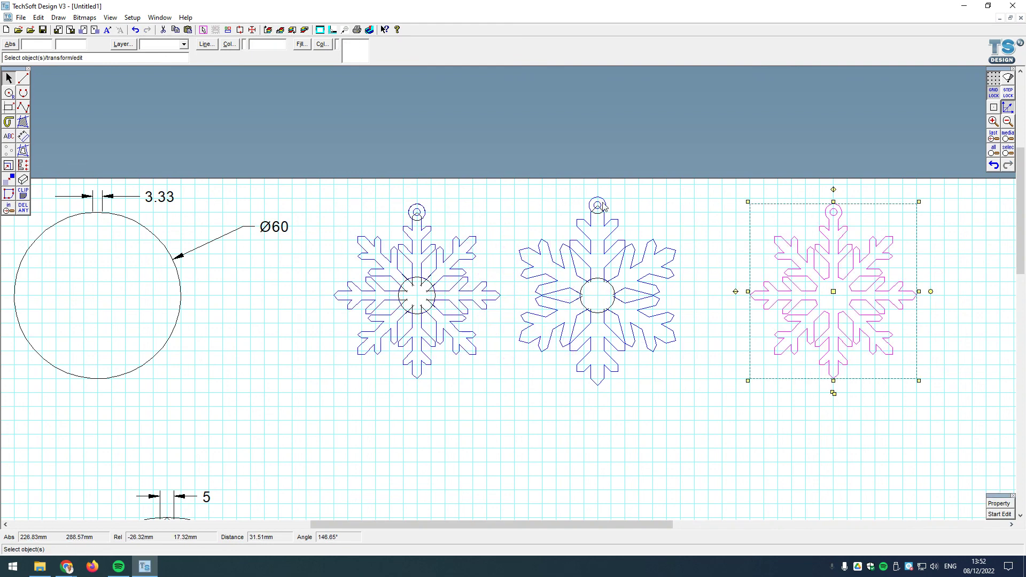
Group the six-armed snowflake's blue contour with its hole circle and place a copy of the group below the copied eight-armed outline
click(599, 203)
shift+click(654, 244)
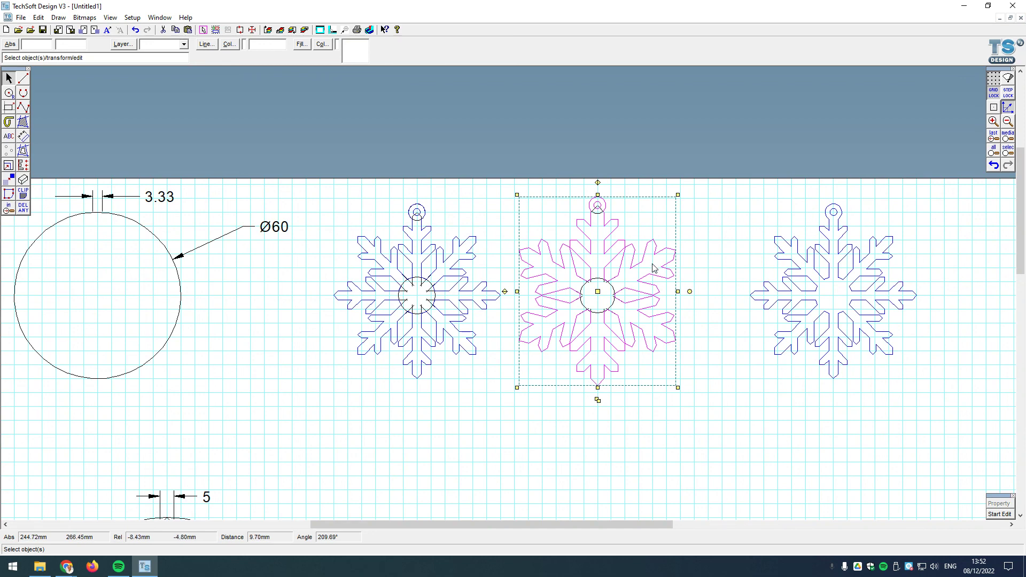
key(ctrl+g)
key(Return)
key(ctrl+v)
drag(509, 291, 829, 489)
click(687, 261)
scroll(687, 261, down, 1)
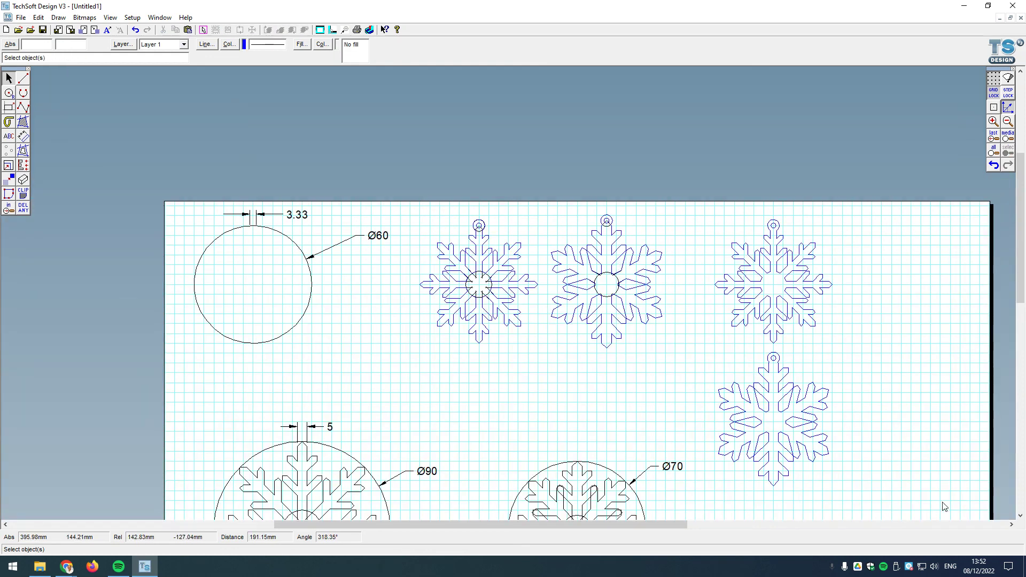
scroll(962, 474, up, 1)
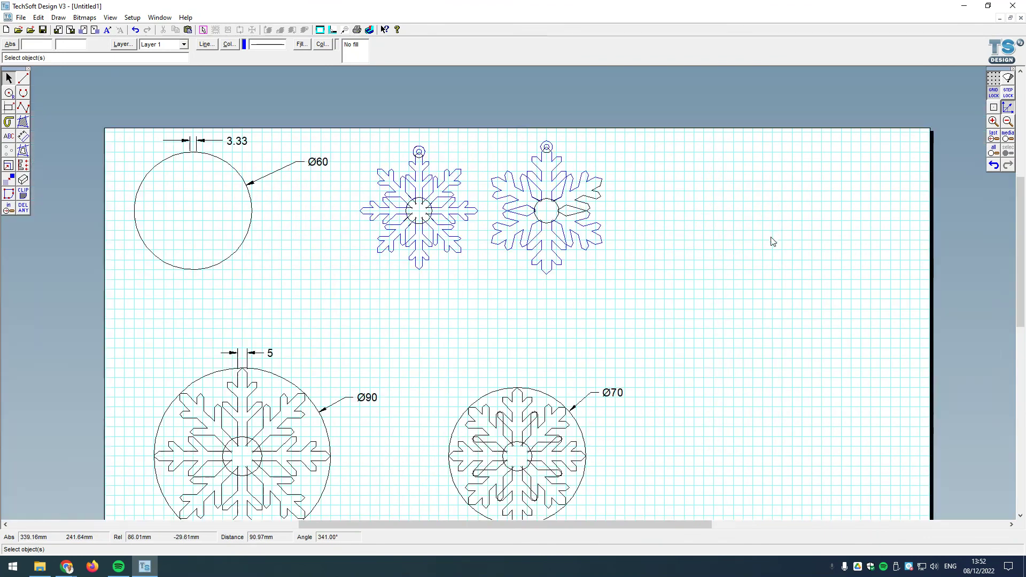
scroll(772, 238, down, 1)
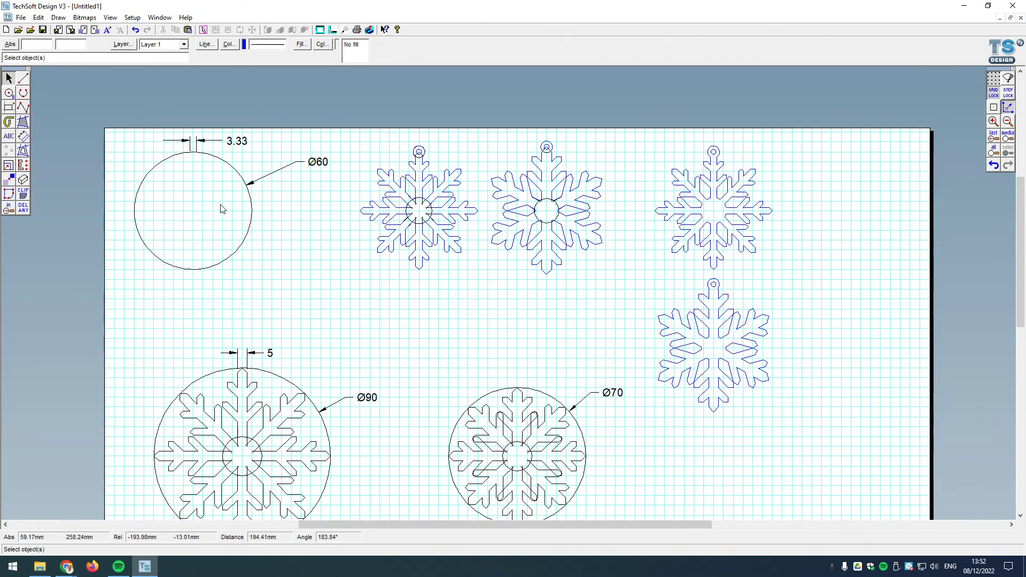
click(9, 166)
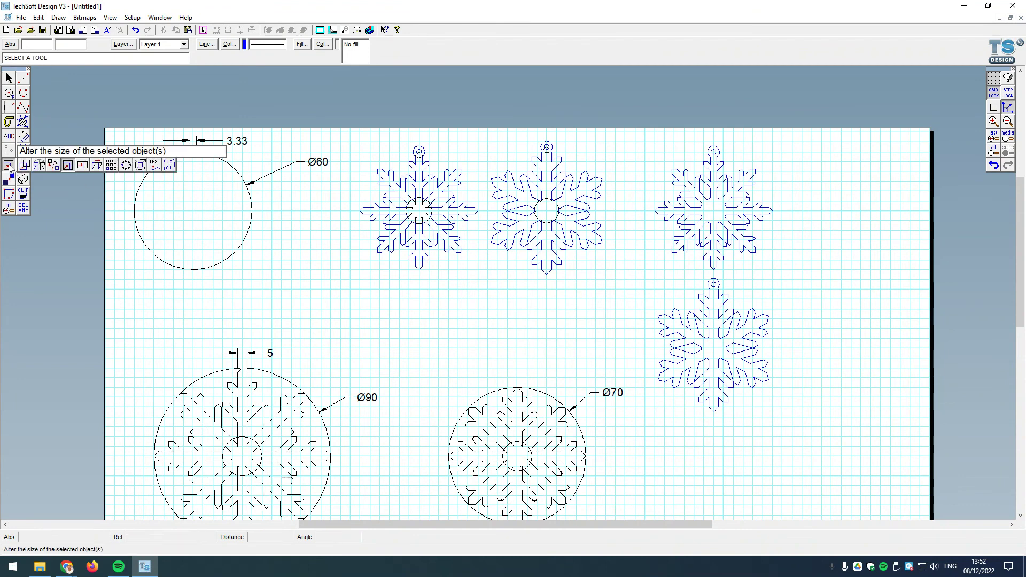
click(71, 167)
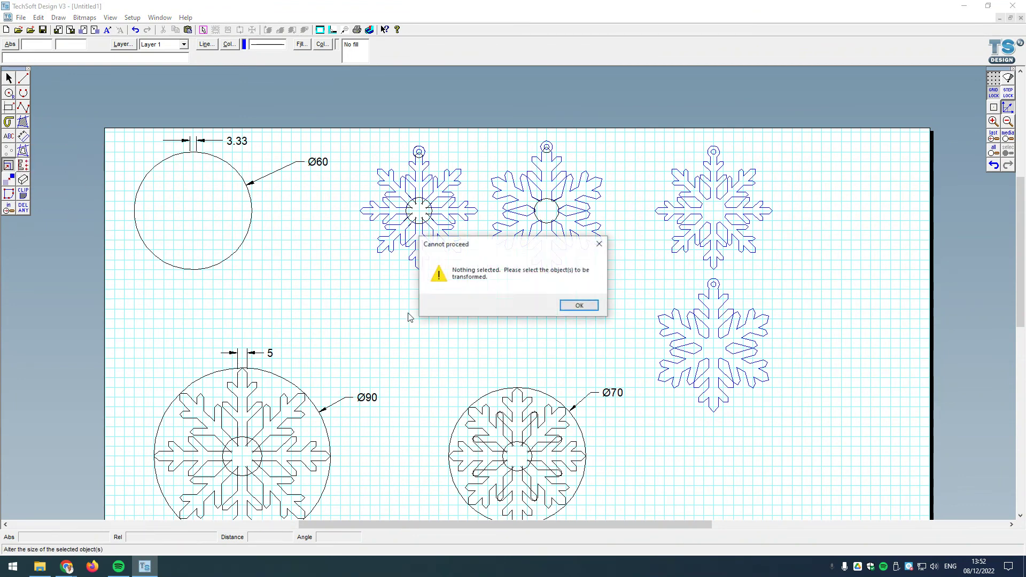
click(582, 309)
scroll(773, 231, up, 1)
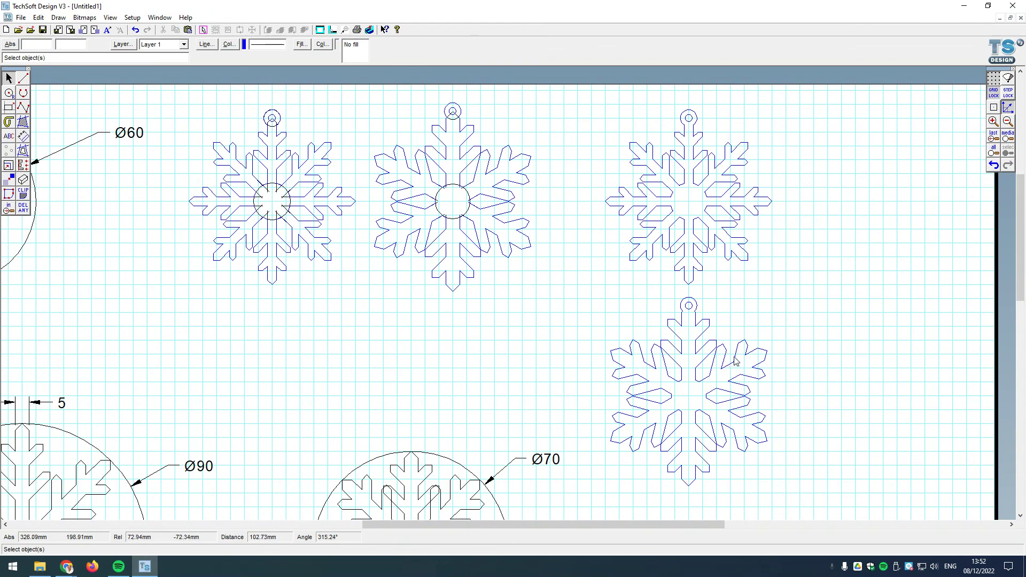
scroll(590, 234, down, 2)
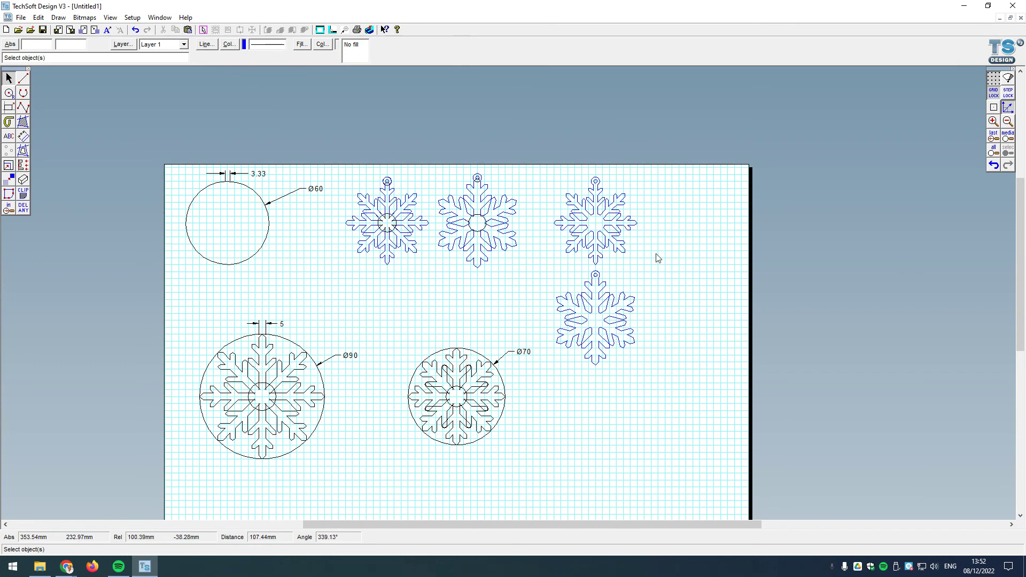
scroll(661, 224, up, 1)
scroll(671, 237, up, 1)
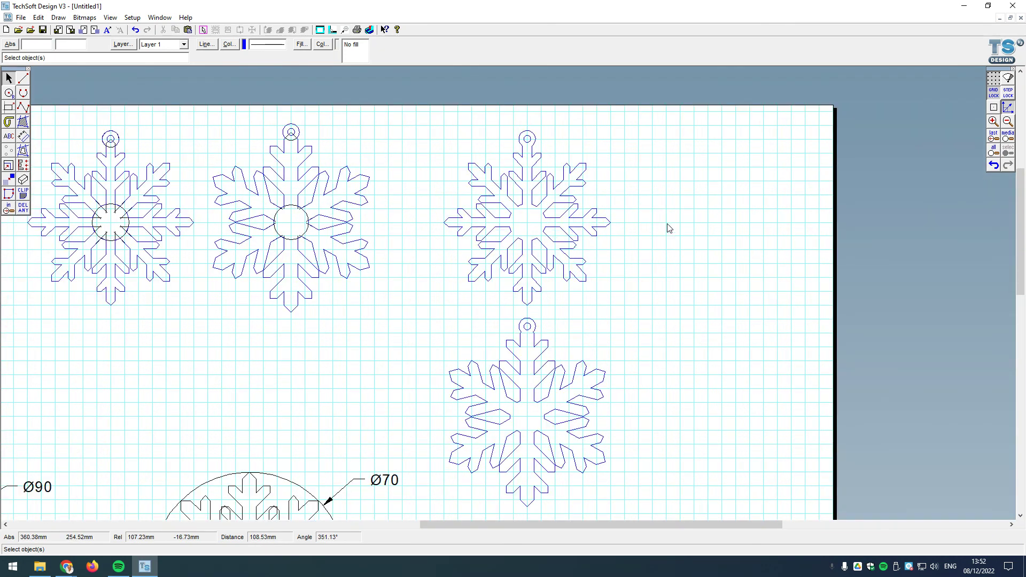